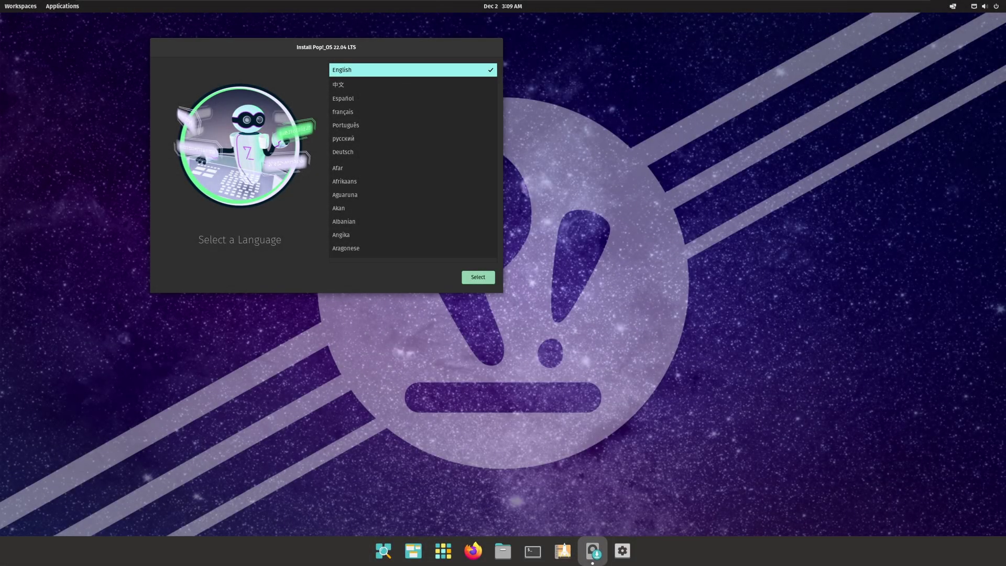
Step: Set the installer language to English, region United States and keyboard English (US)
{"action": "key", "text": "Return"}
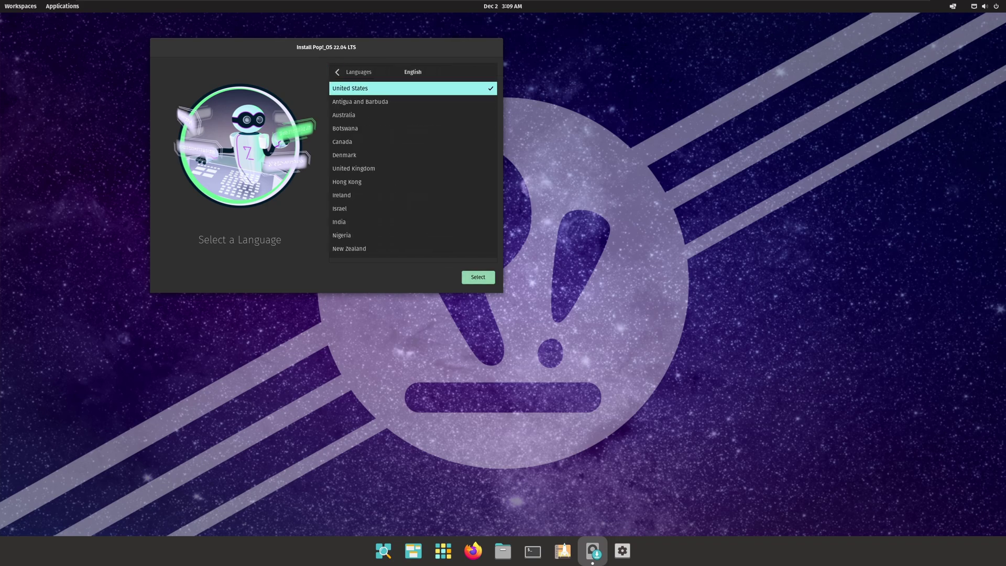
{"action": "key", "text": "Return"}
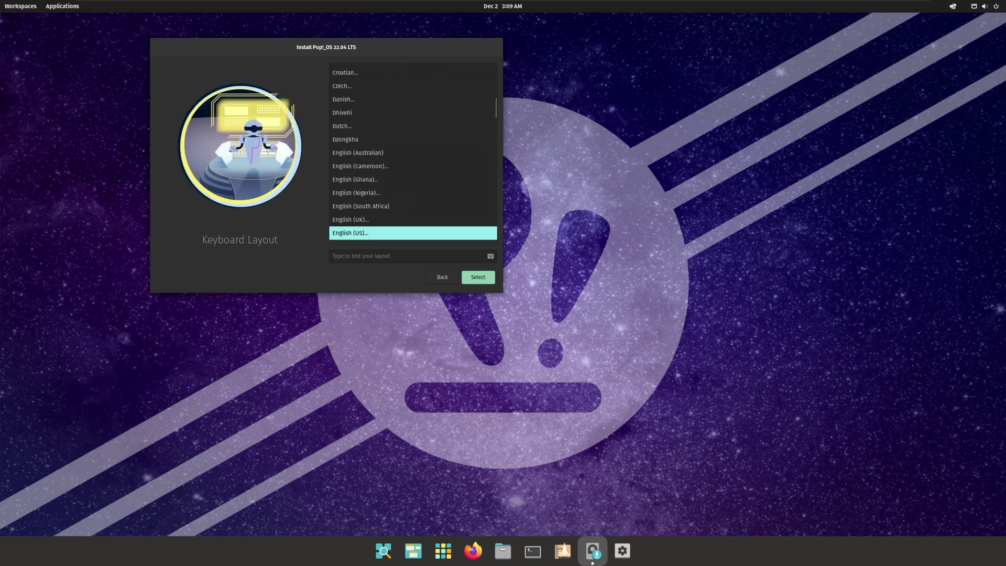
{"action": "key", "text": "Return"}
Step: Keep the Default layout variant, choose Clean Install and target the 64.0 GB VMware drive
{"action": "key", "text": "Return"}
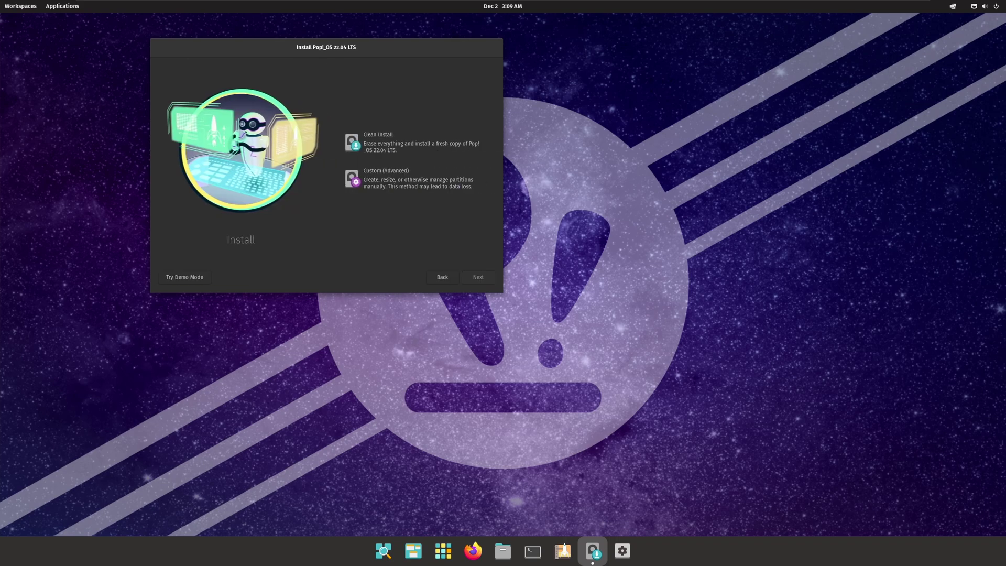
{"action": "key", "text": "Down"}
{"action": "key", "text": "Up"}
{"action": "key", "text": "Return"}
{"action": "key", "text": "Return"}
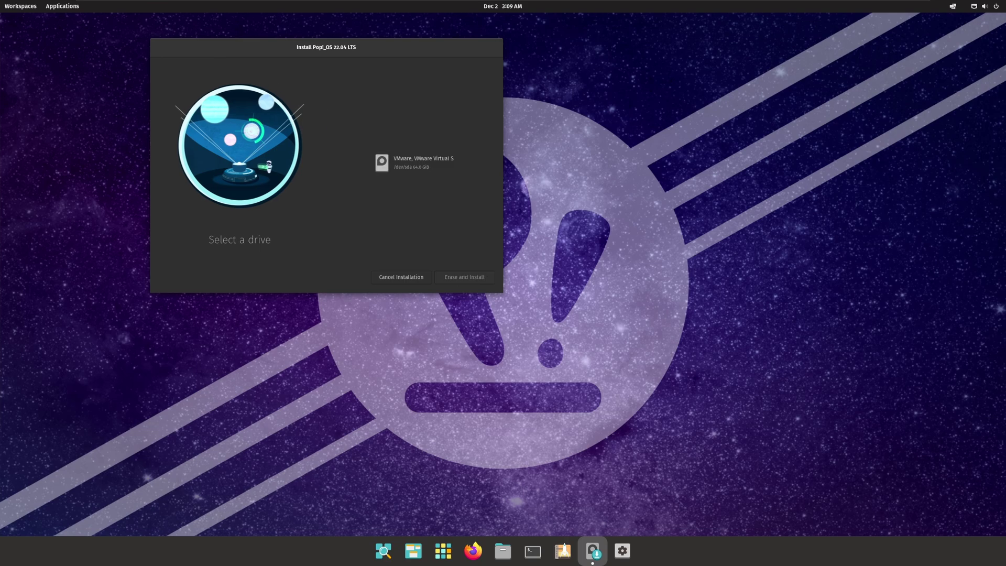
{"action": "left_click", "coordinate": [413, 162]}
{"action": "key", "text": "Return"}
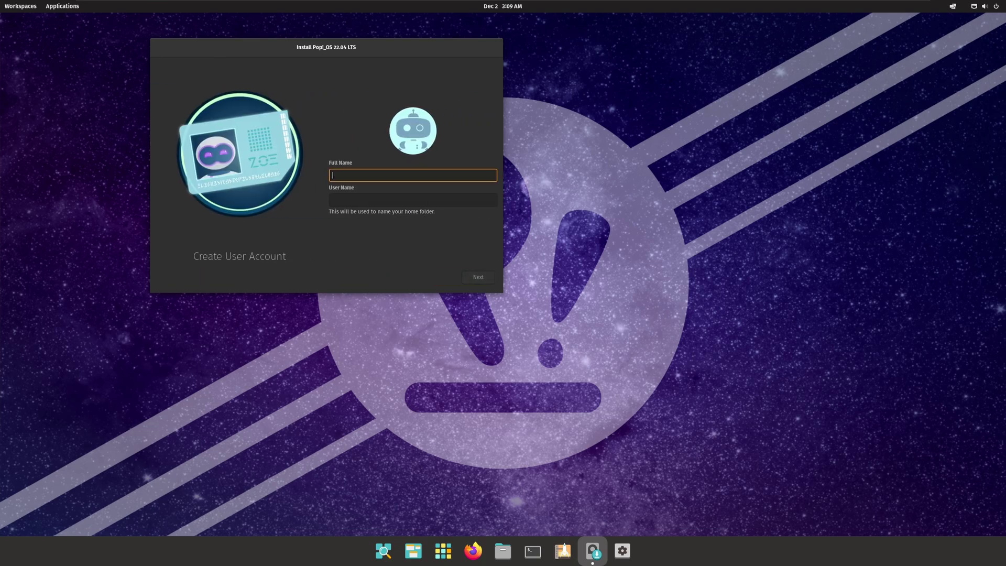
Step: Enter the account name, set and confirm a password, skip drive encryption and install
{"action": "type", "text": "matt"}
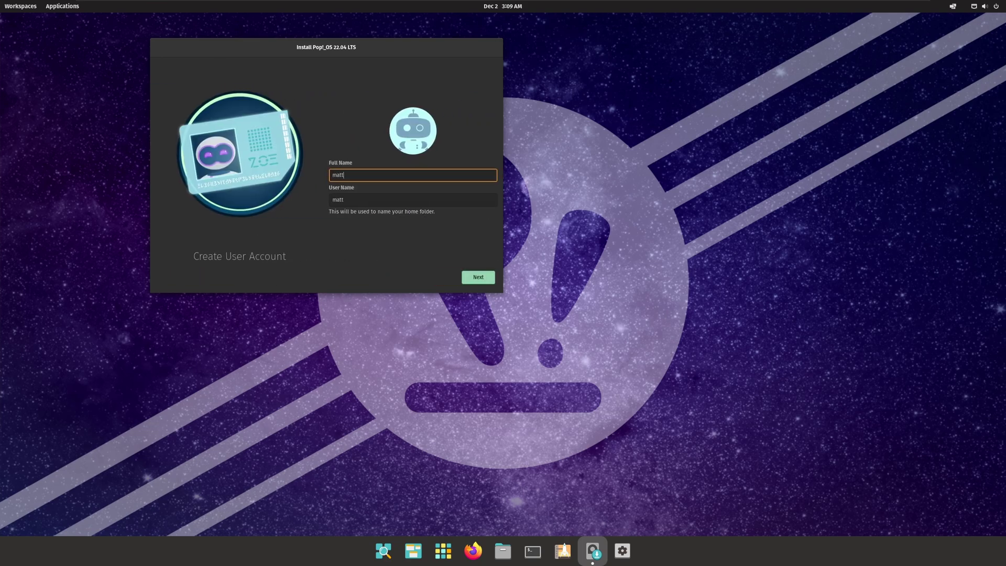
{"action": "key", "text": "Return"}
{"action": "type", "text": "a"}
{"action": "key", "text": "Tab"}
{"action": "type", "text": "a"}
{"action": "key", "text": "Return"}
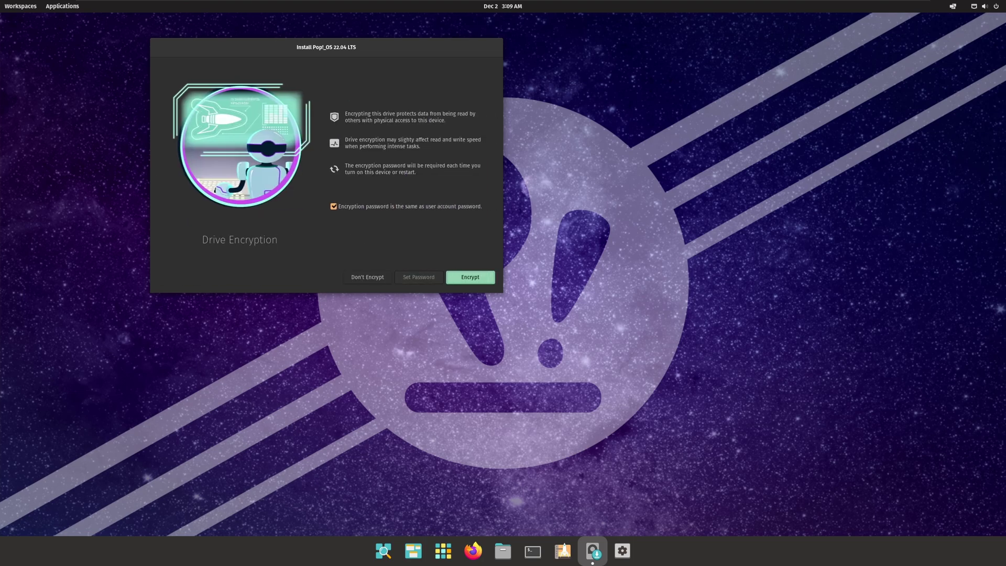
{"action": "key", "text": "Return"}
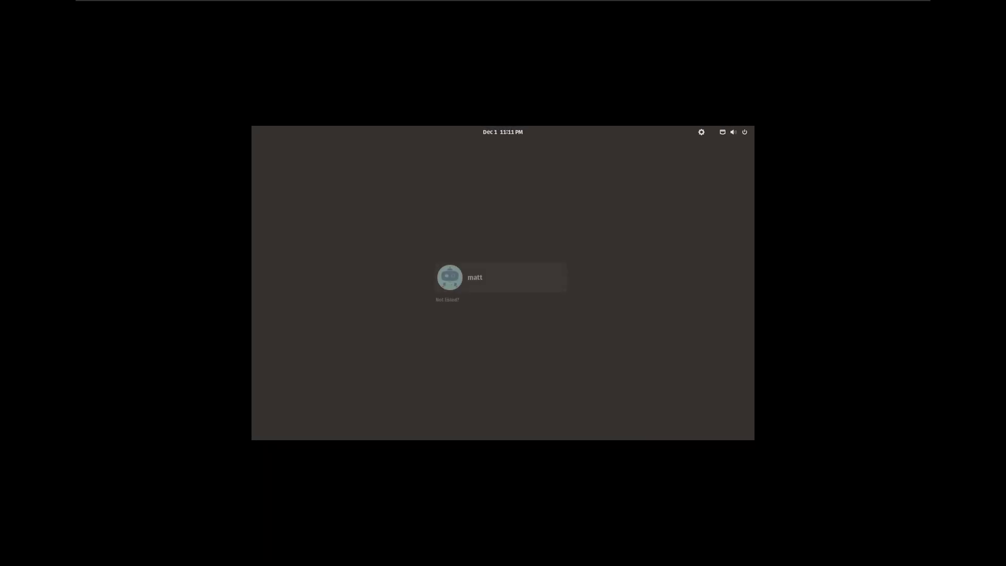
Step: Log in to the user account with its password
{"action": "key", "text": "Return"}
{"action": "type", "text": "password"}
{"action": "key", "text": "Return"}
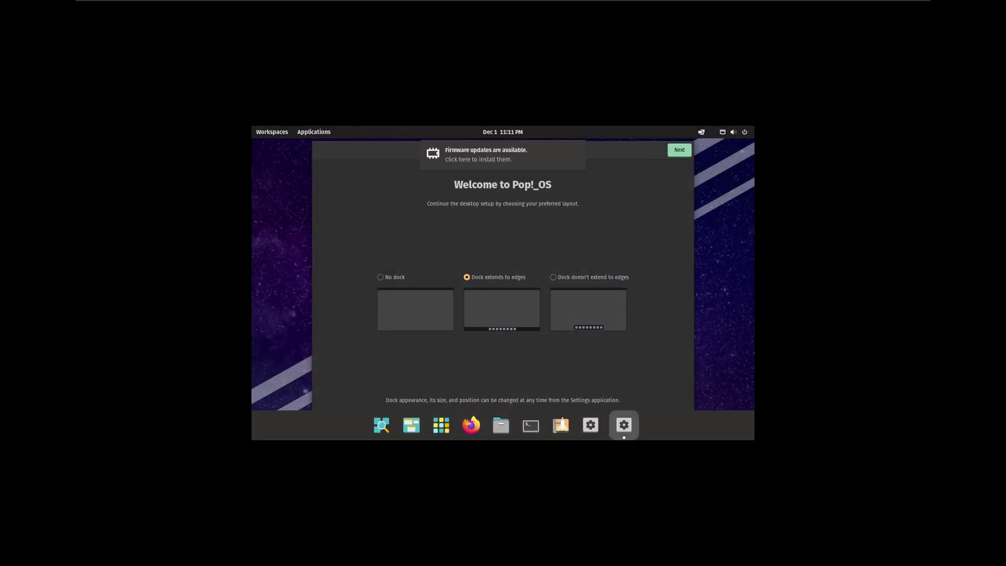
Step: Choose a dock not extending to edges, hide Workspaces and Applications buttons, keep clock Right
{"action": "left_click", "coordinate": [553, 277]}
{"action": "left_click", "coordinate": [679, 150]}
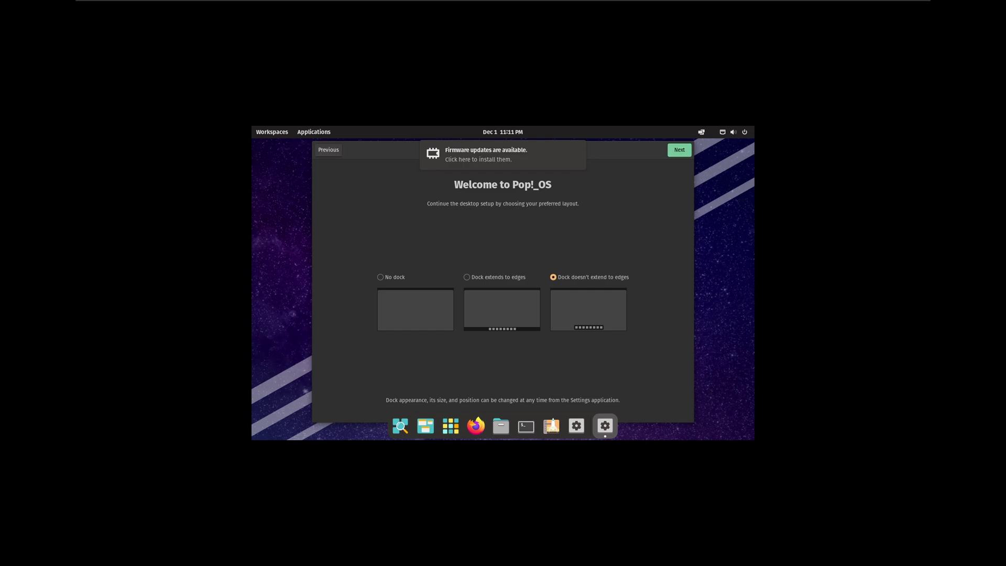
{"action": "left_click", "coordinate": [582, 224]}
{"action": "left_click", "coordinate": [582, 245]}
{"action": "left_click", "coordinate": [577, 267]}
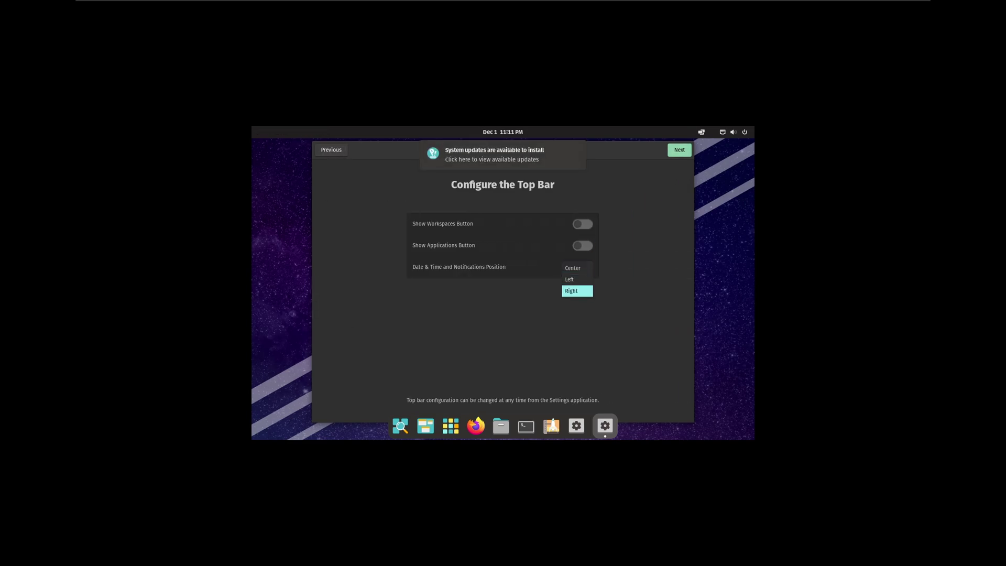
{"action": "left_click", "coordinate": [576, 292]}
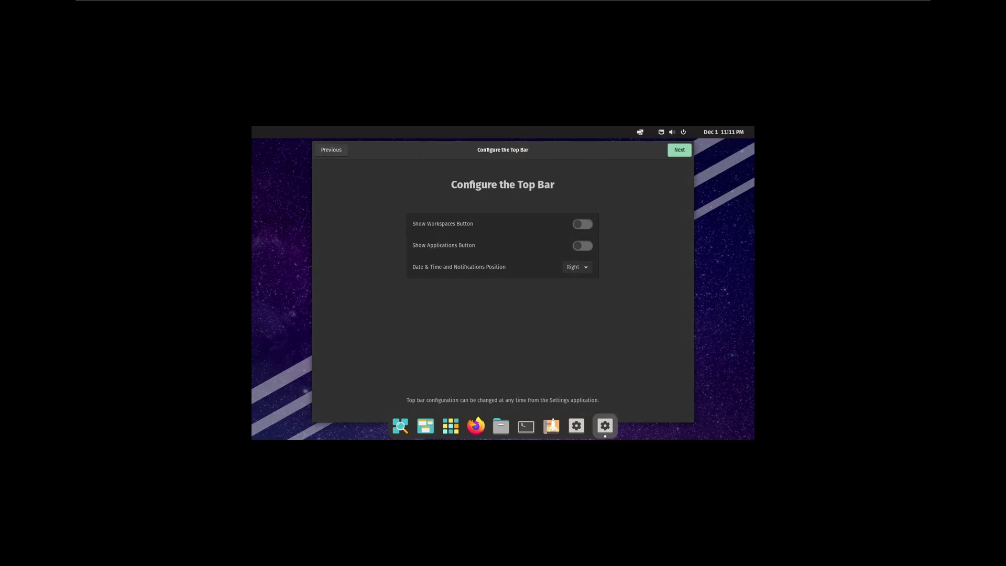
Step: Go through the launcher, gestures, appearance, privacy and AST Halifax time zone pages to finish setup
{"action": "key", "text": "Return"}
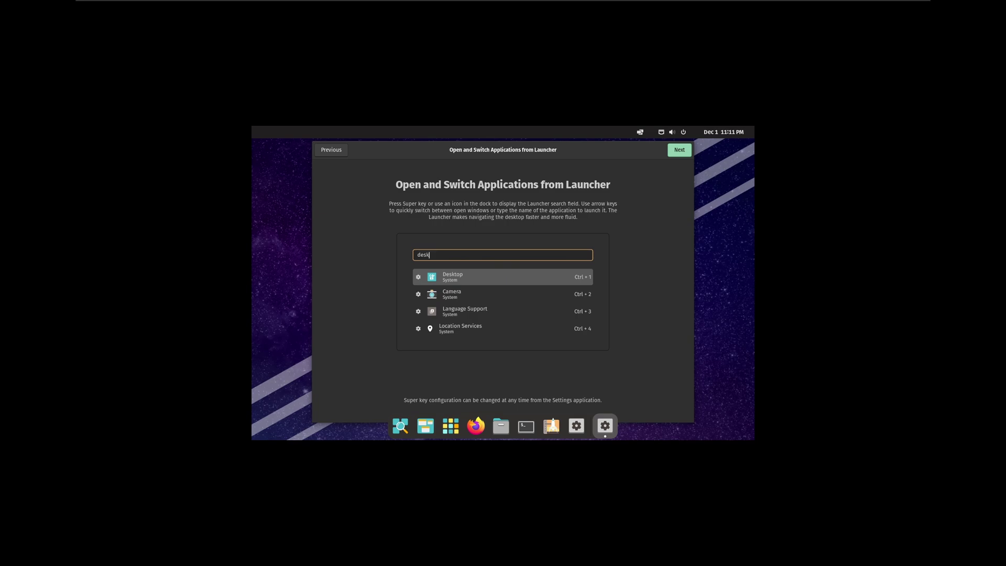
{"action": "key", "text": "Return"}
{"action": "key", "text": "Return"}
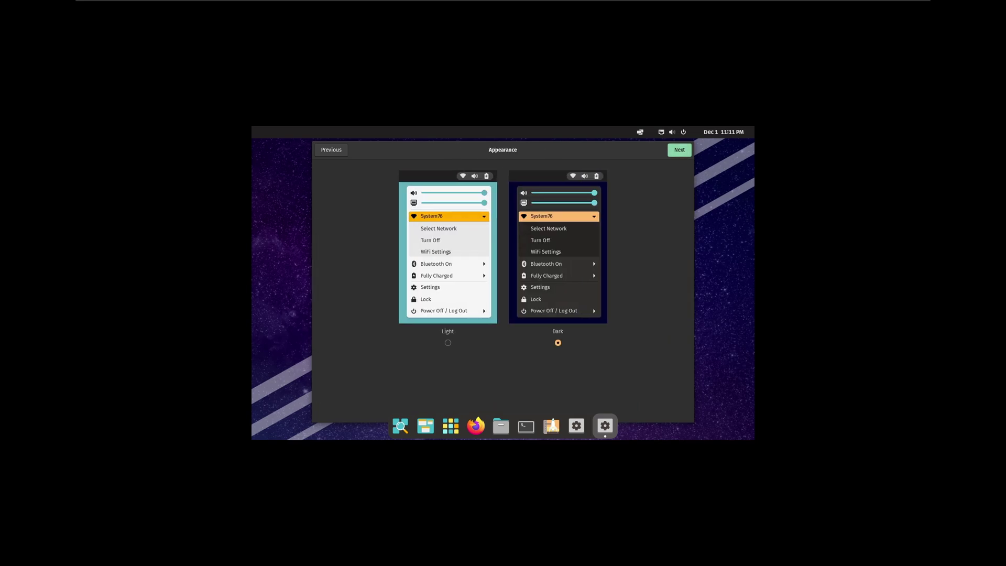
{"action": "key", "text": "Return"}
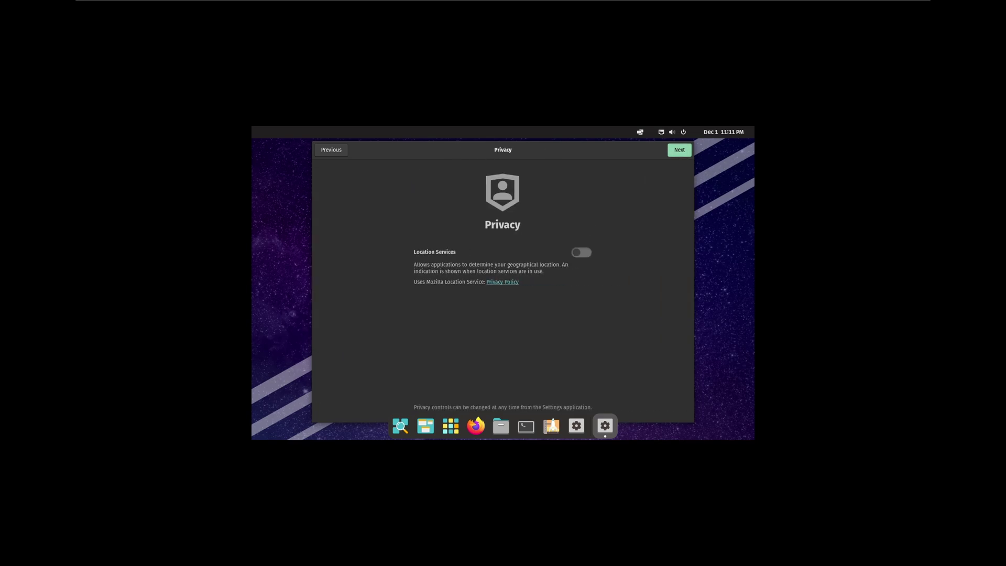
{"action": "key", "text": "space"}
{"action": "key", "text": "Return"}
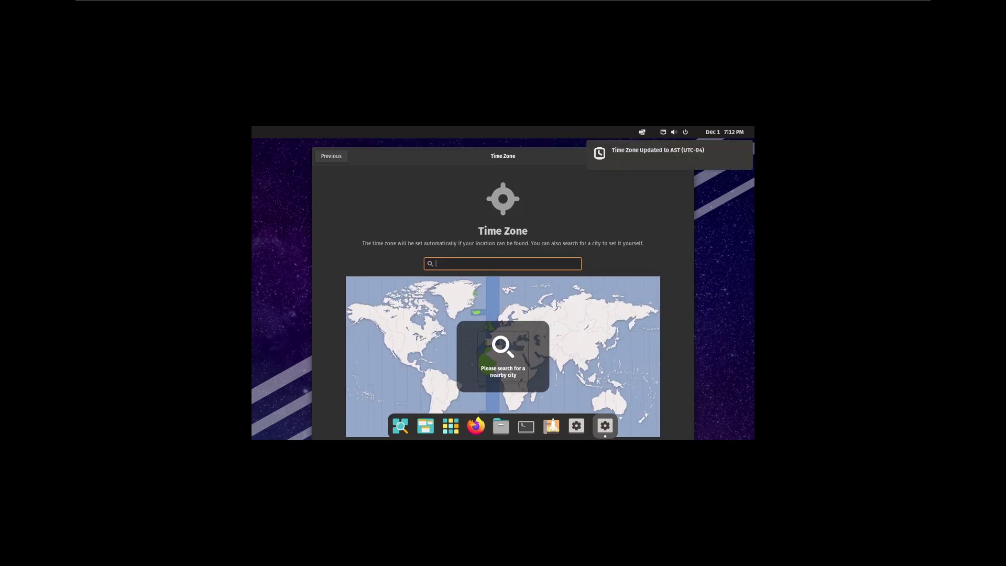
{"action": "key", "text": "Return"}
{"action": "key", "text": "Return"}
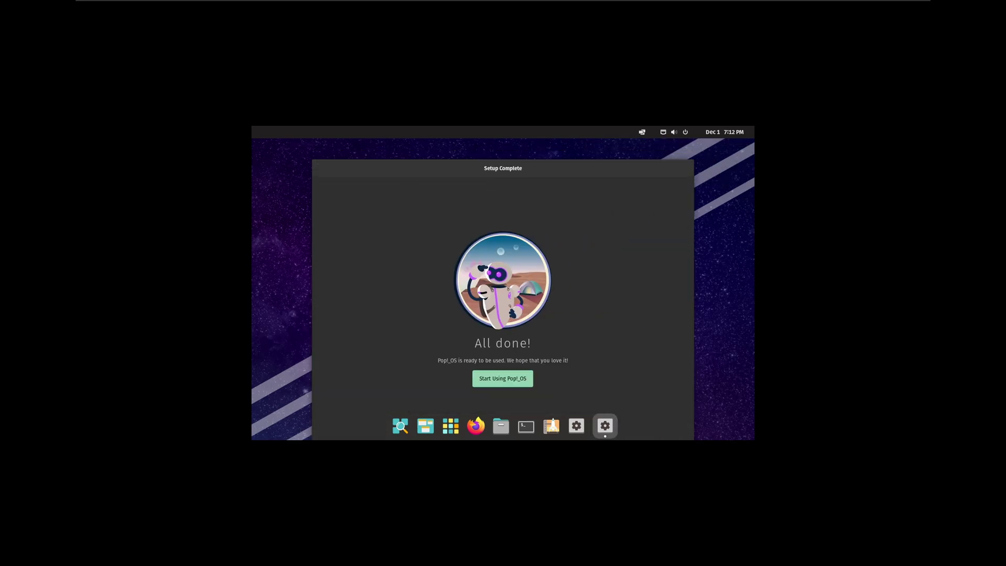
{"action": "key", "text": "Return"}
{"action": "key", "text": "ctrl+alt+t"}
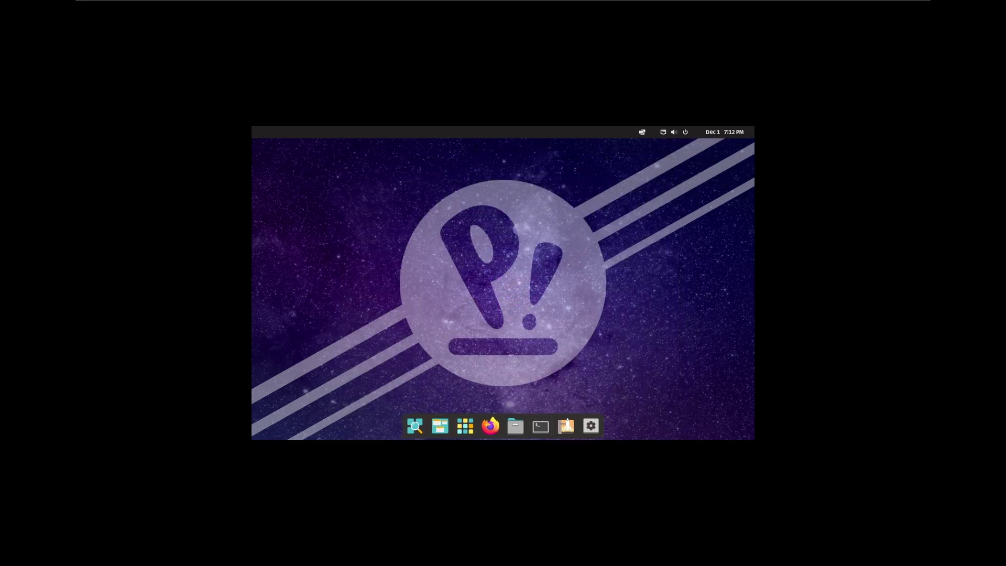
Step: Install open-vm-tools with 'sudo apt install open-vm-tools', confirming y, then close the terminal
{"action": "type", "text": "sudo apt "}
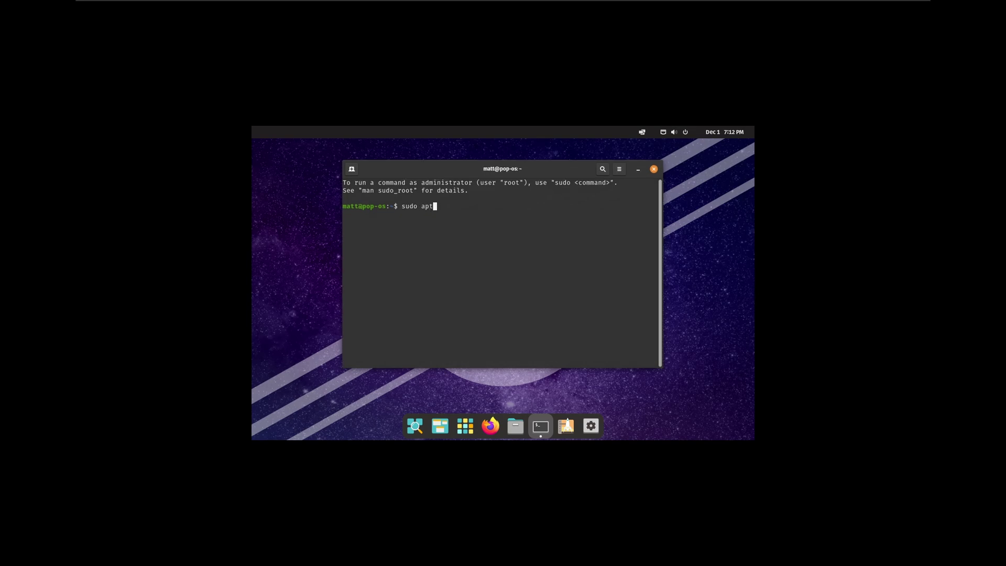
{"action": "type", "text": "install open-vm-tools"}
{"action": "key", "text": "Return"}
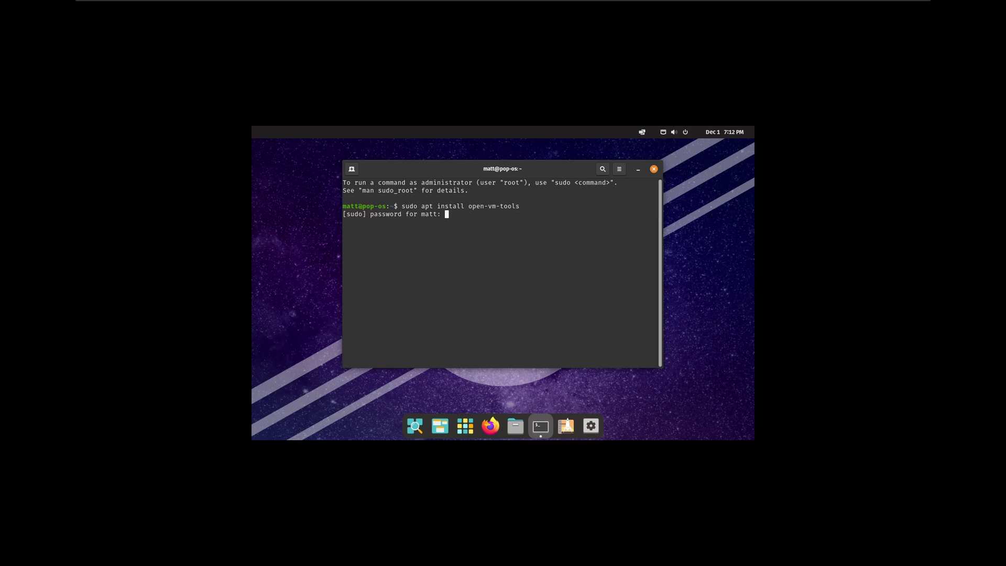
{"action": "key", "text": "Return"}
{"action": "type", "text": "y"}
{"action": "key", "text": "Return"}
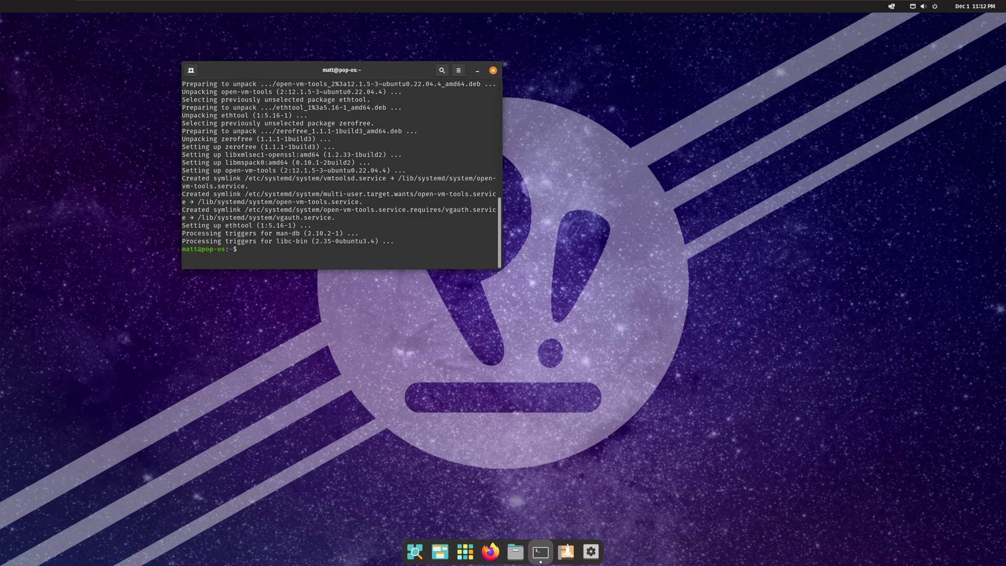
{"action": "left_click", "coordinate": [493, 70]}
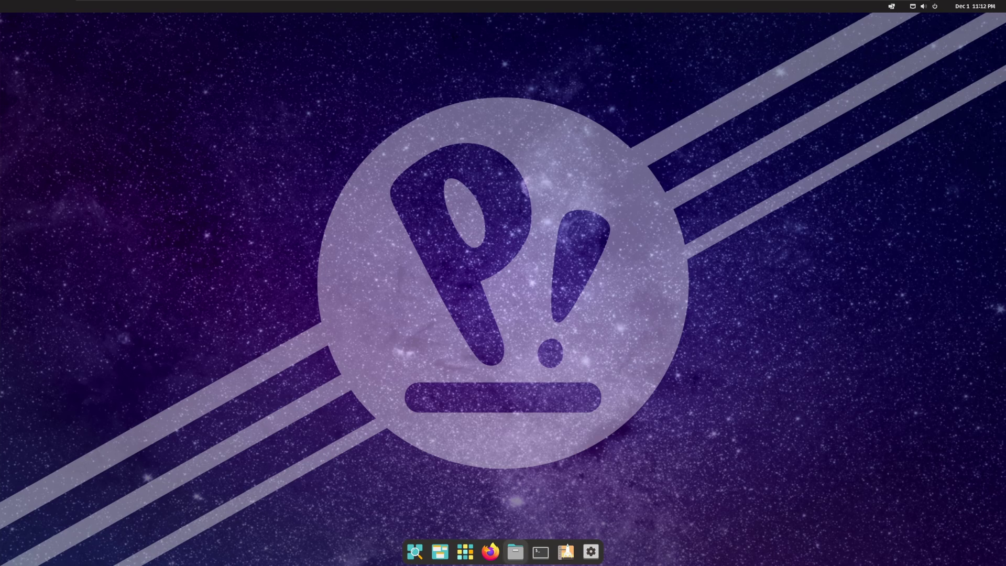
Step: Open Files on the Home folder, close it with Ctrl+W, and start a new terminal
{"action": "left_click", "coordinate": [515, 551]}
{"action": "key", "text": "super"}
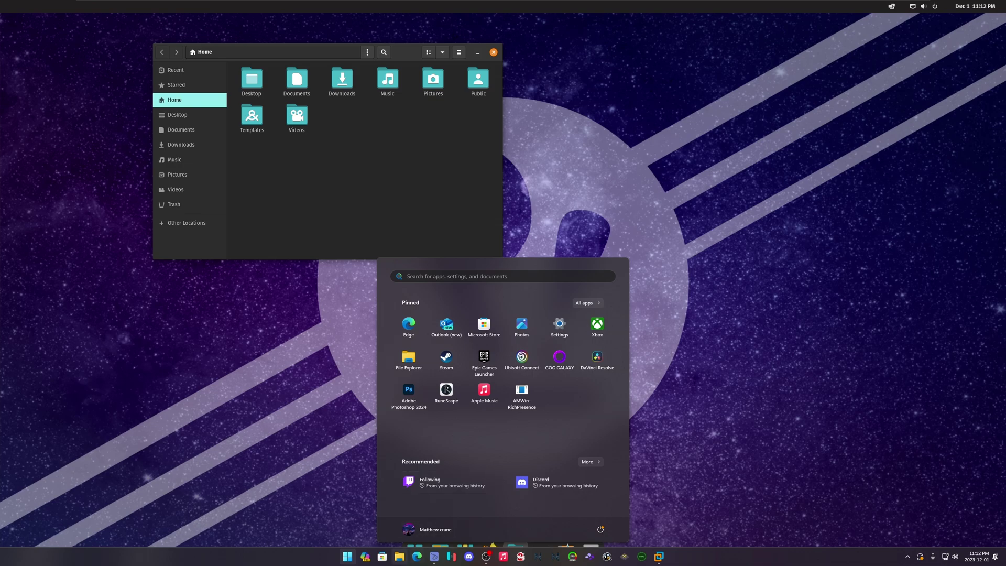
{"action": "left_click", "coordinate": [399, 556]}
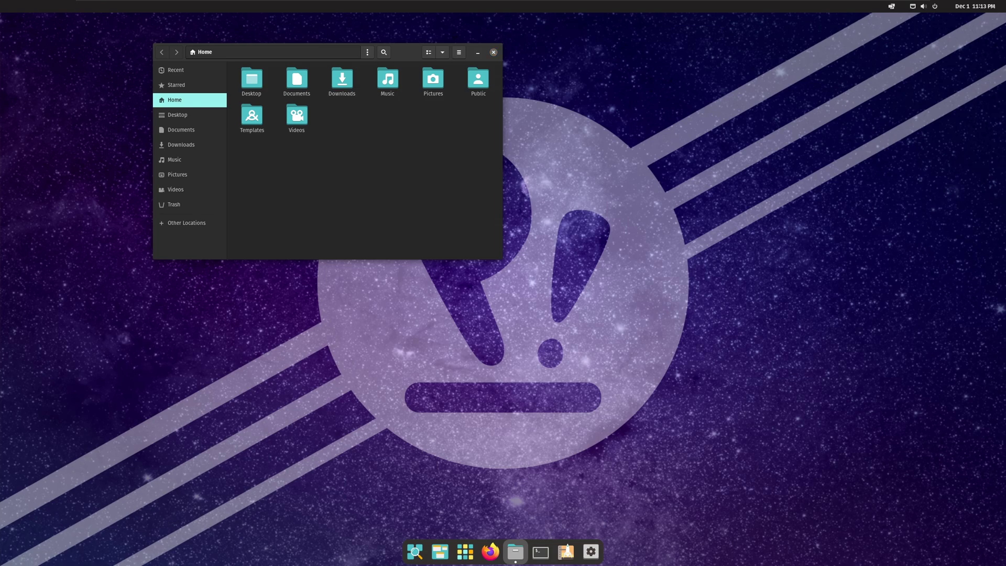
{"action": "key", "text": "ctrl+w"}
{"action": "key", "text": "ctrl+alt+t"}
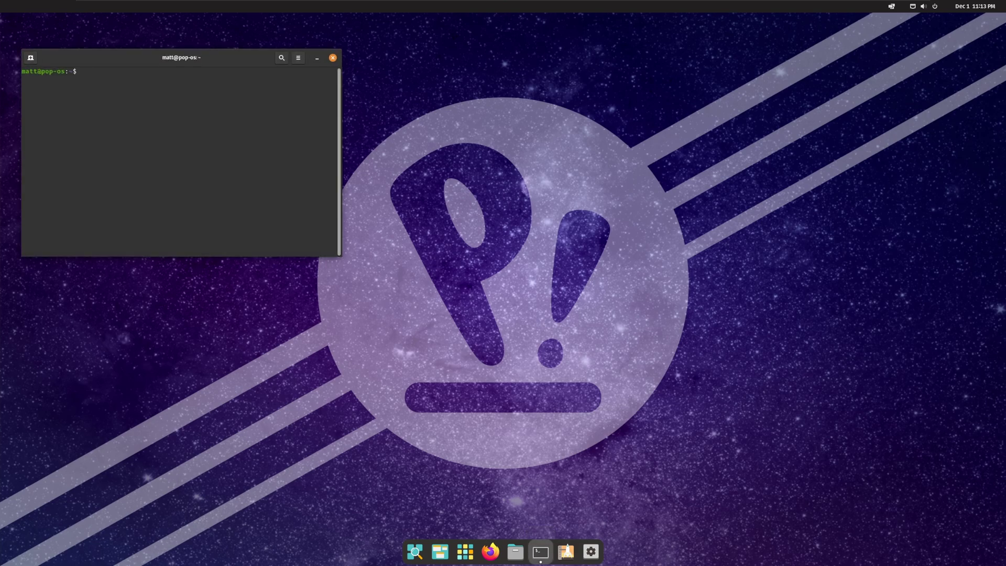
Step: Run 'sudo ap-manager add popdev:master' with the password, then rerun it corrected to apt-manager
{"action": "type", "text": "sudo ap"}
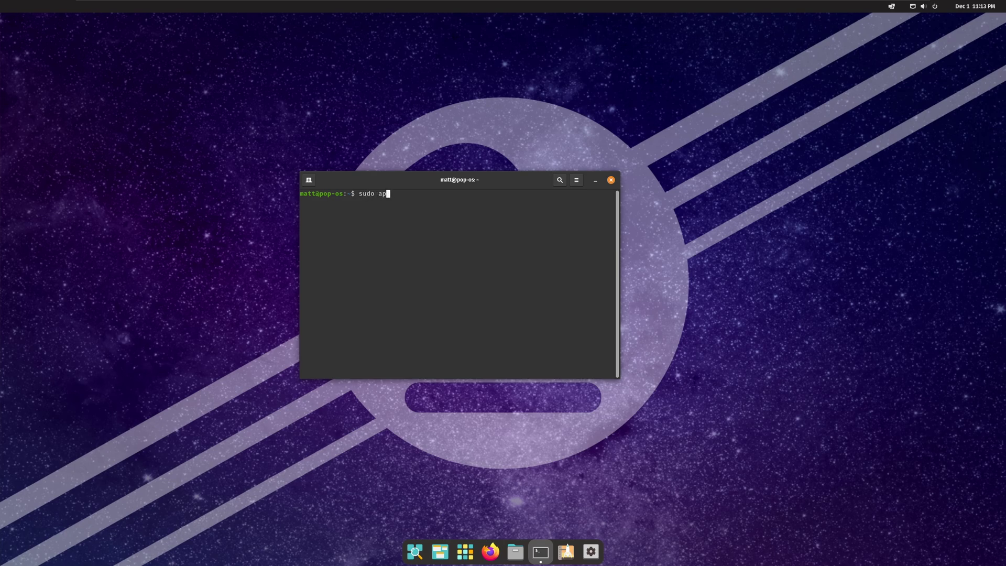
{"action": "type", "text": "-manager add popdev:master"}
{"action": "key", "text": "Return"}
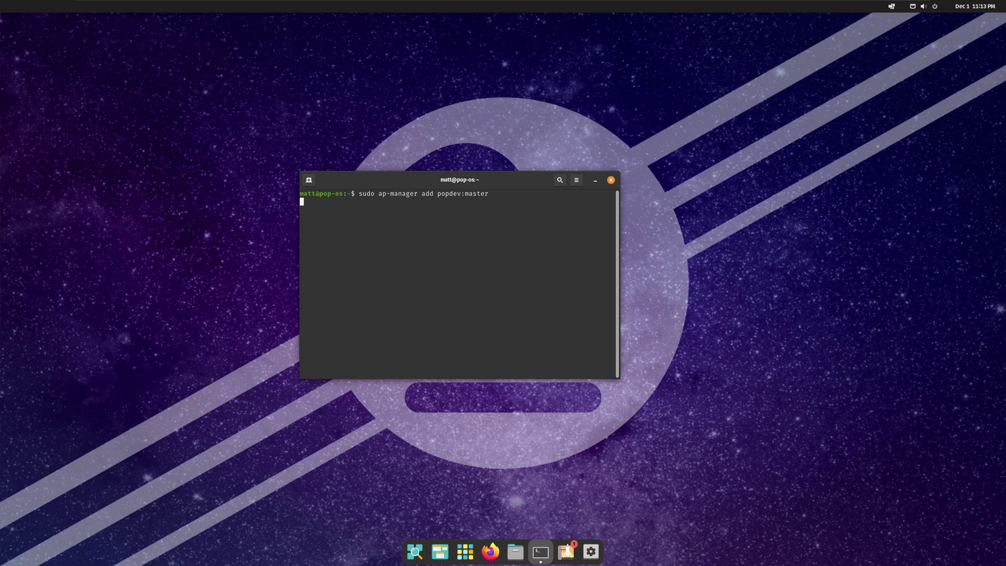
{"action": "key", "text": "Return"}
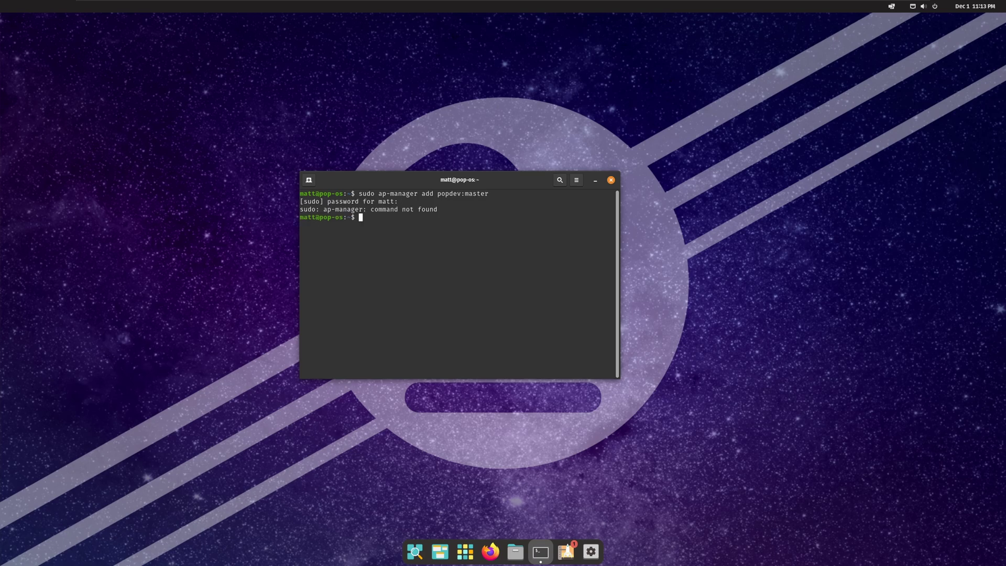
{"action": "key", "text": "Up"}
{"action": "key", "text": "Left"}
{"action": "key", "text": "Left"}
{"action": "key", "text": "Left"}
{"action": "key", "text": "Left"}
{"action": "key", "text": "Left"}
{"action": "key", "text": "Left"}
{"action": "key", "text": "Left"}
{"action": "key", "text": "Left"}
{"action": "key", "text": "Left"}
{"action": "key", "text": "Left"}
{"action": "key", "text": "Left"}
{"action": "key", "text": "Left"}
{"action": "key", "text": "Left"}
{"action": "key", "text": "Left"}
{"action": "key", "text": "Left"}
{"action": "key", "text": "Left"}
{"action": "key", "text": "Left"}
{"action": "key", "text": "Left"}
{"action": "key", "text": "Left"}
{"action": "key", "text": "Left"}
{"action": "key", "text": "Left"}
{"action": "key", "text": "Left"}
{"action": "type", "text": "t"}
{"action": "key", "text": "Return"}
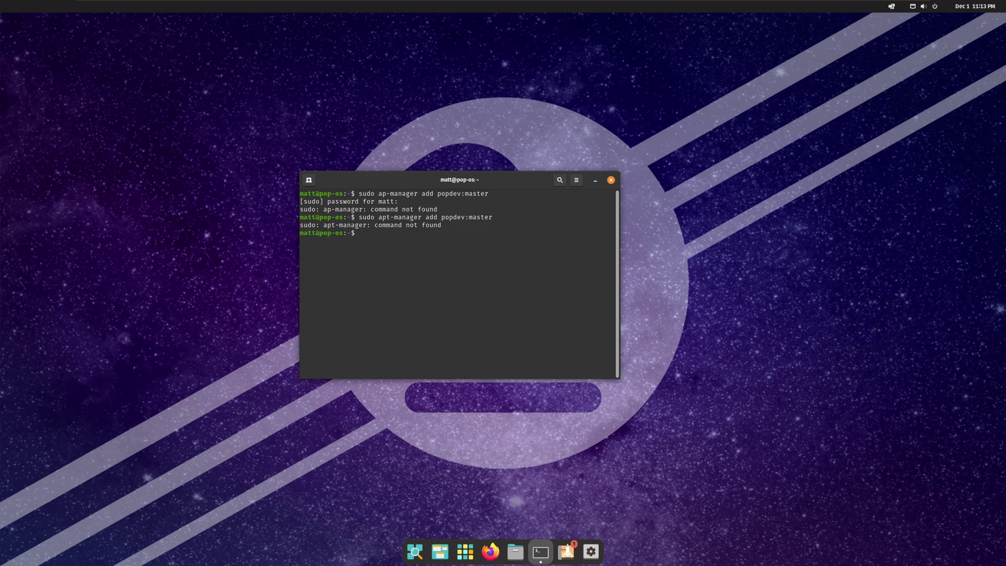
Step: Run the fixed 'sudo apt-manage add popdev:master' command, then type 'sudo apt update'
{"action": "key", "text": "Up"}
{"action": "key", "text": "Left"}
{"action": "key", "text": "Left"}
{"action": "key", "text": "Left"}
{"action": "key", "text": "Left"}
{"action": "key", "text": "Left"}
{"action": "key", "text": "Left"}
{"action": "key", "text": "Left"}
{"action": "key", "text": "Left"}
{"action": "key", "text": "Left"}
{"action": "key", "text": "Left"}
{"action": "key", "text": "Left"}
{"action": "key", "text": "Left"}
{"action": "key", "text": "Left"}
{"action": "key", "text": "Left"}
{"action": "key", "text": "Left"}
{"action": "key", "text": "Left"}
{"action": "key", "text": "Left"}
{"action": "key", "text": "Left"}
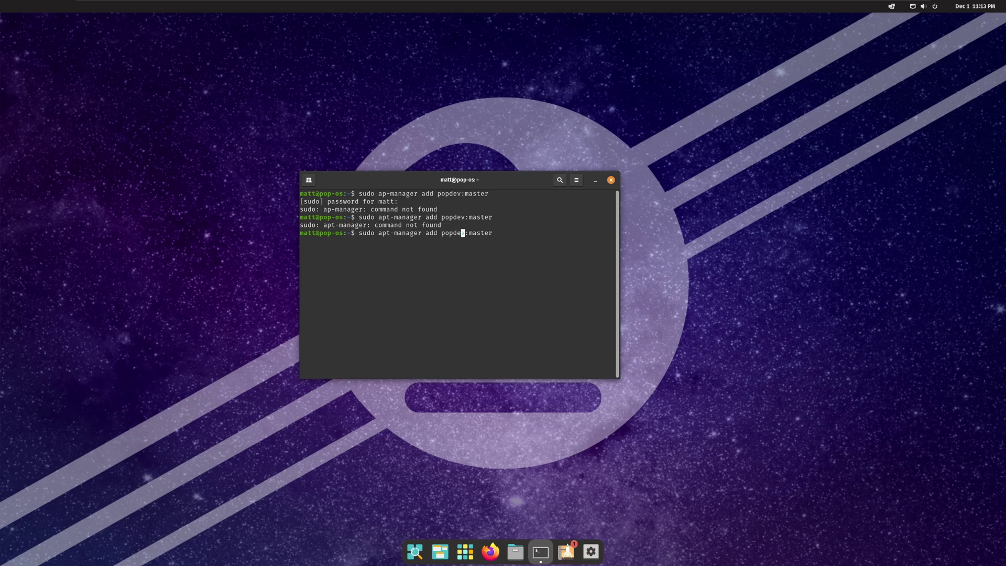
{"action": "key", "text": "BackSpace"}
{"action": "key", "text": "Return"}
{"action": "key", "text": "Return"}
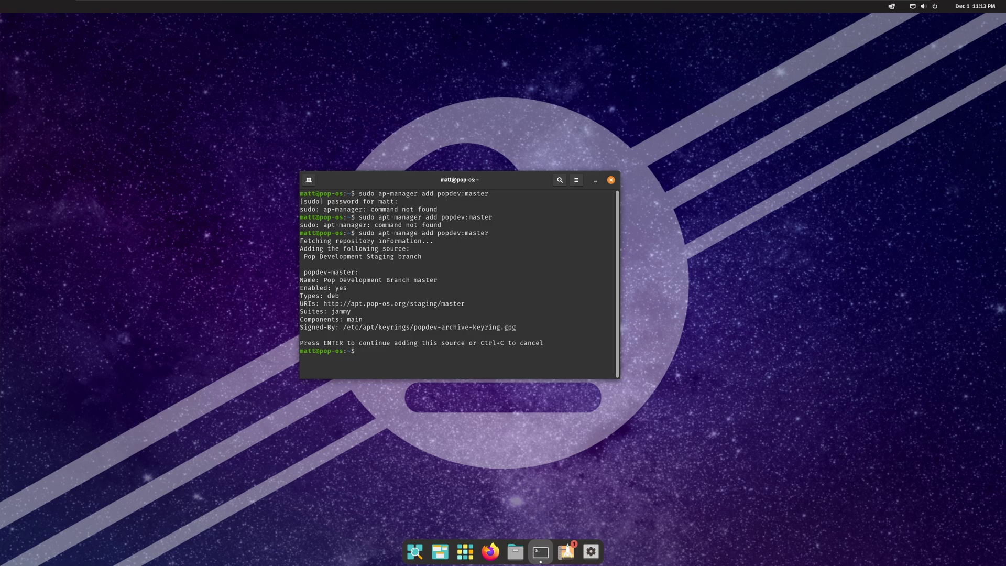
{"action": "type", "text": "sudo apt update"}
Step: Refresh package lists, then install all cosmic-* packages with 'sudo apt install cosmic-*', confirming y
{"action": "key", "text": "Return"}
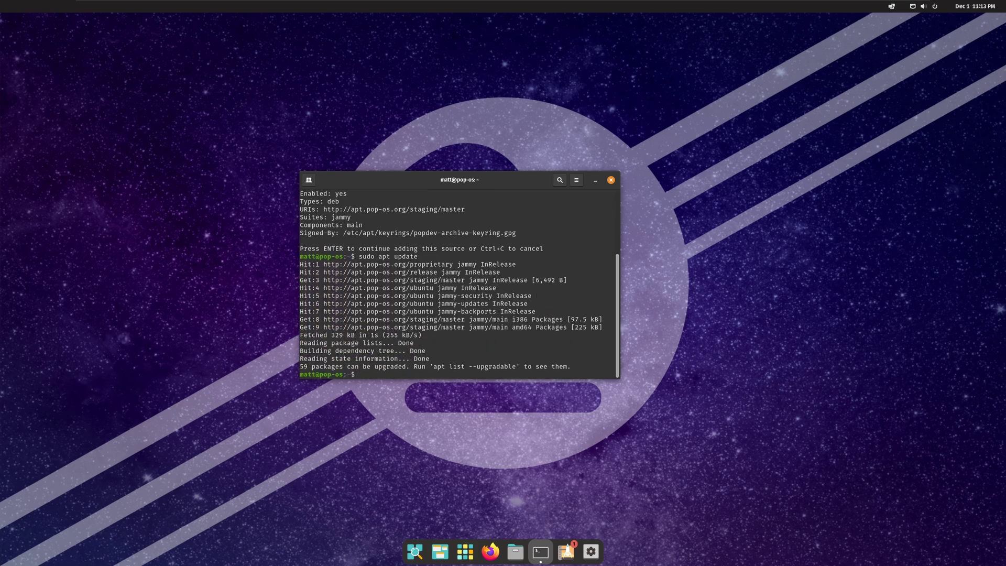
{"action": "type", "text": "sudo apt install cosmic-*"}
{"action": "key", "text": "Return"}
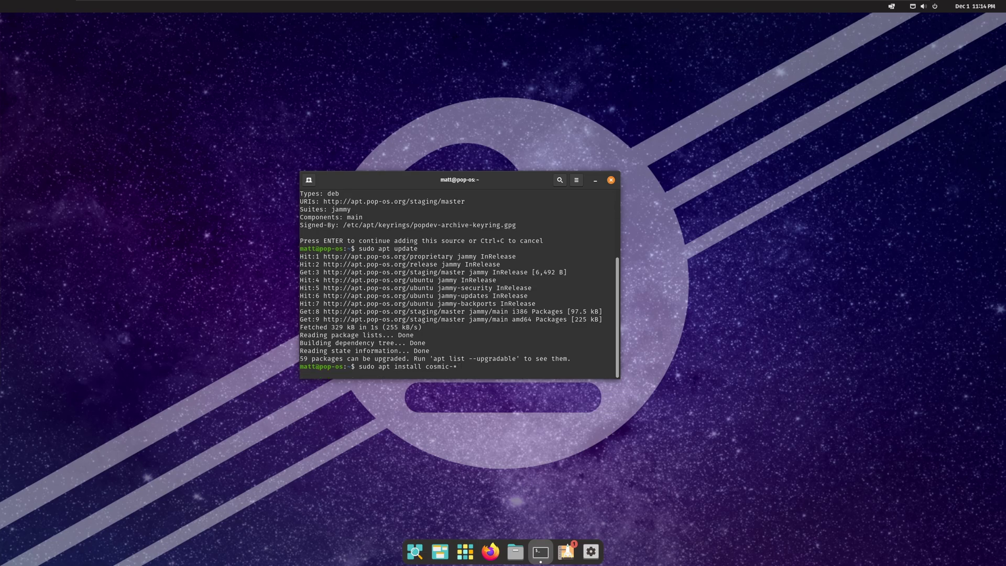
{"action": "type", "text": "y"}
{"action": "key", "text": "Return"}
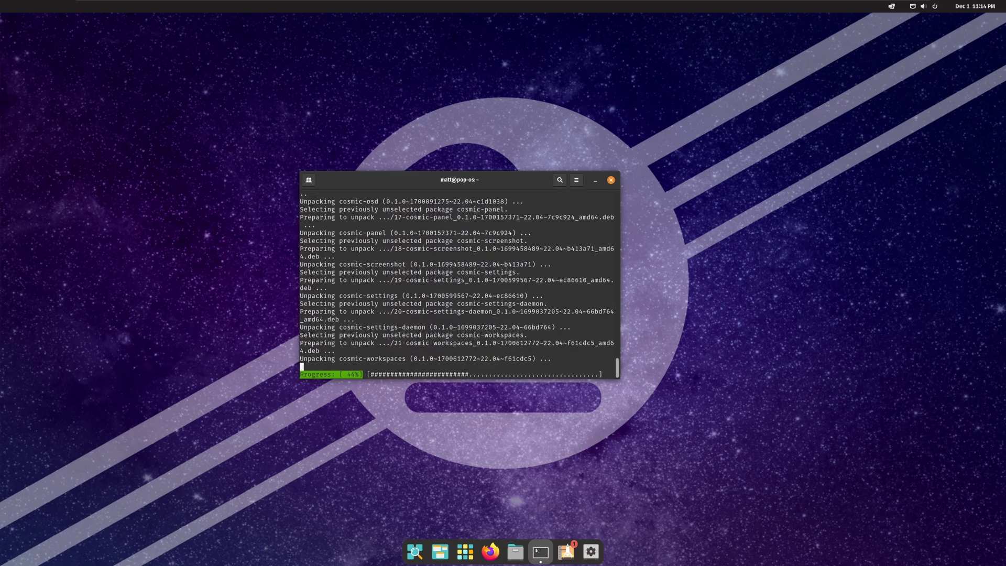
{"action": "key", "text": "Up"}
{"action": "key", "text": "Up"}
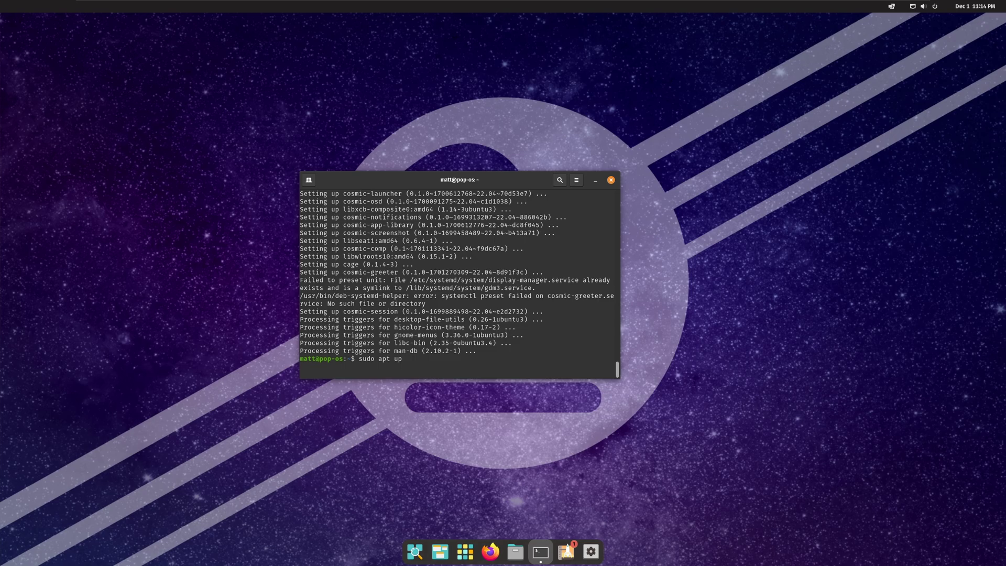
Step: Run sudo apt upgrade, accept Y, and keep the current 20apt-esm-hook.conf (default N)
{"action": "key", "text": "Return"}
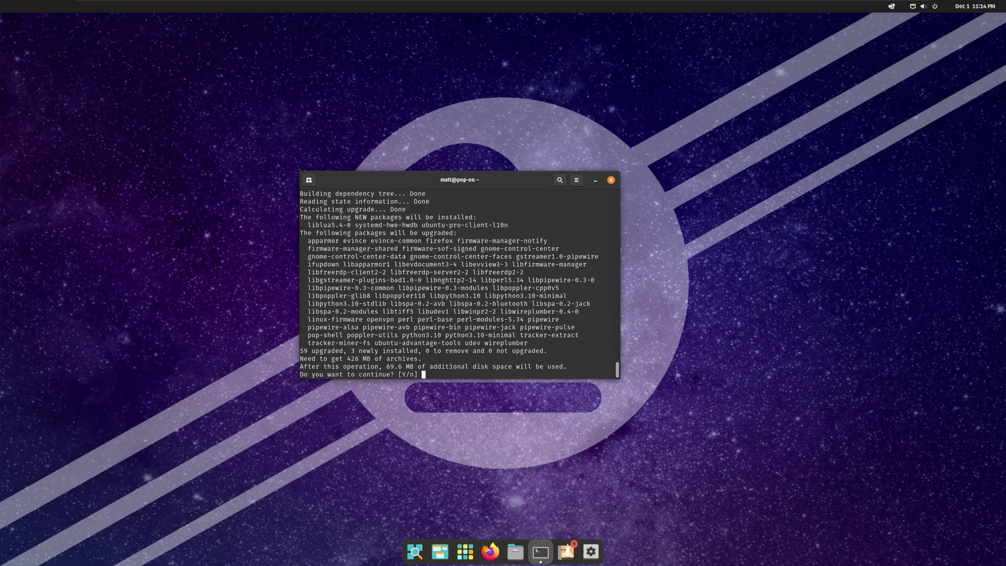
{"action": "key", "text": "Return"}
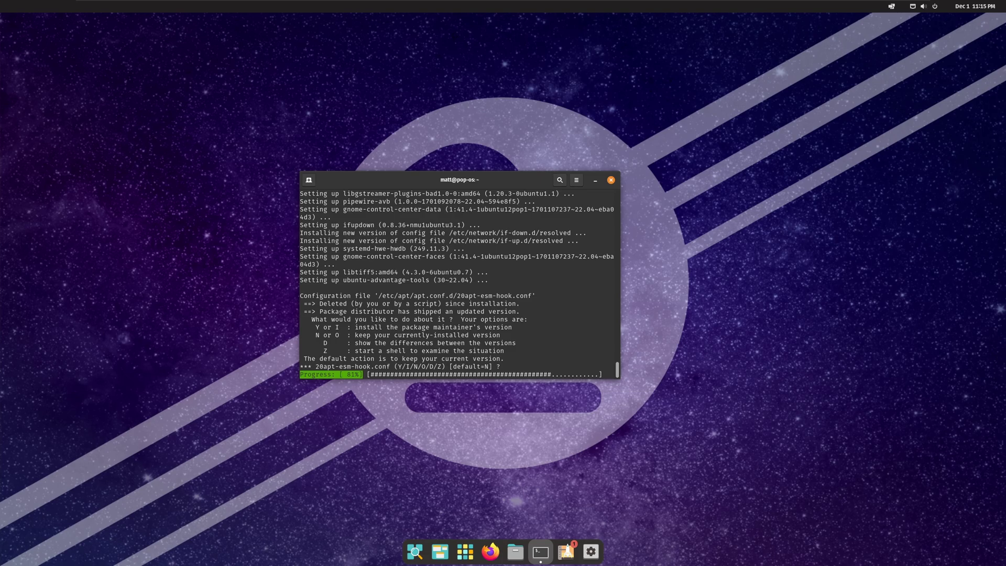
{"action": "key", "text": "Return"}
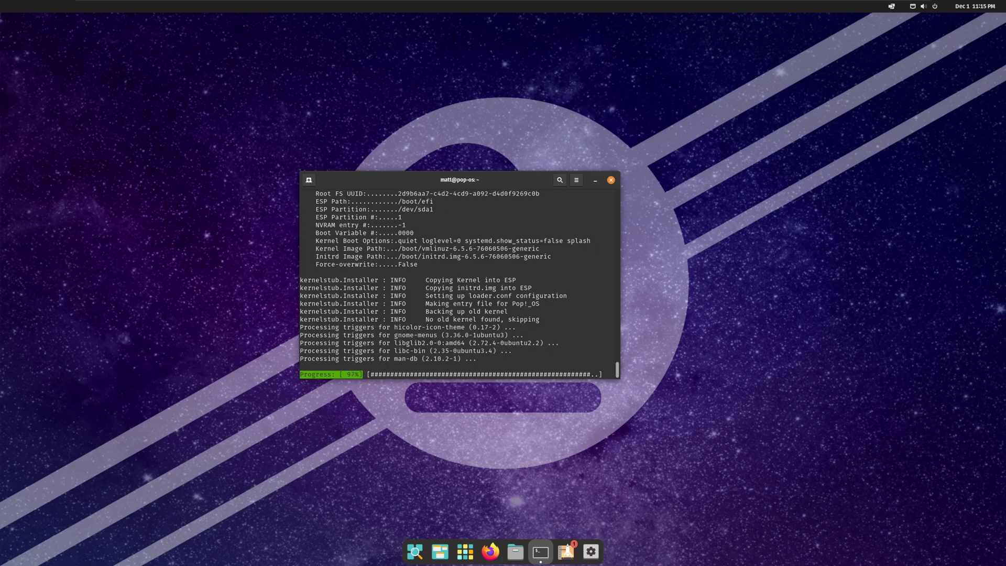
Step: Run 'reboot' in the terminal to restart the machine
{"action": "type", "text": "reboot"}
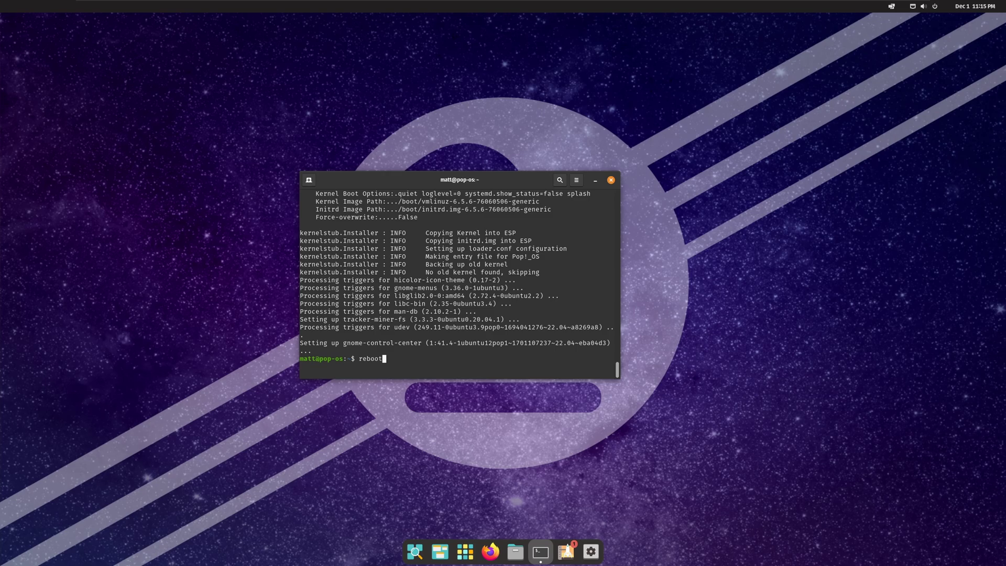
{"action": "key", "text": "Return"}
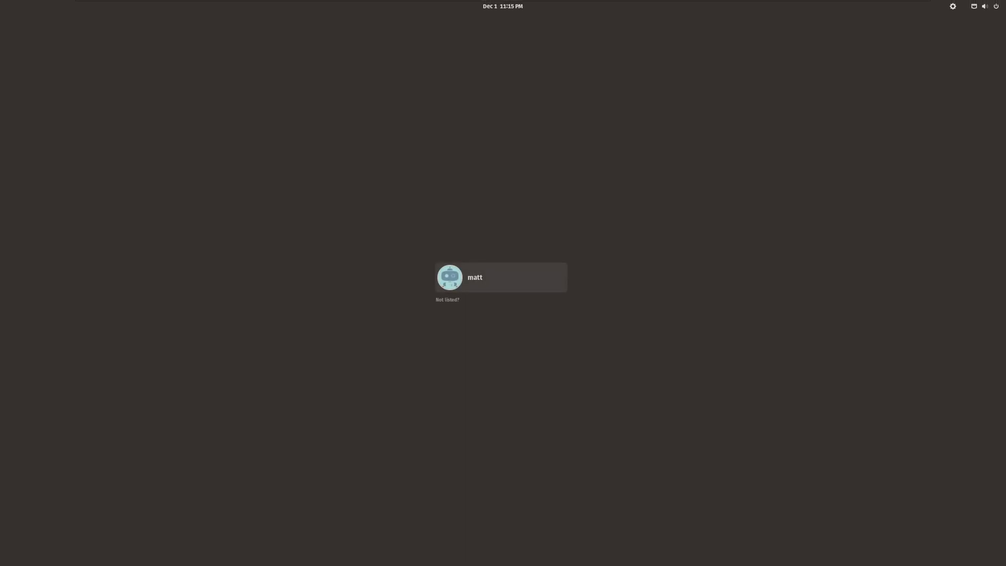
Step: Select the user account on the login screen to bring up its password prompt
{"action": "key", "text": "Escape"}
{"action": "key", "text": "Return"}
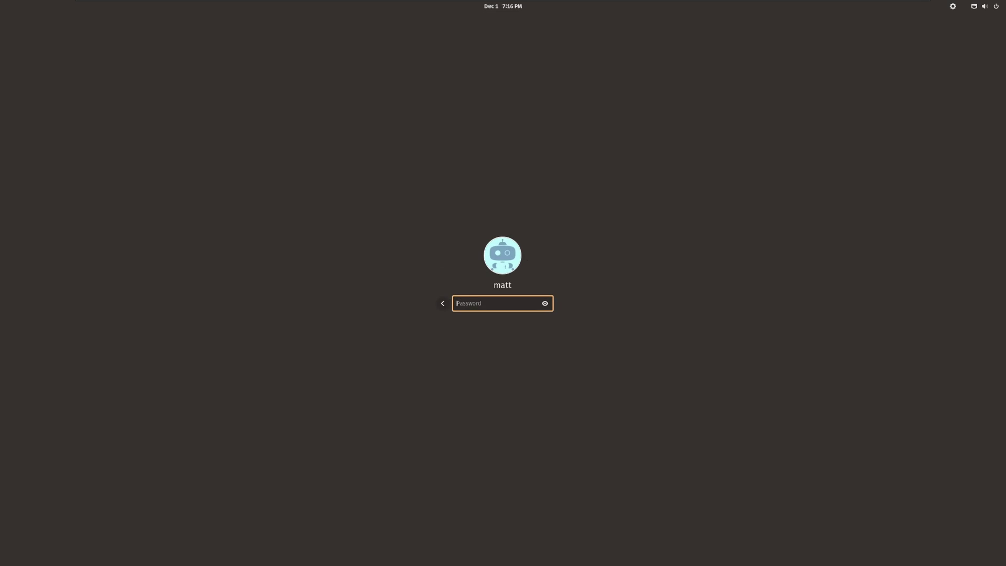
{"action": "key", "text": "Escape"}
{"action": "key", "text": "Escape"}
{"action": "key", "text": "Return"}
{"action": "key", "text": "super+v"}
Step: Browse the login screen's status menus and accessibility options, then return to password entry
{"action": "key", "text": "Escape"}
{"action": "key", "text": "ctrl+alt+Tab"}
{"action": "key", "text": "Right"}
{"action": "key", "text": "Return"}
{"action": "key", "text": "Escape"}
{"action": "key", "text": "ctrl+alt+Tab"}
{"action": "key", "text": "Left"}
{"action": "key", "text": "Return"}
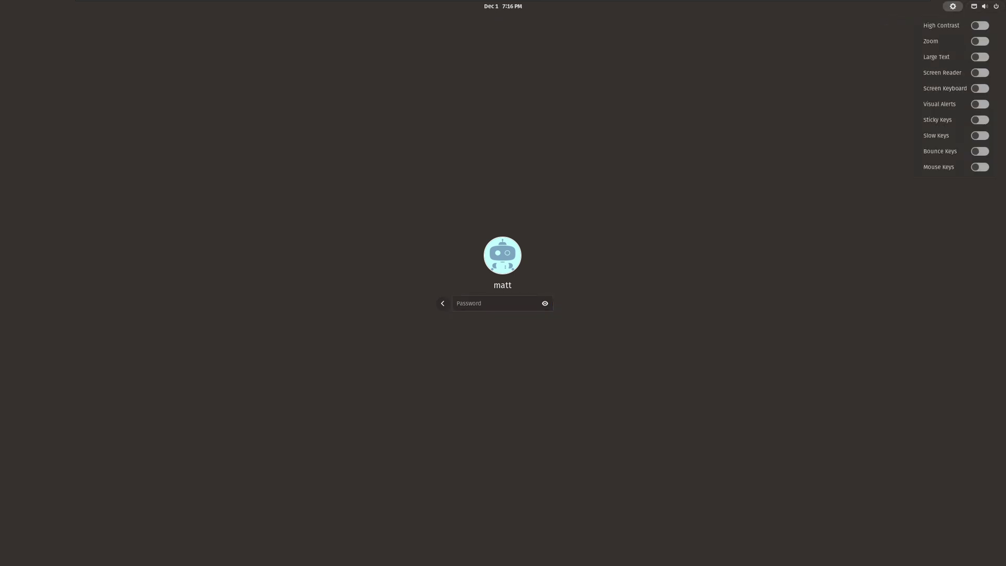
{"action": "key", "text": "Escape"}
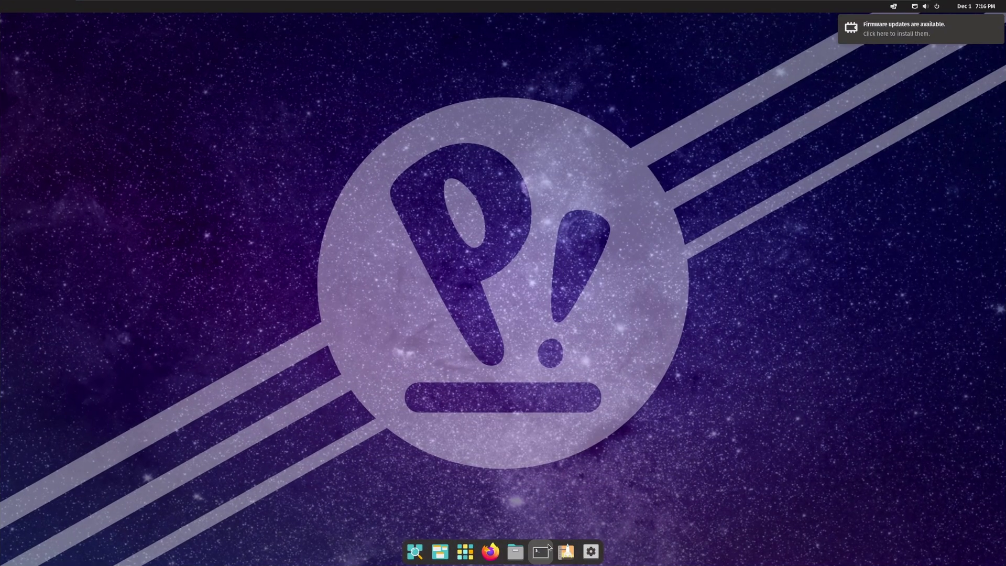
Step: Install SDDM in a terminal with sudo apt install sddm and select it as the default display manager
{"action": "left_click", "coordinate": [542, 552]}
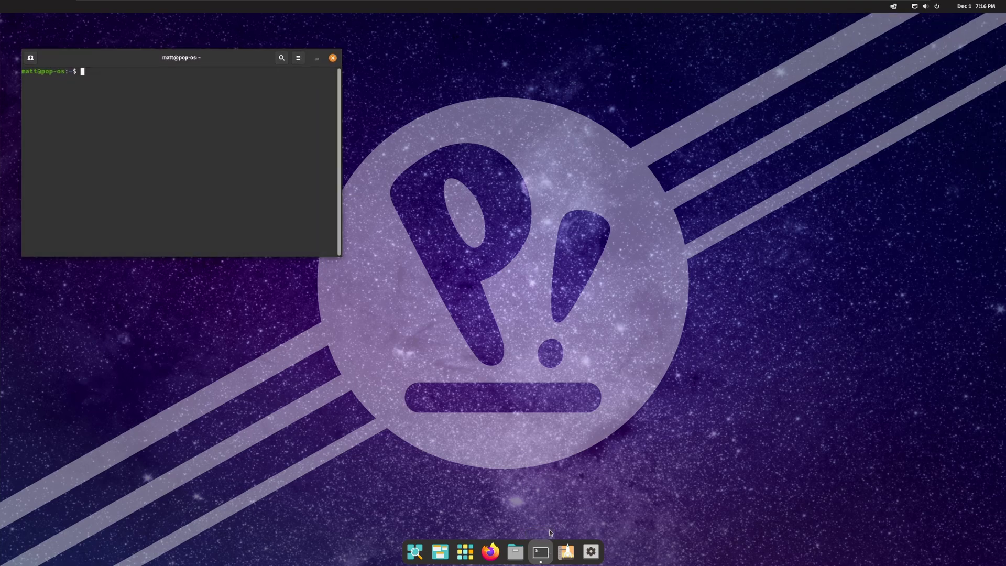
{"action": "type", "text": "sudo apt install sddm"}
{"action": "key", "text": "Return"}
{"action": "key", "text": "Return"}
{"action": "type", "text": "y"}
{"action": "key", "text": "Return"}
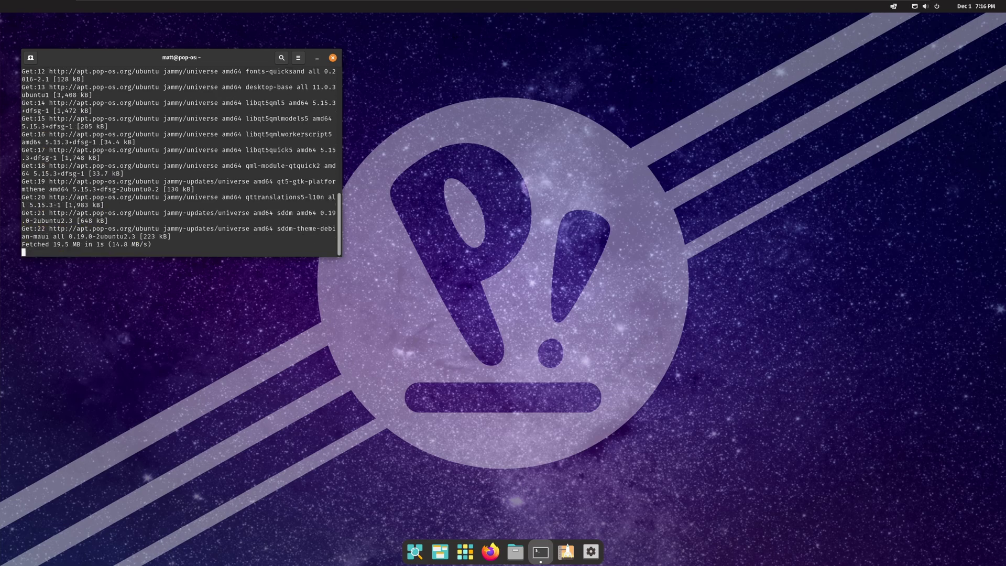
{"action": "key", "text": "Return"}
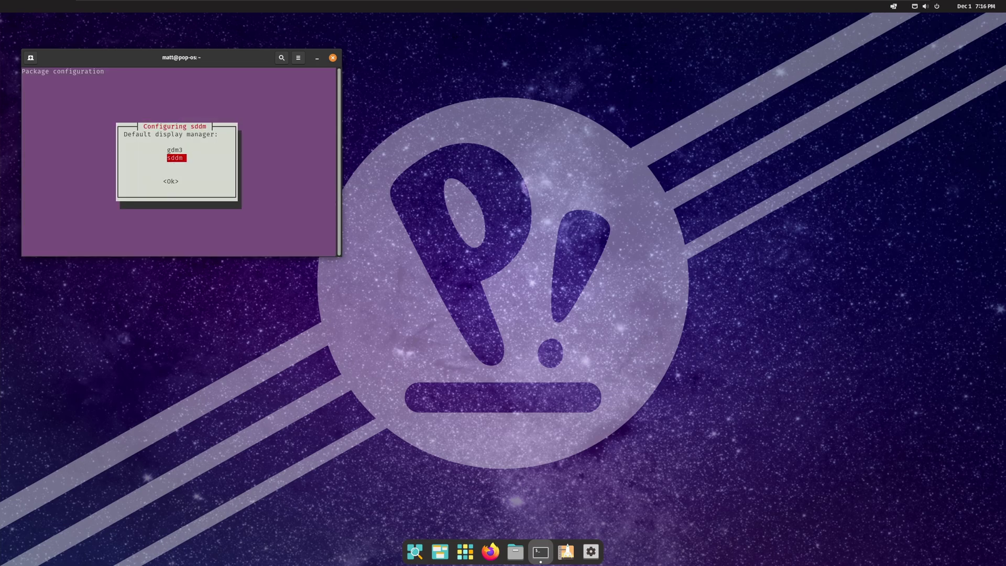
{"action": "key", "text": "Down"}
{"action": "key", "text": "Return"}
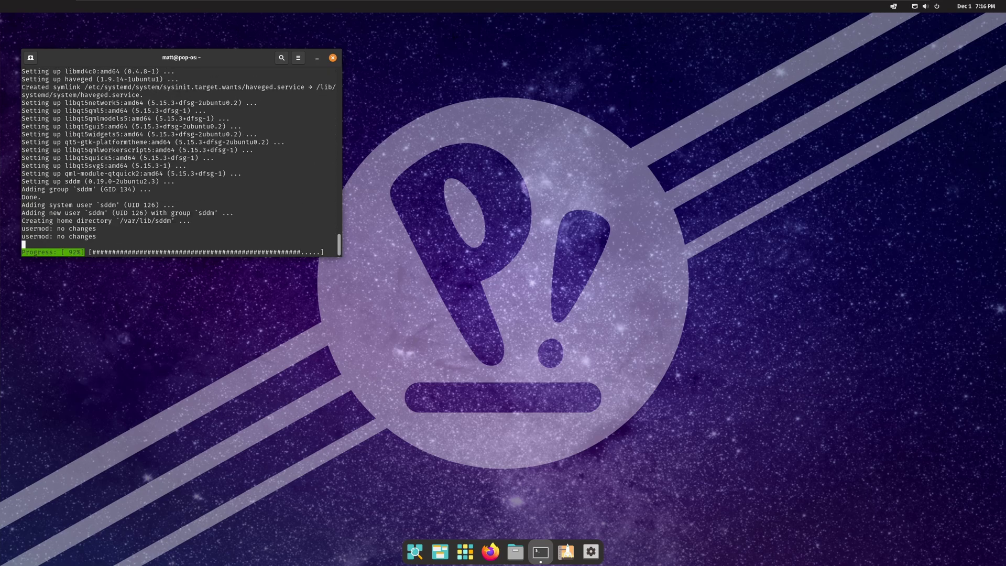
Step: Disable gdm and enable sddm with systemctl, then reboot the computer
{"action": "type", "text": "systemctl disable gdm"}
{"action": "key", "text": "Return"}
{"action": "type", "text": "******"}
{"action": "key", "text": "Return"}
{"action": "key", "text": "BackSpace"}
{"action": "key", "text": "BackSpace"}
{"action": "key", "text": "BackSpace"}
{"action": "key", "text": "BackSpace"}
{"action": "key", "text": "BackSpace"}
{"action": "key", "text": "BackSpace"}
{"action": "key", "text": "BackSpace"}
{"action": "key", "text": "BackSpace"}
{"action": "key", "text": "BackSpace"}
{"action": "key", "text": "BackSpace"}
{"action": "key", "text": "BackSpace"}
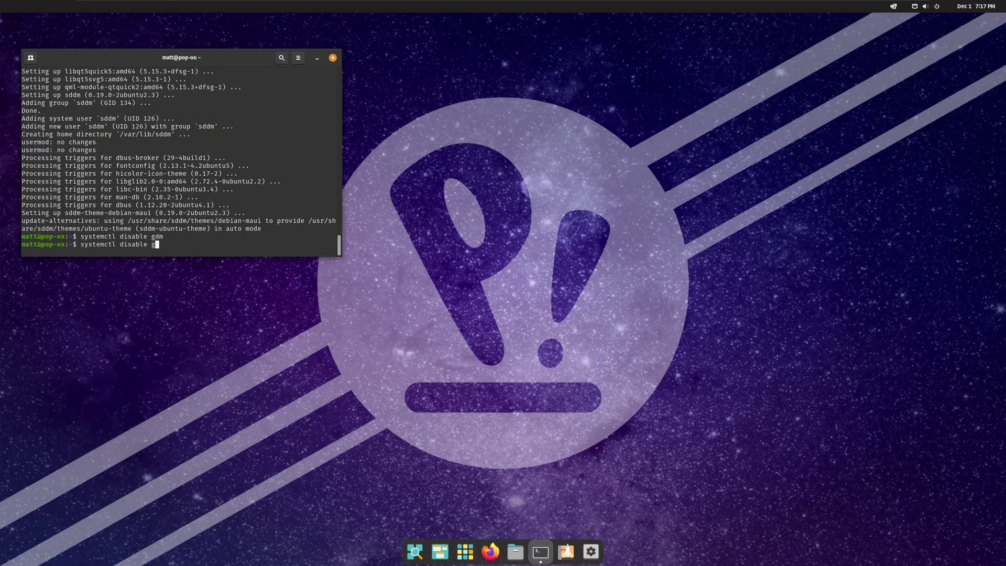
{"action": "type", "text": "enable sddm"}
{"action": "key", "text": "Return"}
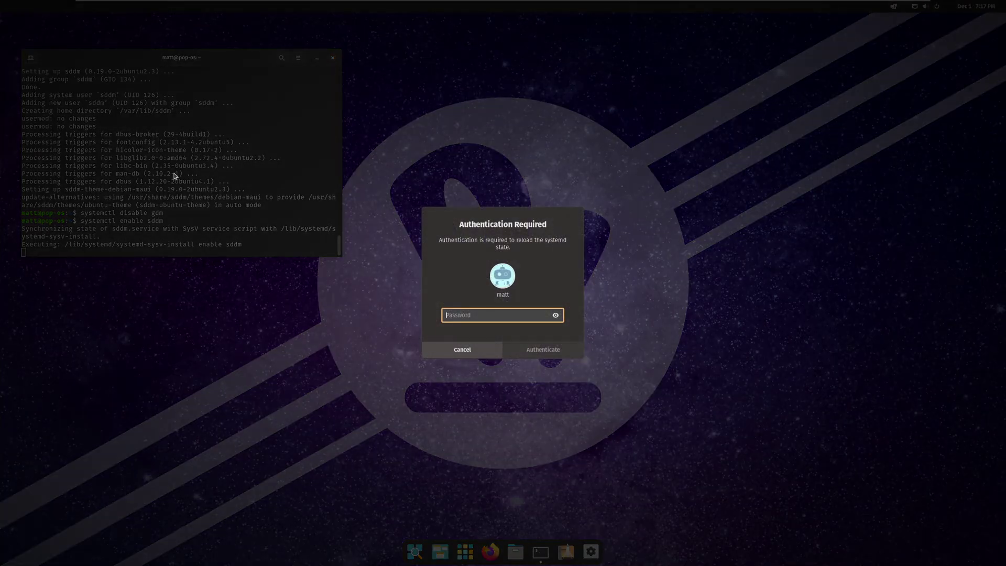
{"action": "key", "text": "Return"}
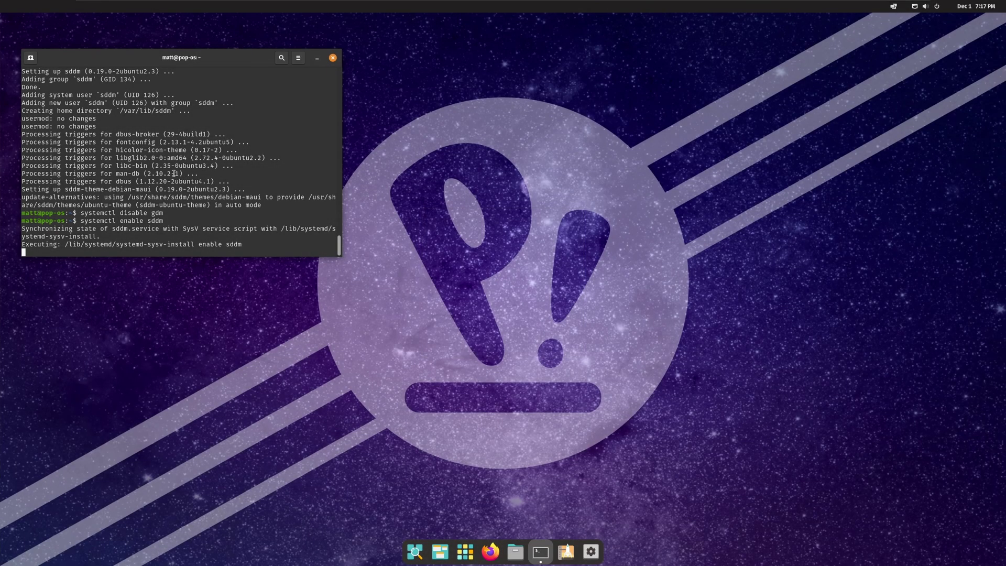
{"action": "key", "text": "Return"}
{"action": "type", "text": "reboot"}
{"action": "key", "text": "Return"}
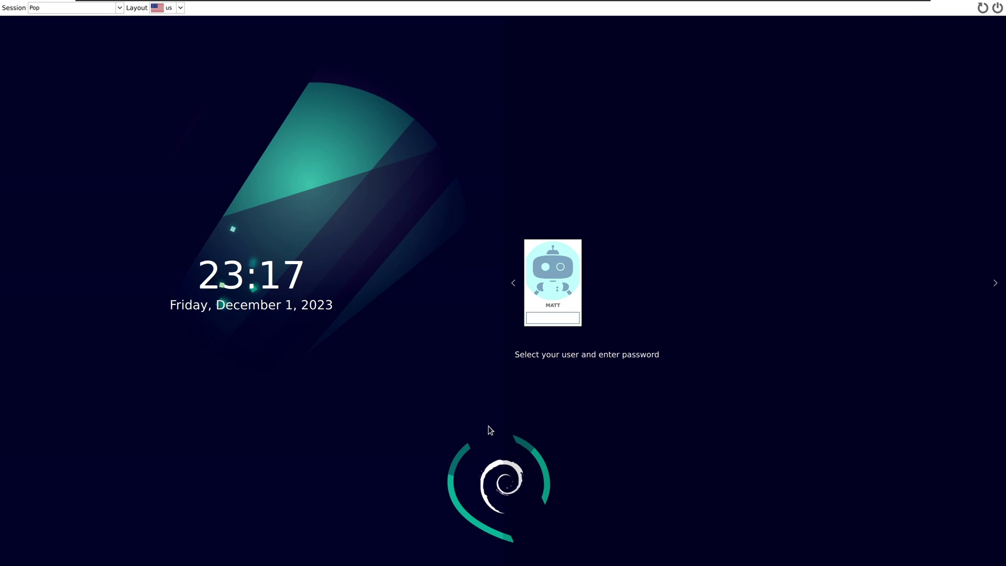
Step: Choose the COSMIC (Wayland) session on the SDDM screen and log in with the account password
{"action": "left_click", "coordinate": [116, 7]}
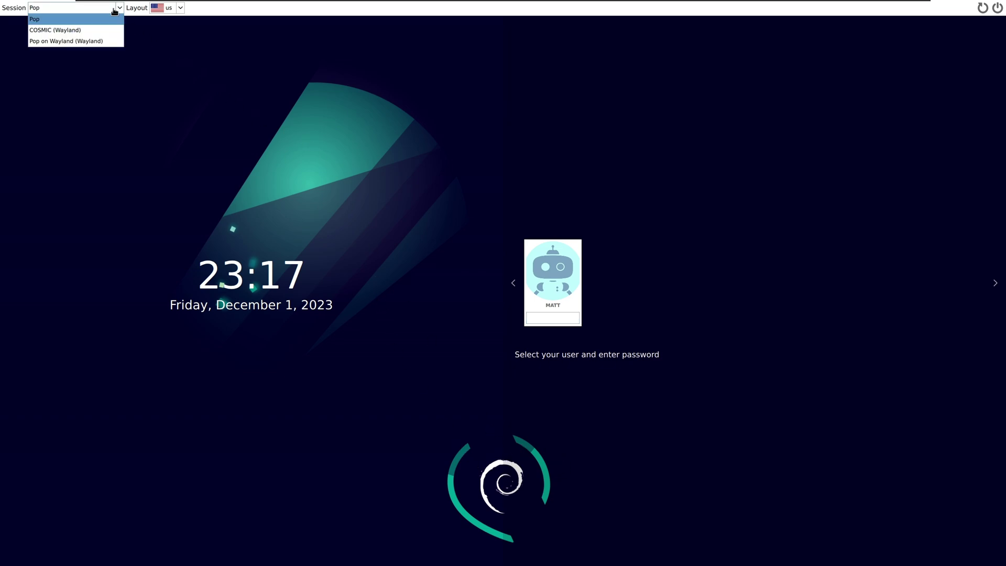
{"action": "left_click", "coordinate": [85, 30]}
{"action": "left_click", "coordinate": [558, 321]}
{"action": "key", "text": "Return"}
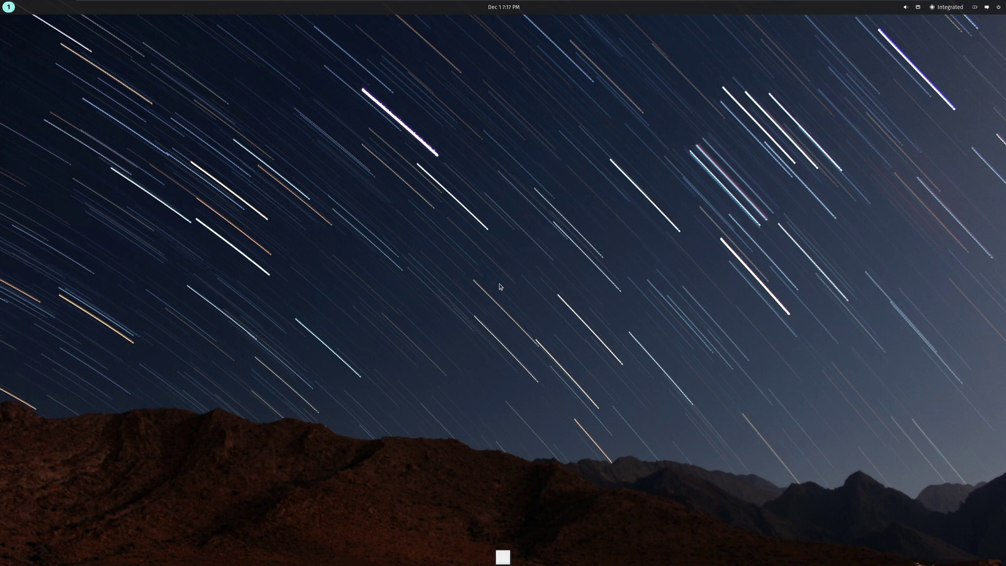
Step: Open COSMIC Settings from the system menu in the top panel
{"action": "left_click", "coordinate": [987, 7]}
{"action": "left_click", "coordinate": [987, 7]}
{"action": "left_click", "coordinate": [998, 7]}
{"action": "left_click", "coordinate": [838, 27]}
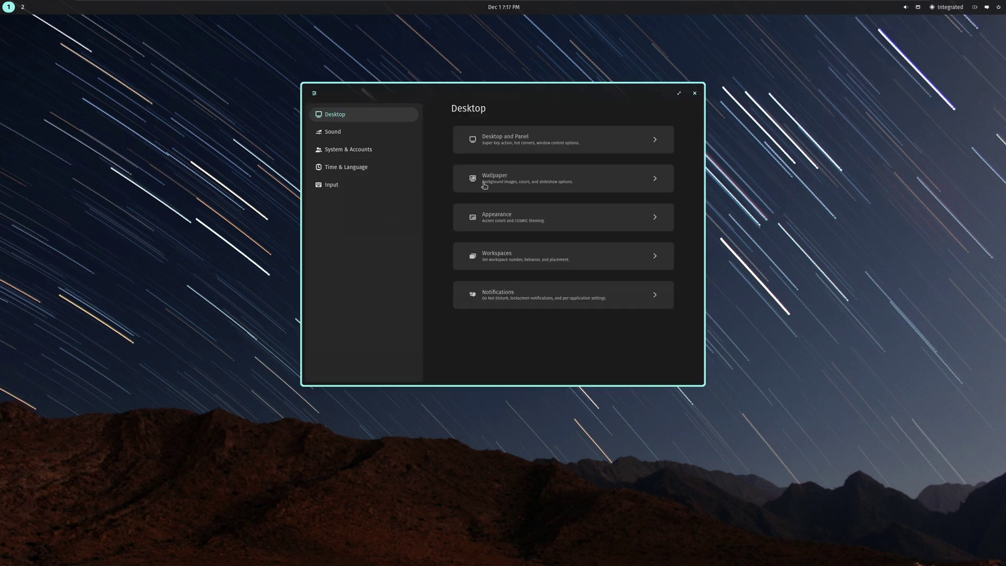
Step: Set the wallpaper's background fit to Stretch and return to the Desktop page
{"action": "left_click", "coordinate": [485, 187]}
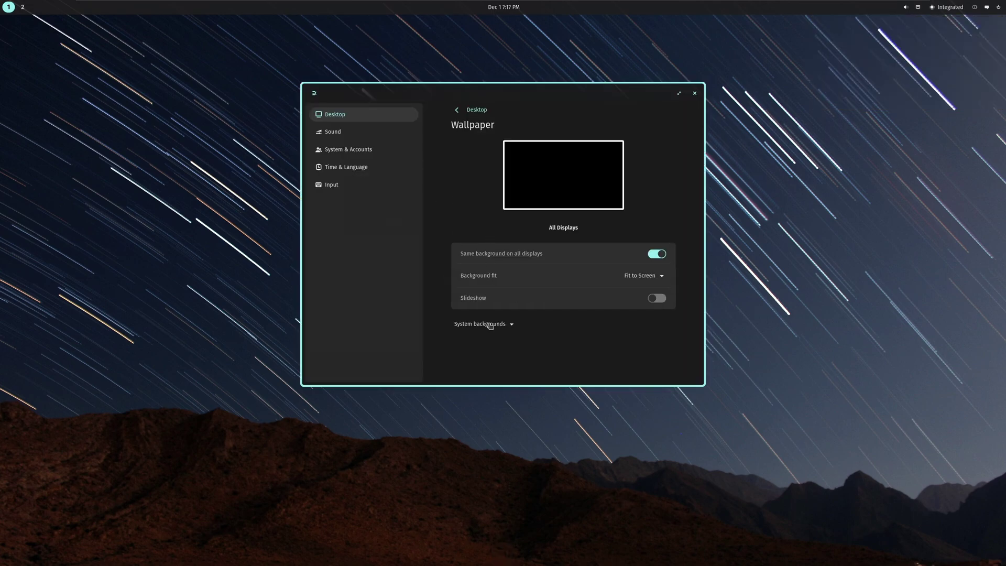
{"action": "scroll", "coordinate": [585, 336], "scroll_direction": "down", "scroll_amount": 10}
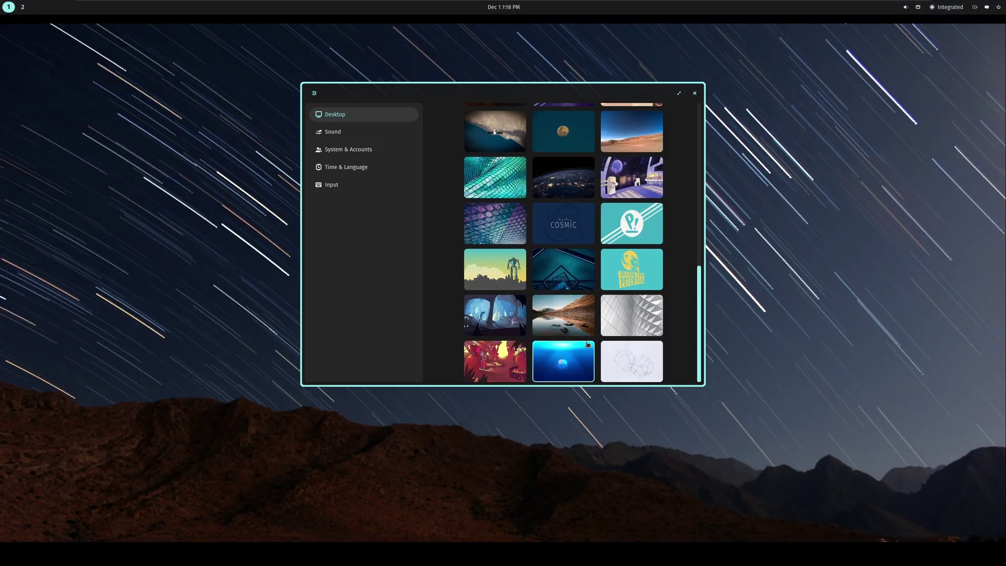
{"action": "scroll", "coordinate": [500, 361], "scroll_direction": "up", "scroll_amount": 15}
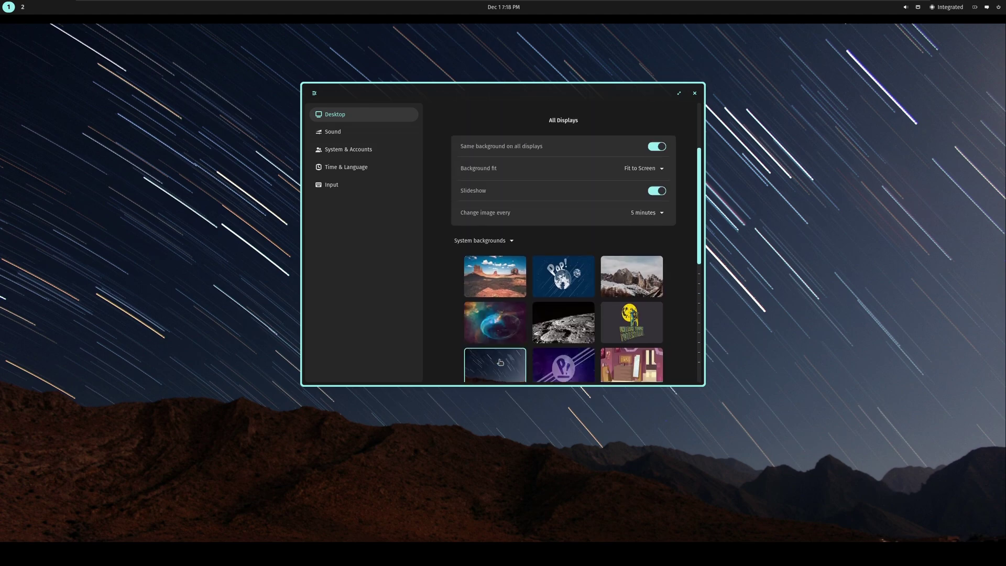
{"action": "scroll", "coordinate": [499, 362], "scroll_direction": "down", "scroll_amount": 10}
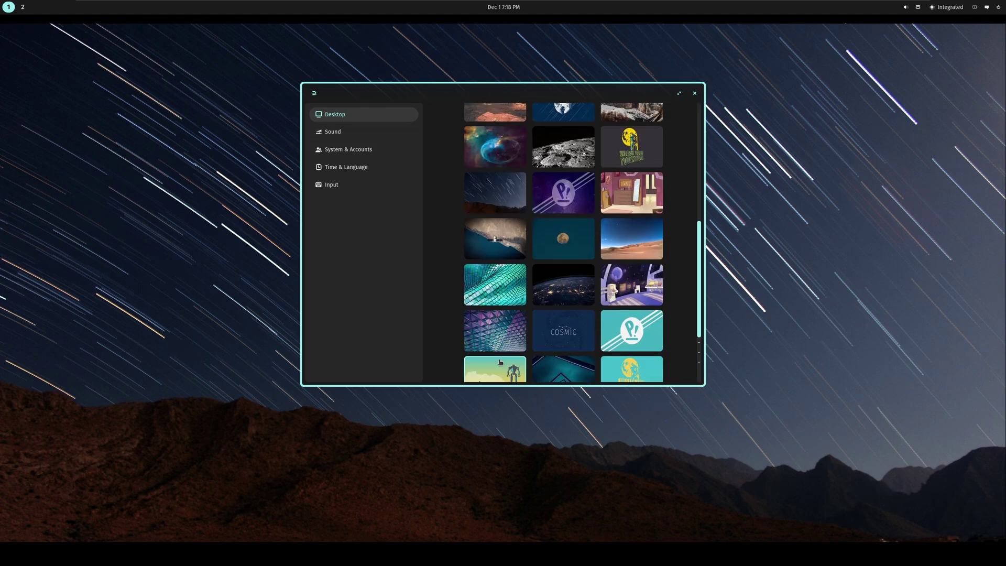
{"action": "scroll", "coordinate": [499, 362], "scroll_direction": "up", "scroll_amount": 10}
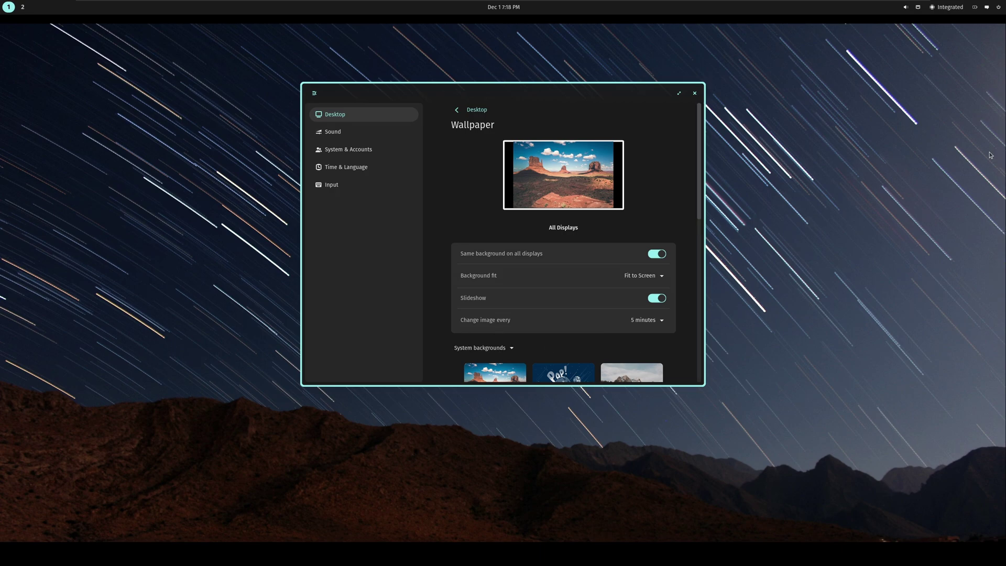
{"action": "scroll", "coordinate": [579, 273], "scroll_direction": "down", "scroll_amount": 3}
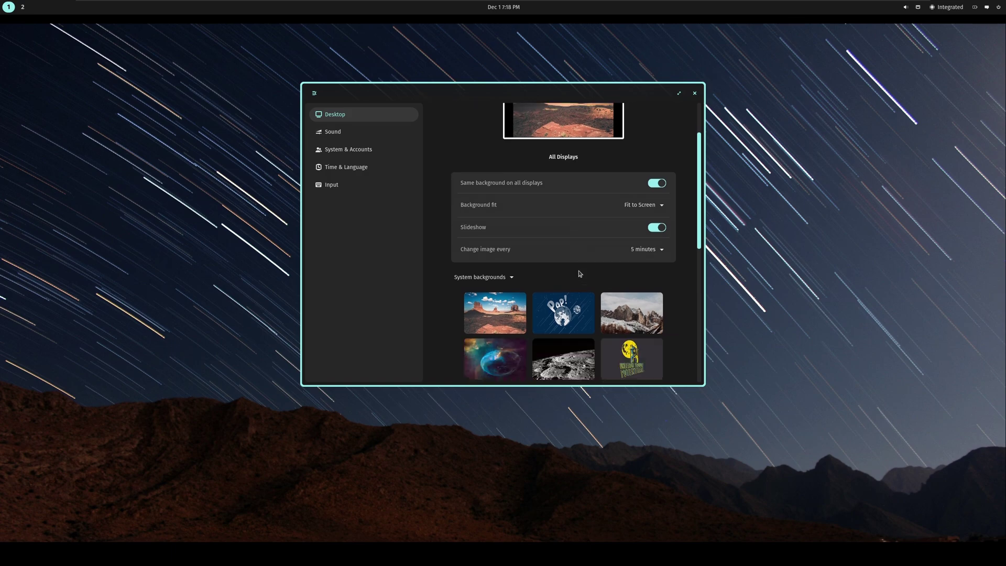
{"action": "left_click", "coordinate": [648, 206]}
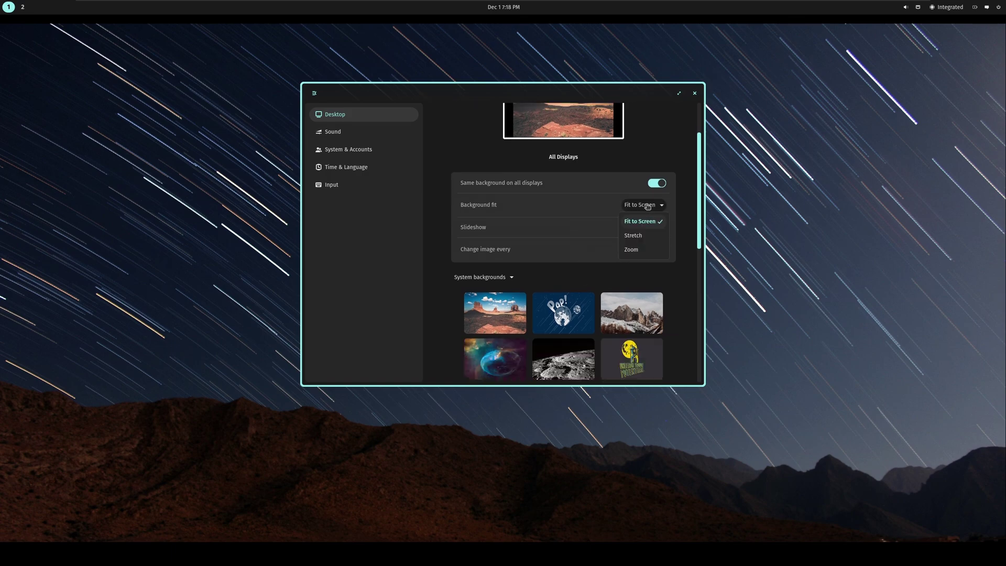
{"action": "left_click", "coordinate": [633, 236]}
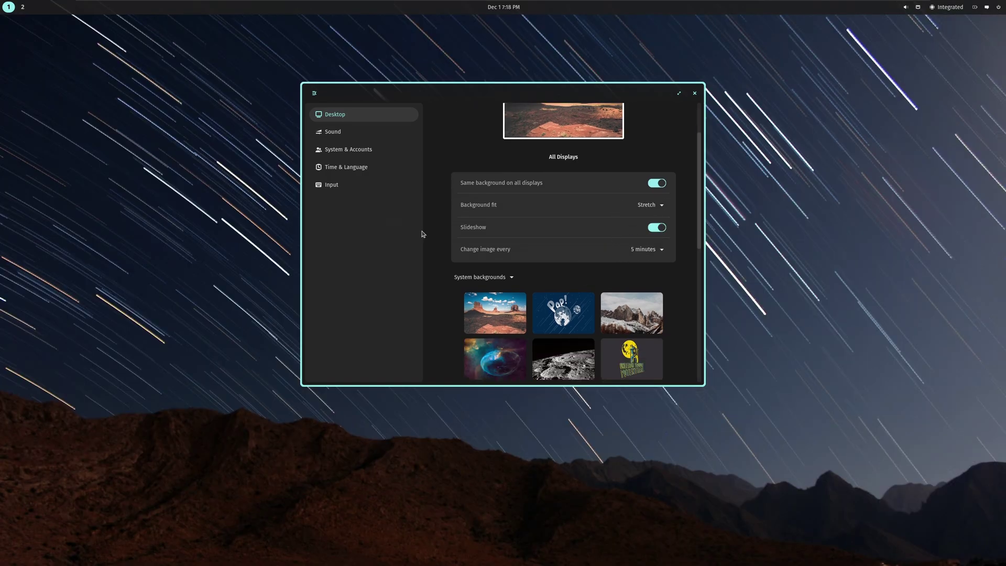
{"action": "scroll", "coordinate": [465, 194], "scroll_direction": "up", "scroll_amount": 3}
{"action": "left_click", "coordinate": [453, 112]}
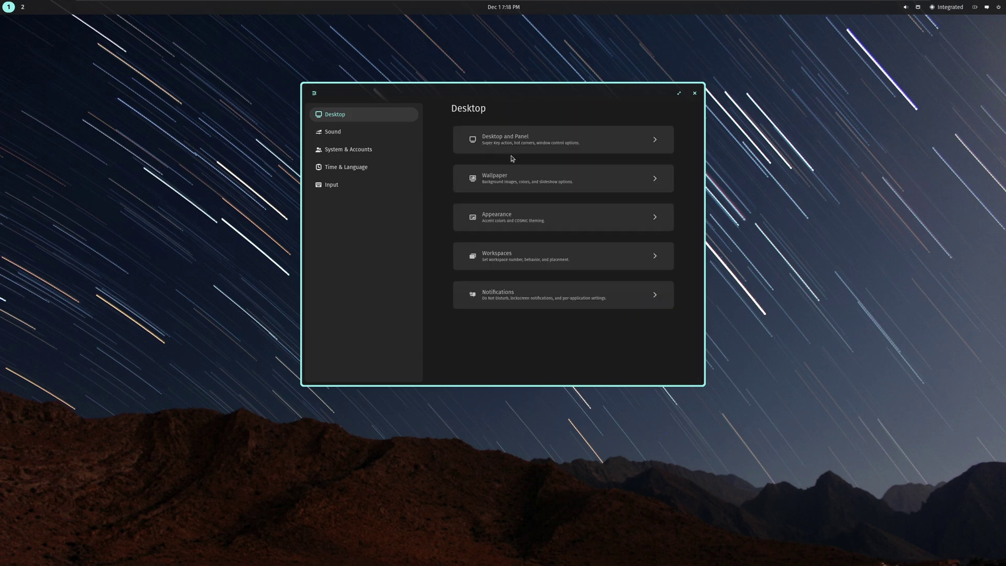
Step: Turn on the gap between the panel and screen edges and set the panel appearance to Light
{"action": "left_click", "coordinate": [506, 142]}
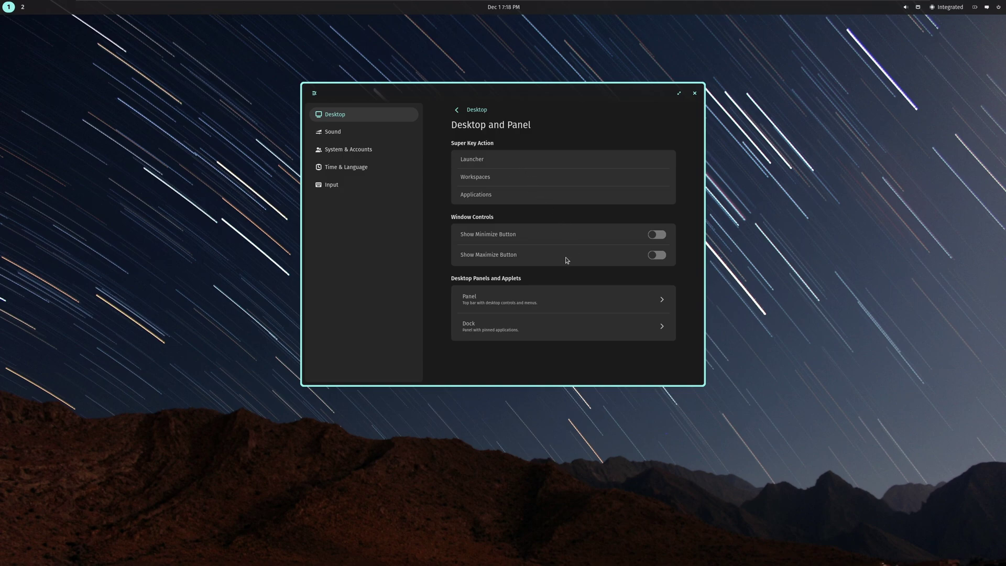
{"action": "left_click", "coordinate": [520, 300]}
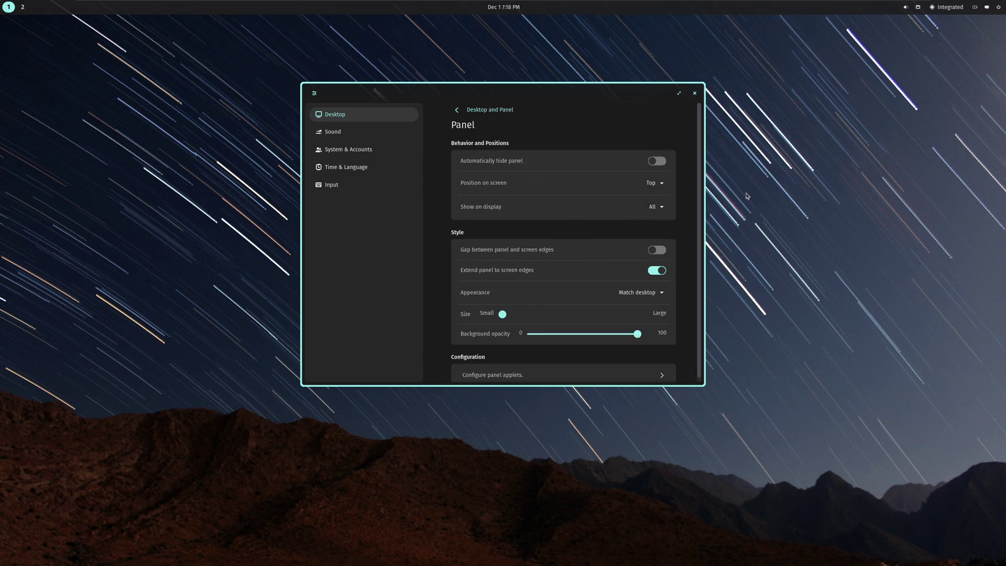
{"action": "scroll", "coordinate": [557, 298], "scroll_direction": "down", "scroll_amount": 1}
{"action": "left_click", "coordinate": [663, 245]}
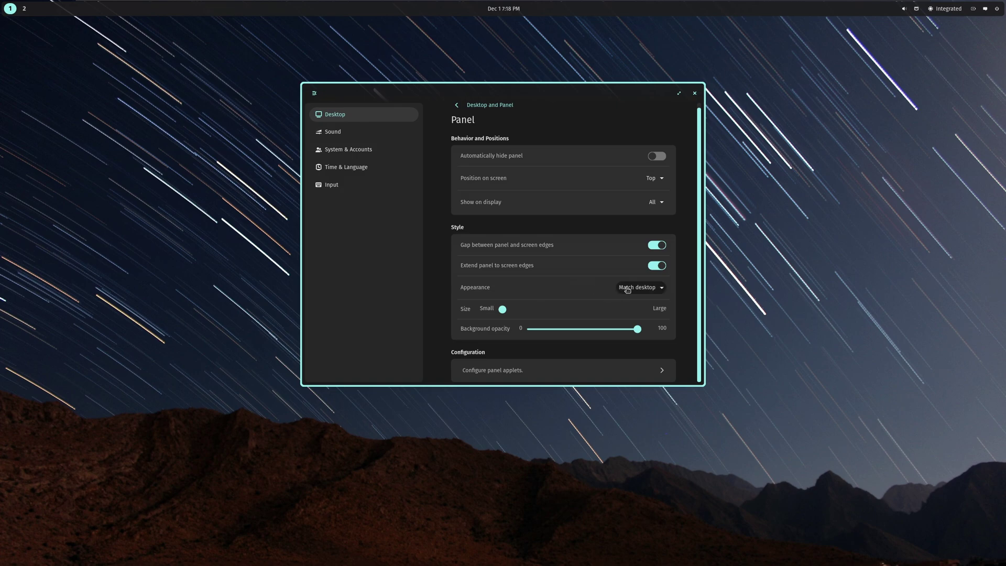
{"action": "left_click", "coordinate": [653, 293]}
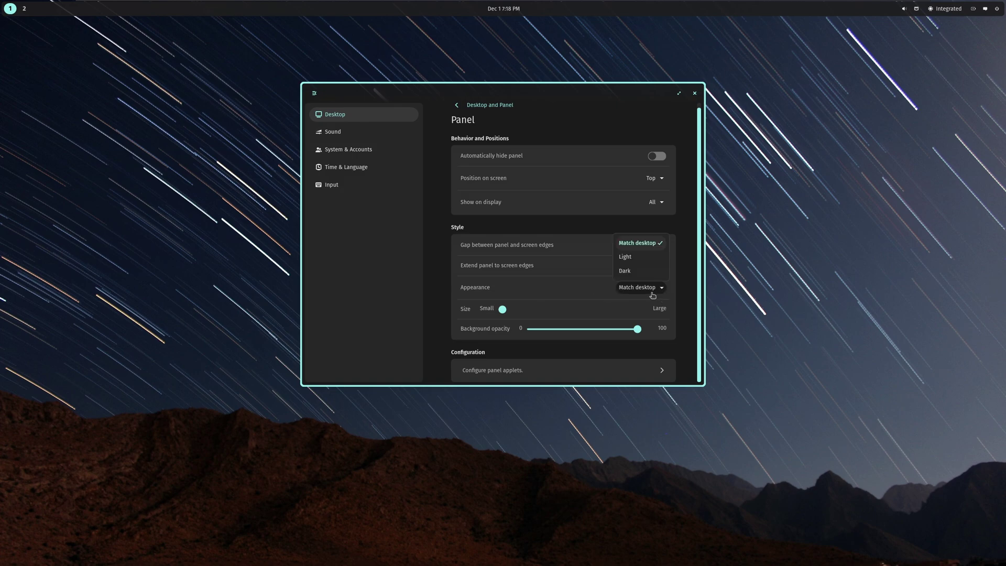
{"action": "left_click", "coordinate": [625, 256]}
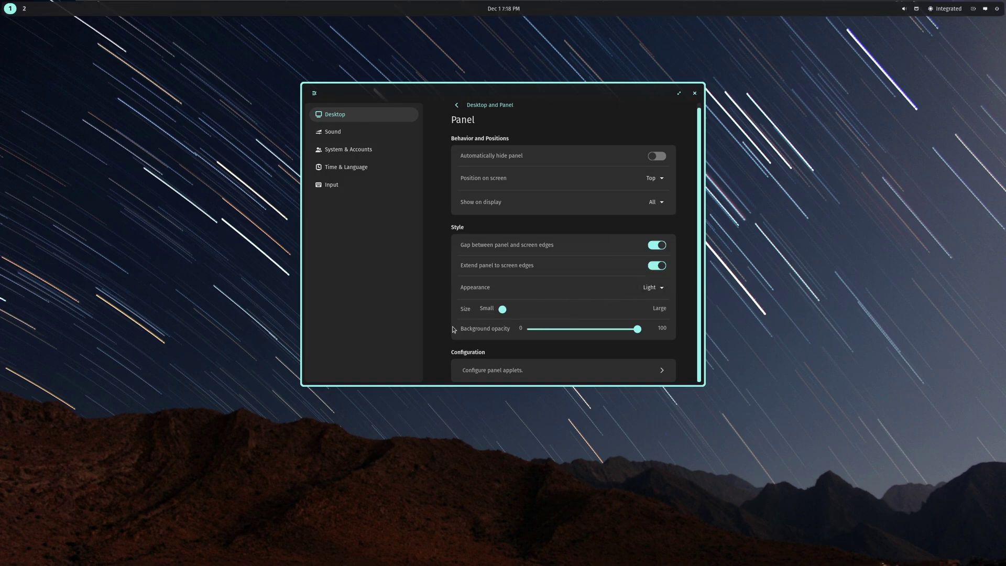
{"action": "left_click", "coordinate": [652, 287]}
{"action": "left_click", "coordinate": [663, 247]}
{"action": "left_click", "coordinate": [652, 287]}
{"action": "left_click", "coordinate": [632, 258]}
Step: Replace the panel's Workspaces applet with the App Library Button and go back to Desktop and Panel
{"action": "left_click", "coordinate": [512, 370]}
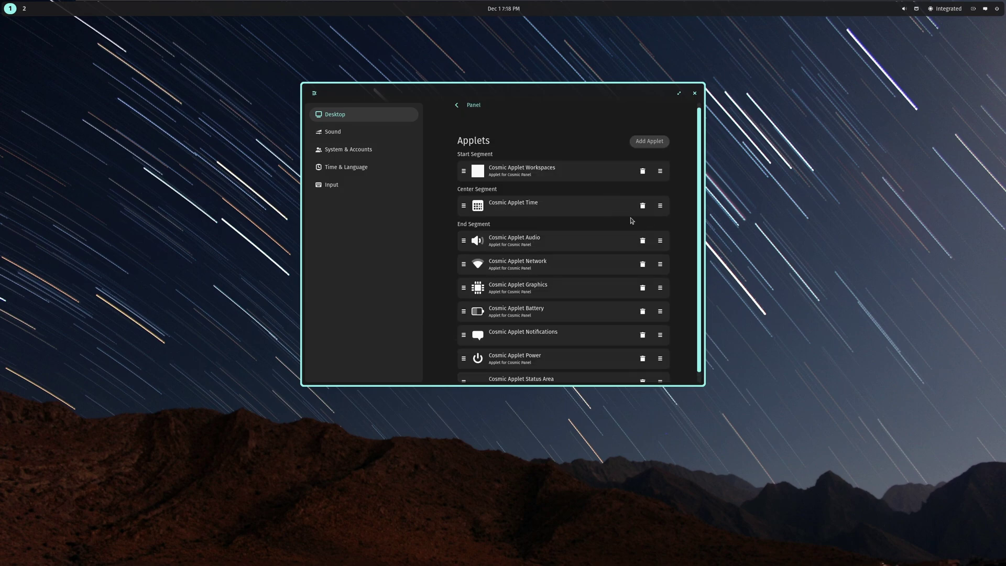
{"action": "left_click", "coordinate": [643, 171]}
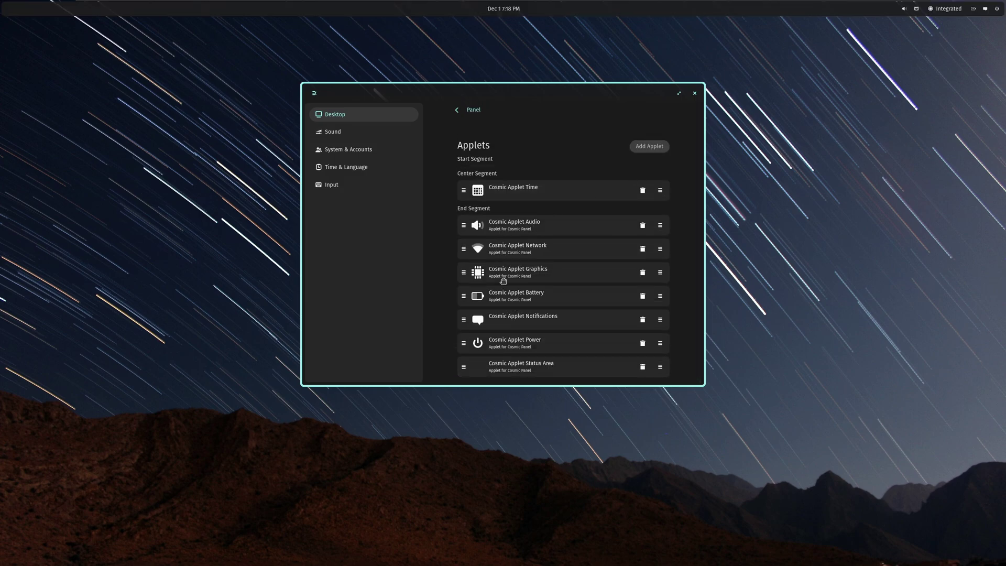
{"action": "left_click", "coordinate": [636, 148]}
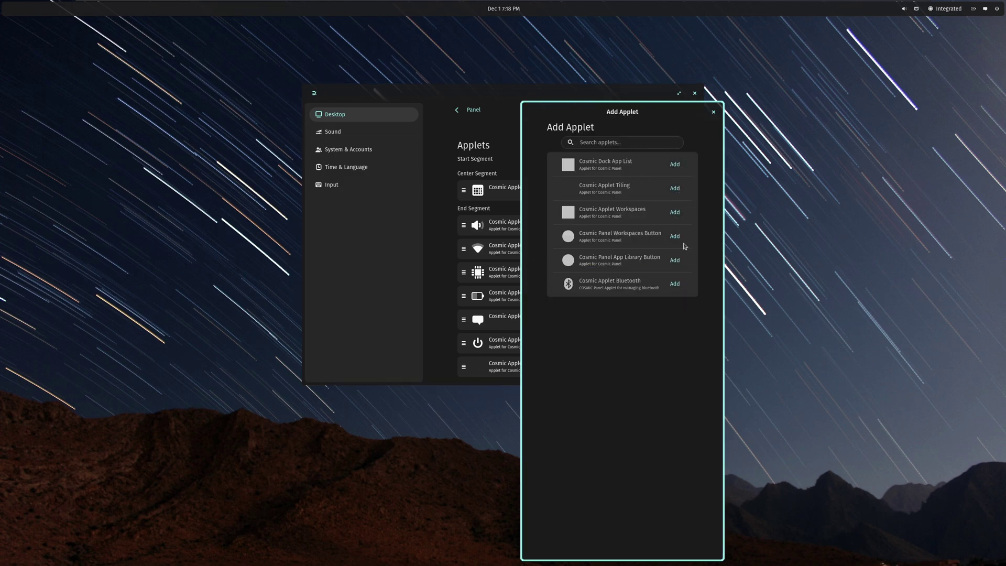
{"action": "left_click", "coordinate": [676, 260]}
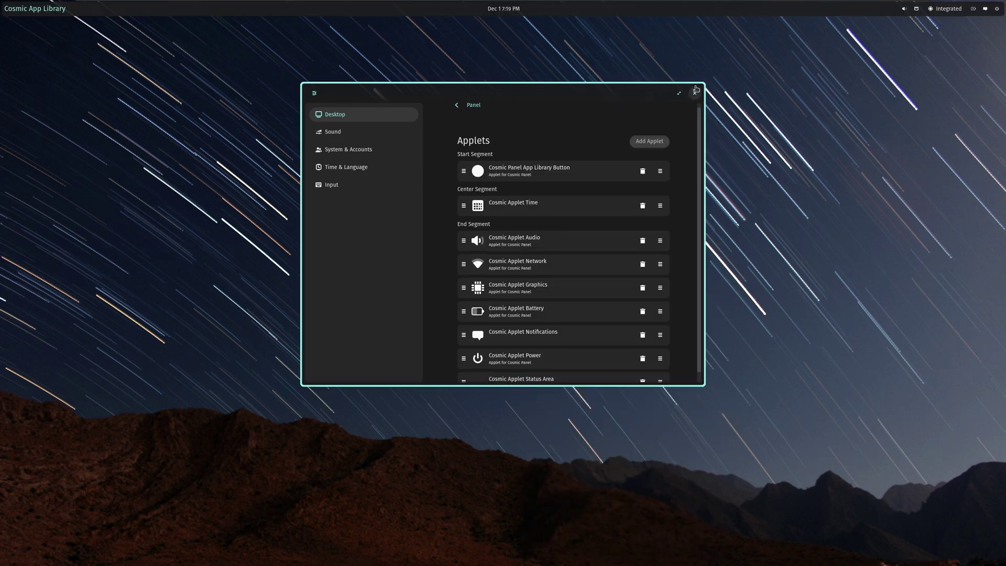
{"action": "left_click", "coordinate": [457, 104]}
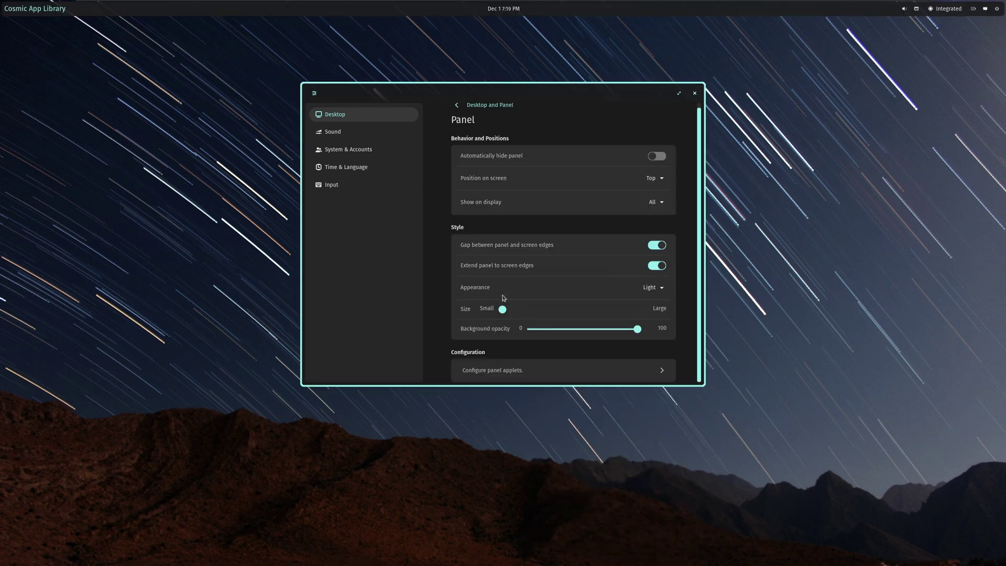
{"action": "left_click", "coordinate": [457, 105]}
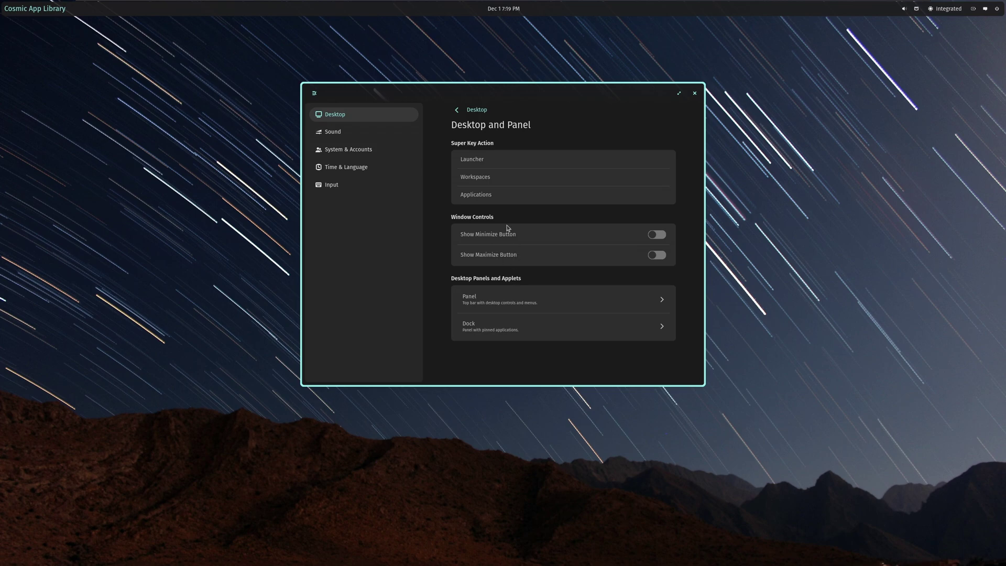
Step: Enable the dock's edge gap, turn off dock auto-hide, and make the dock smaller
{"action": "left_click", "coordinate": [511, 334]}
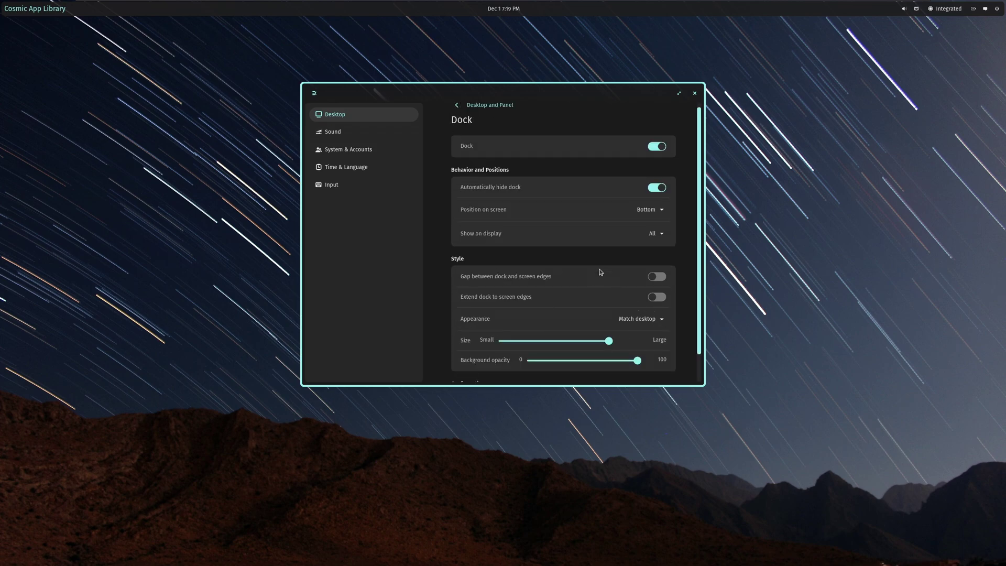
{"action": "left_click", "coordinate": [660, 278]}
{"action": "mouse_move", "coordinate": [514, 562]}
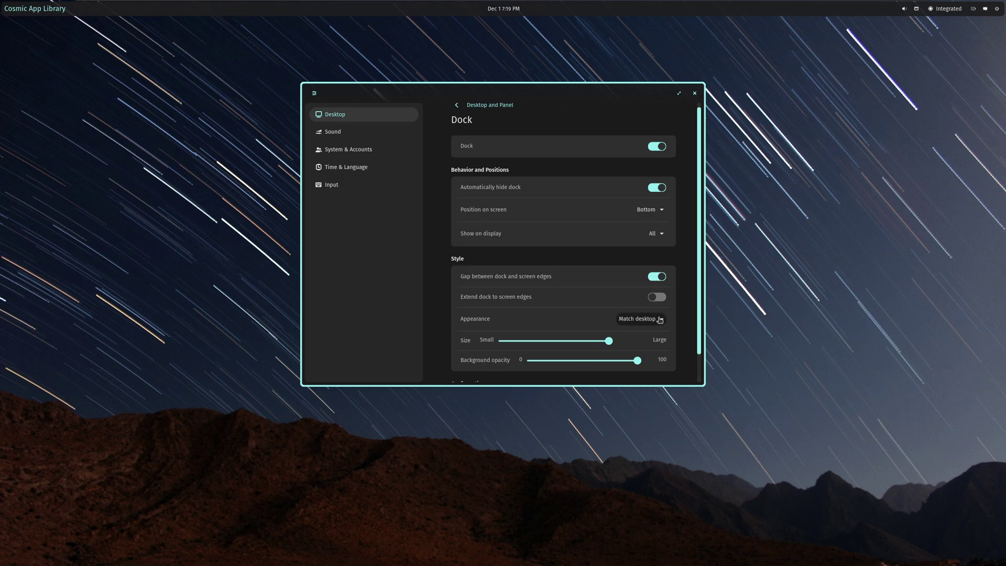
{"action": "left_click", "coordinate": [663, 186]}
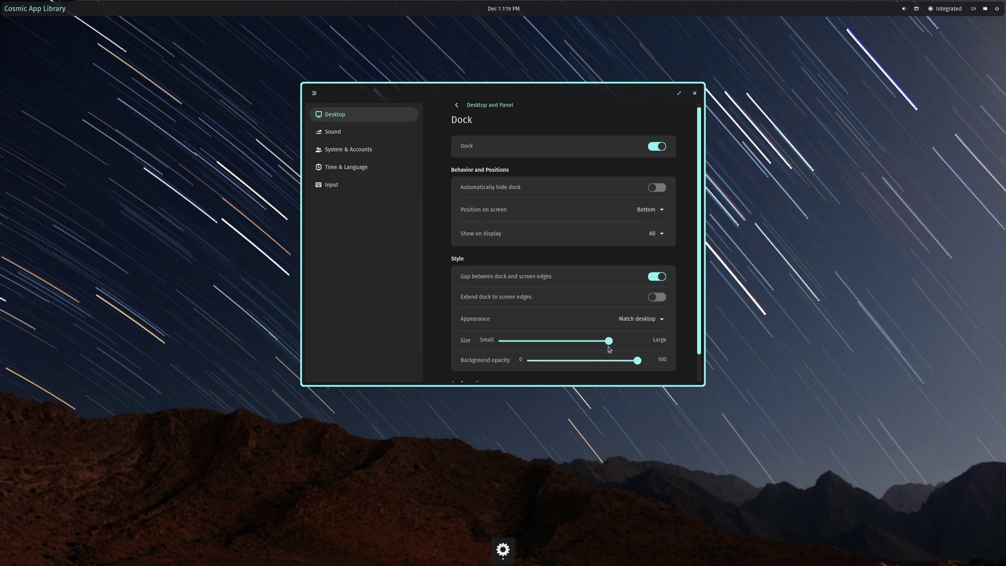
{"action": "left_click_drag", "start_coordinate": [608, 341], "coordinate": [574, 341]}
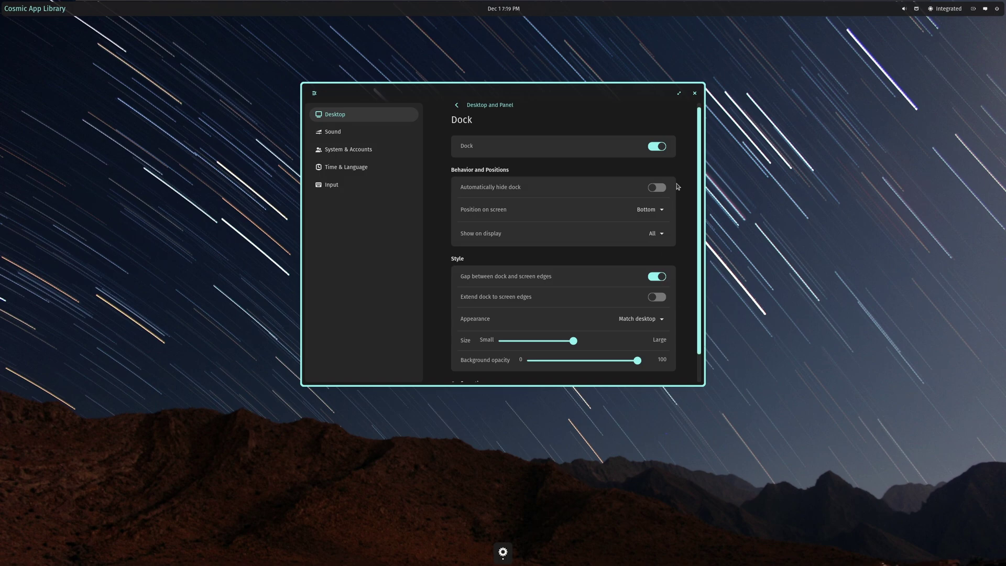
Step: Close COSMIC Settings and search the app launcher for 'as'
{"action": "left_click", "coordinate": [695, 93]}
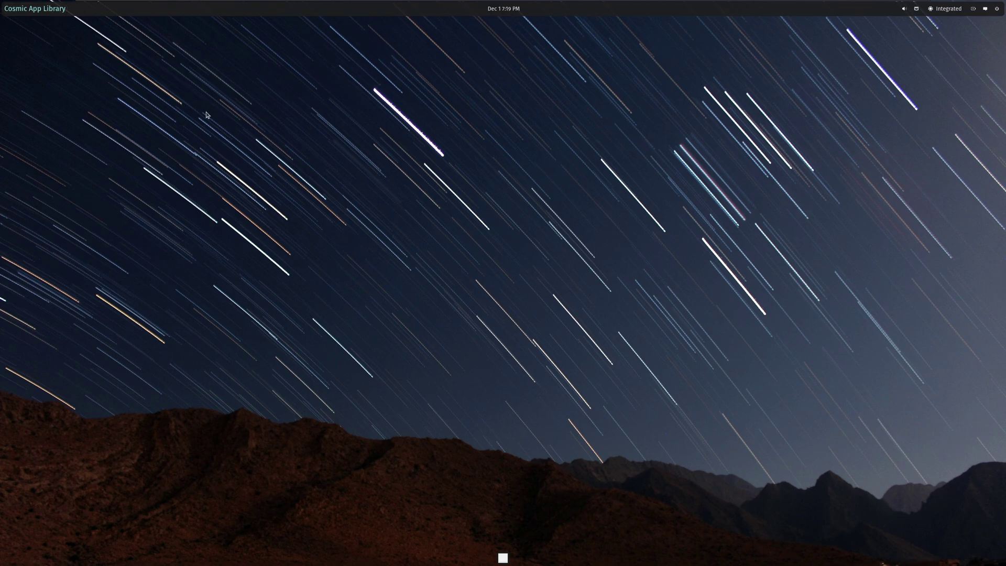
{"action": "key", "text": "super"}
{"action": "key", "text": "super"}
{"action": "key", "text": "super"}
{"action": "type", "text": "as"}
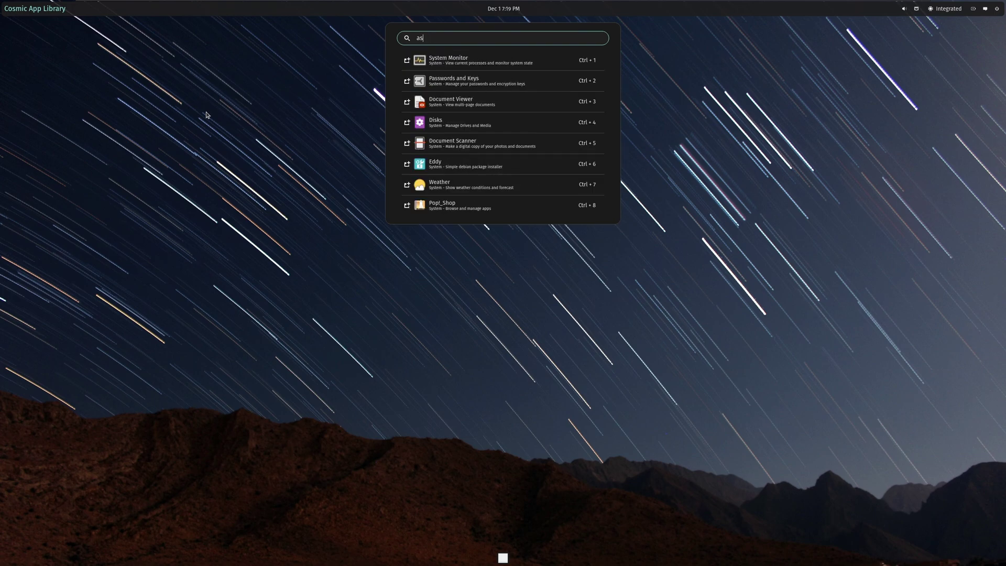
Step: Launch Cosmic Settings from a 'sett' search, mark it as a dock favourite, and close it
{"action": "key", "text": "BackSpace"}
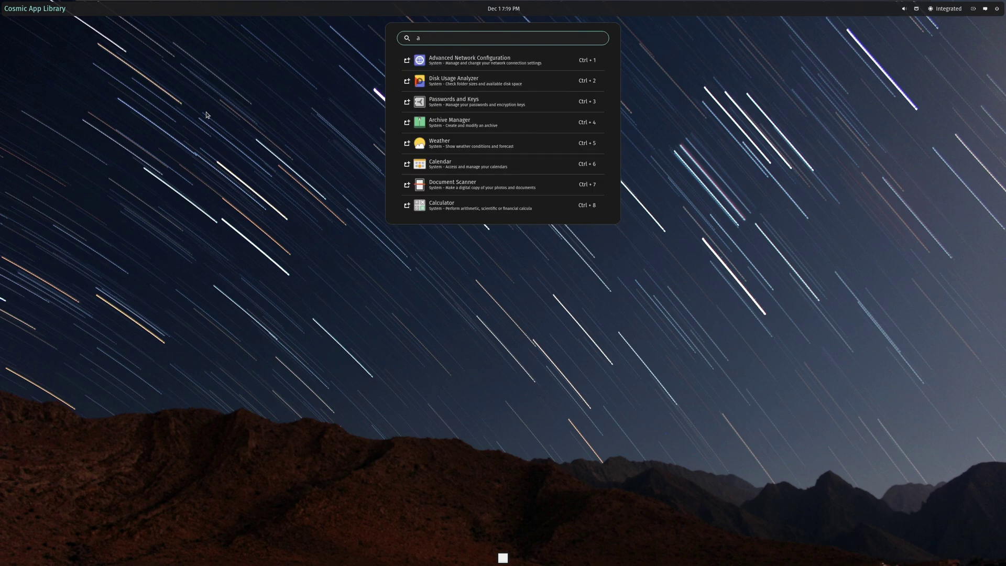
{"action": "key", "text": "BackSpace"}
{"action": "type", "text": "sett"}
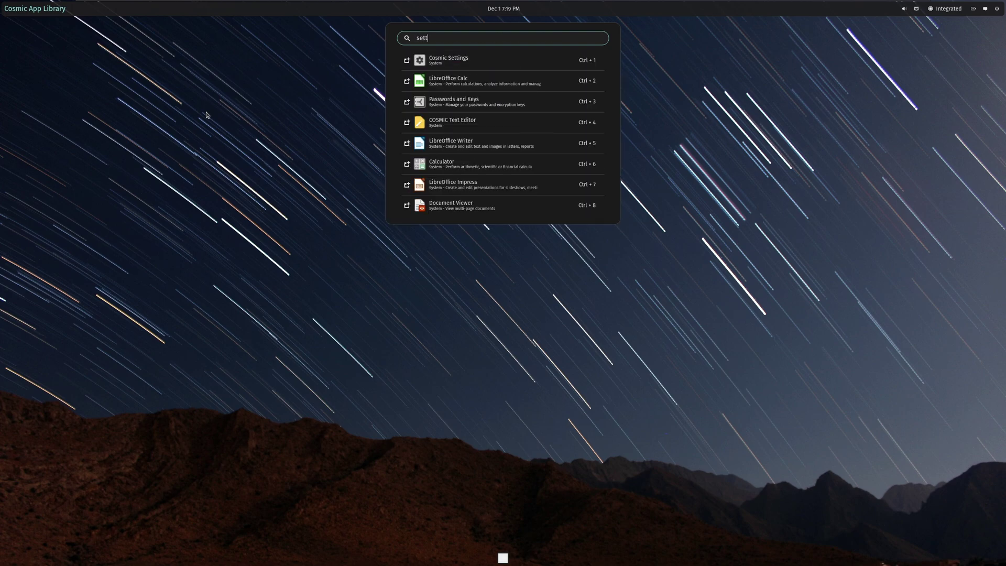
{"action": "left_click", "coordinate": [466, 71]}
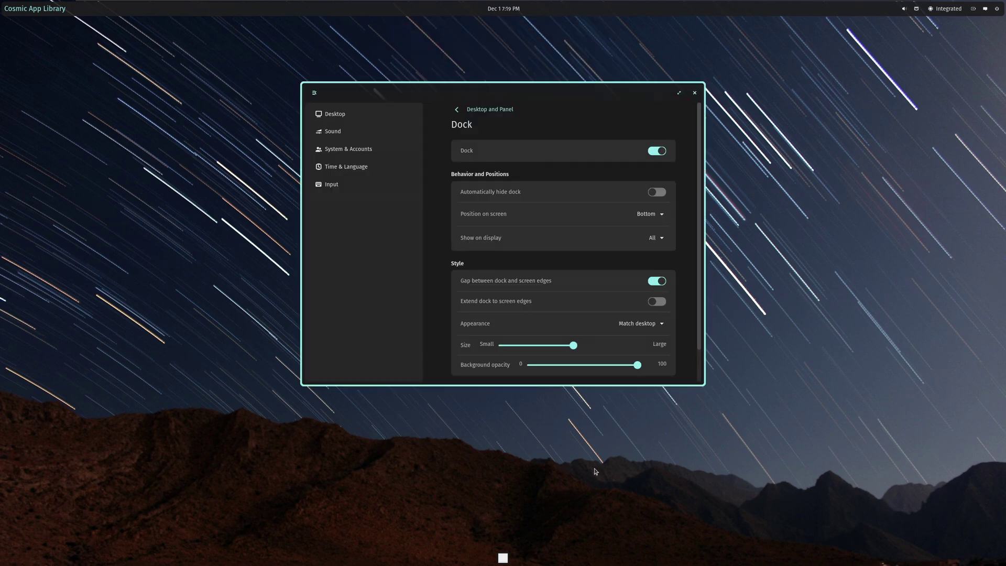
{"action": "right_click", "coordinate": [507, 553]}
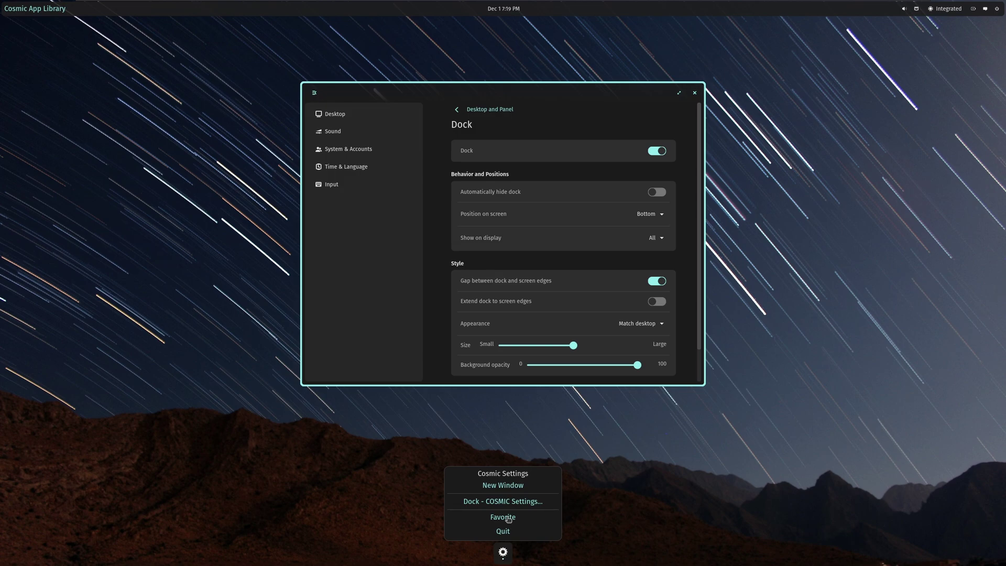
{"action": "left_click", "coordinate": [561, 529]}
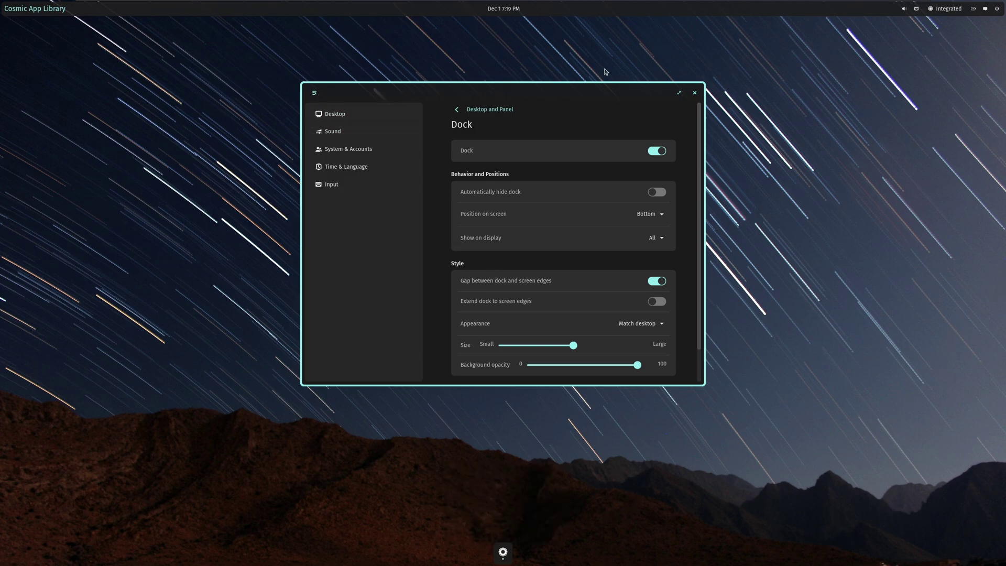
{"action": "left_click", "coordinate": [695, 93]}
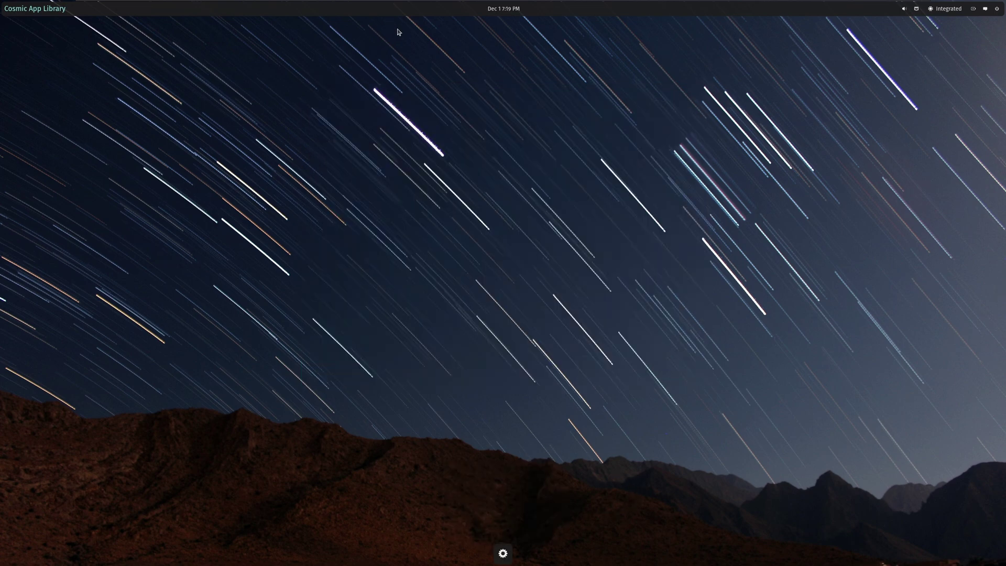
Step: Launch Firefox from a 'fire' launcher search and pin it to the dock as a favourite
{"action": "key", "text": "super"}
{"action": "type", "text": "fire"}
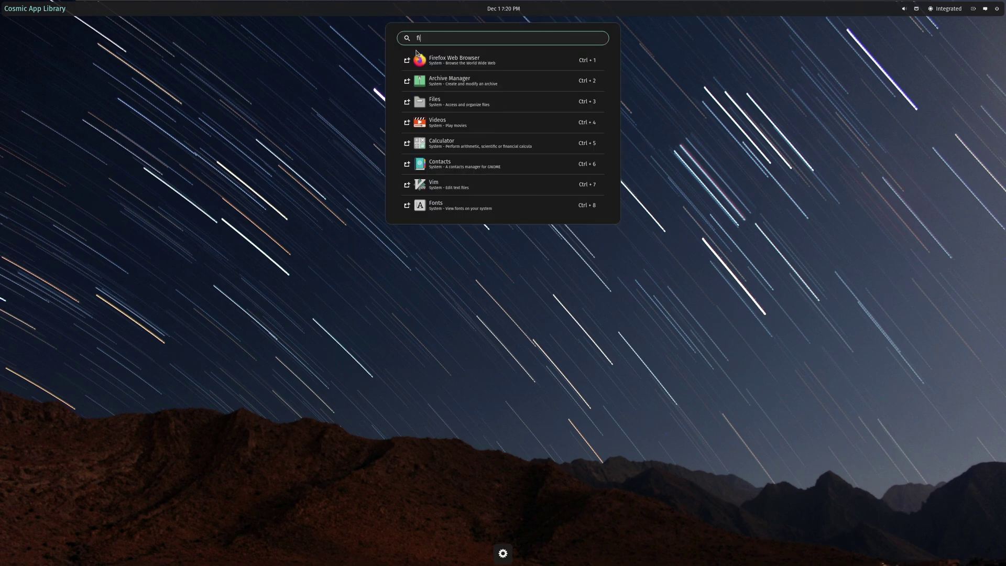
{"action": "left_click", "coordinate": [451, 66]}
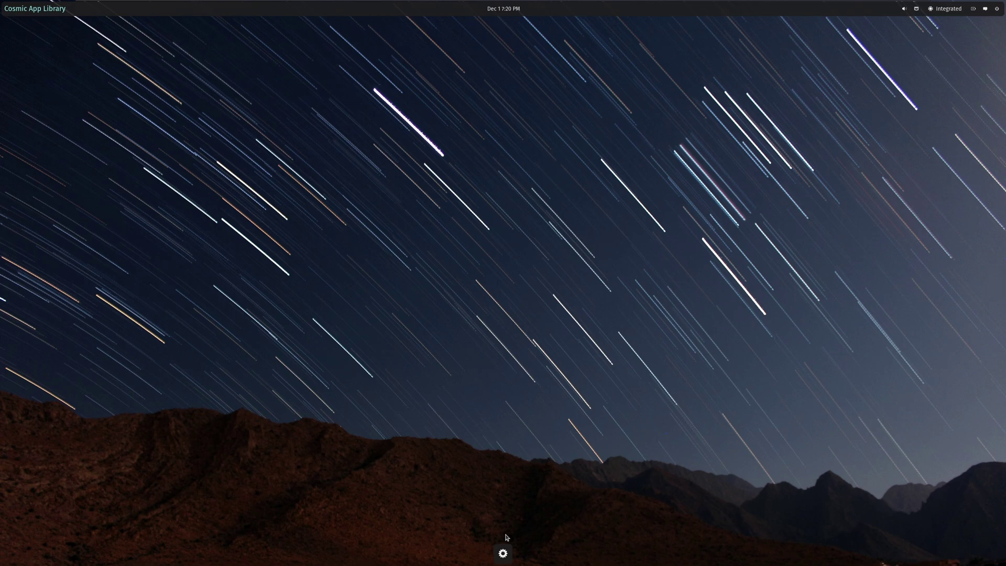
{"action": "key", "text": "super"}
{"action": "type", "text": "fire"}
{"action": "key", "text": "Return"}
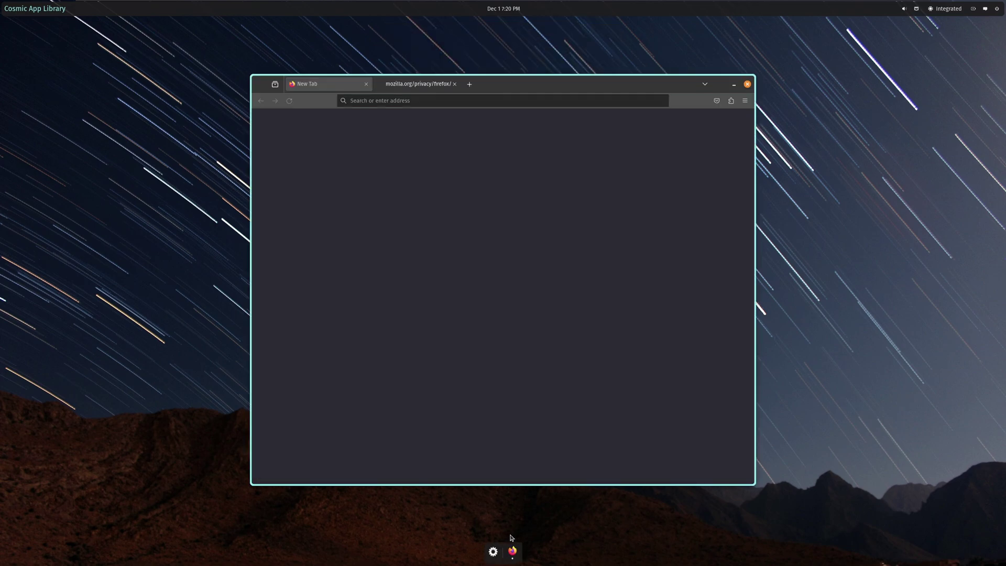
{"action": "right_click", "coordinate": [513, 552]}
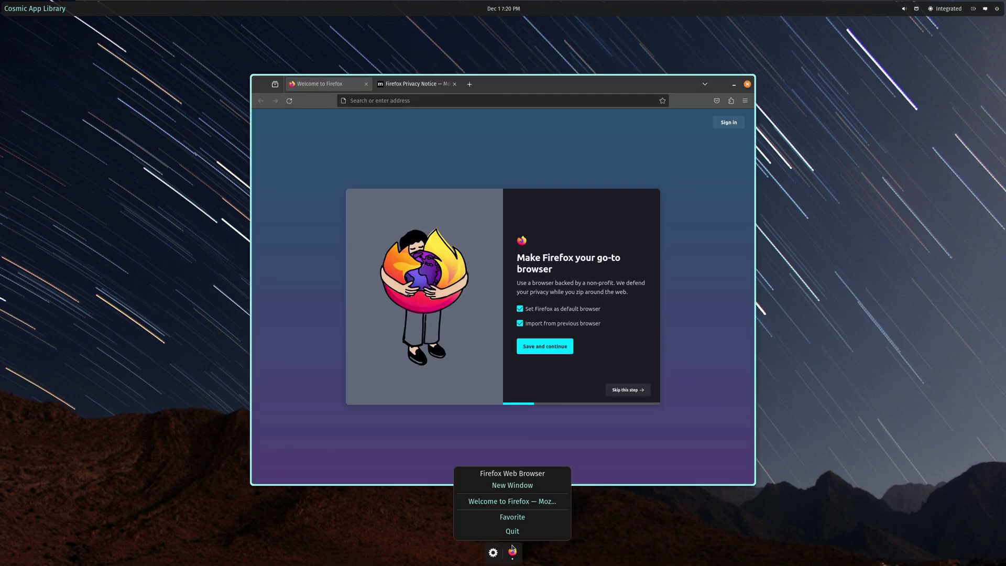
{"action": "left_click", "coordinate": [515, 519]}
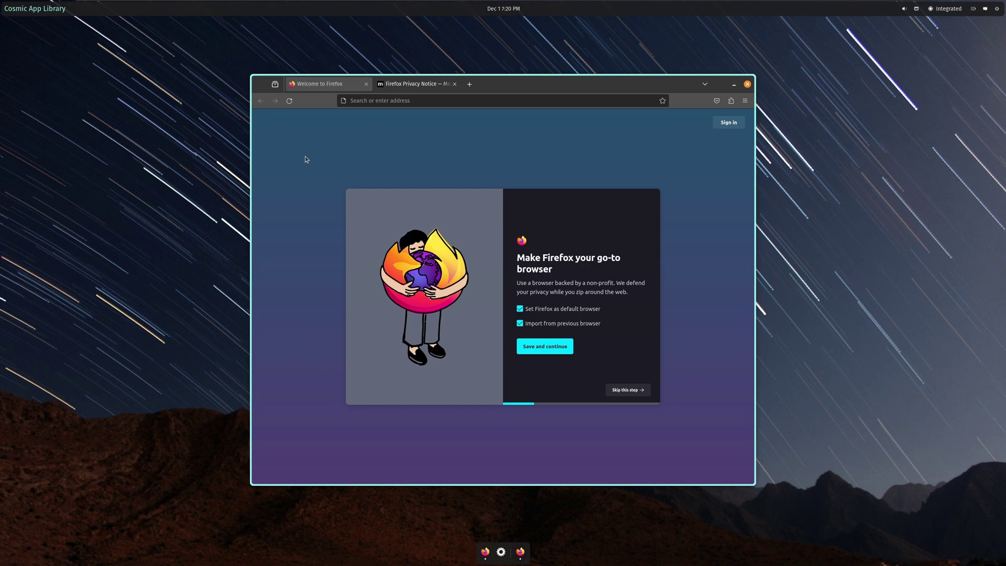
{"action": "key", "text": "super"}
Step: Launch Files from a 'fil' search, pin it to the dock, close it, and move its icon first
{"action": "type", "text": "files"}
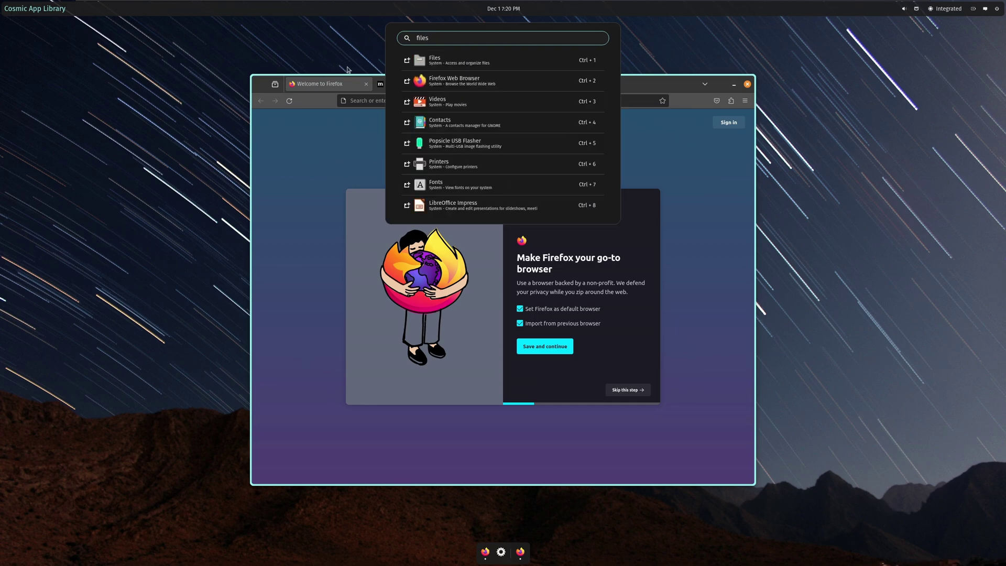
{"action": "left_click", "coordinate": [437, 60]}
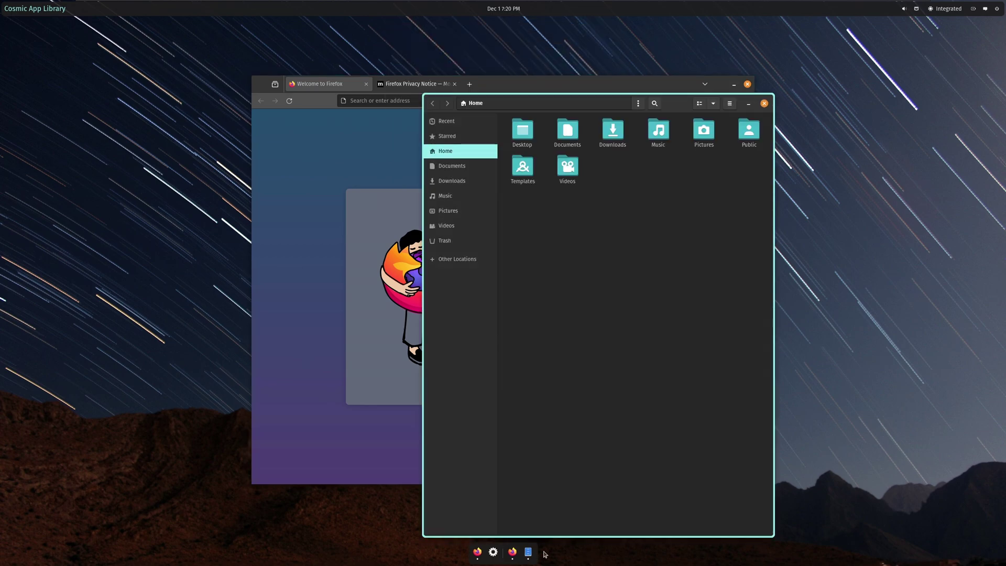
{"action": "right_click", "coordinate": [528, 552]}
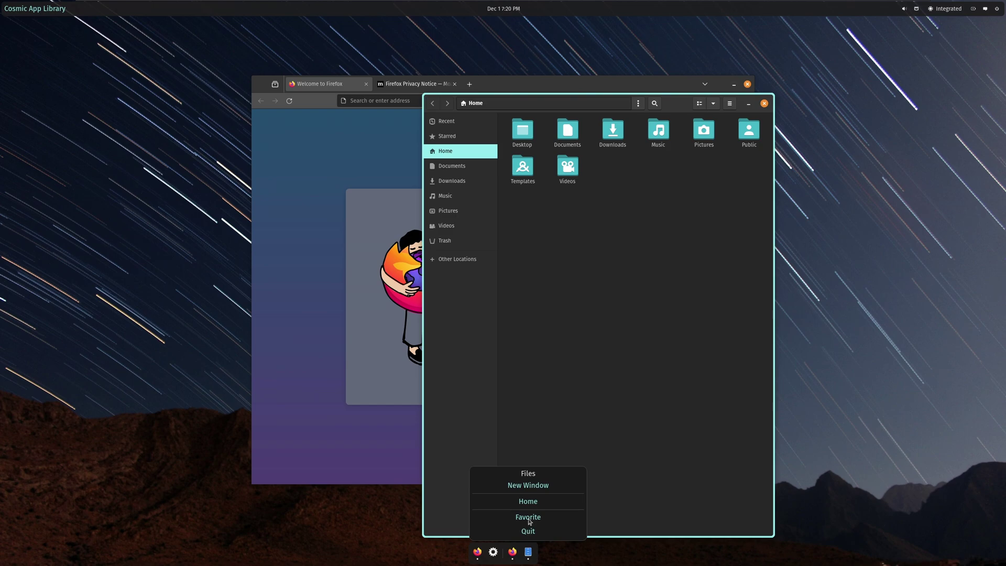
{"action": "left_click", "coordinate": [528, 518]}
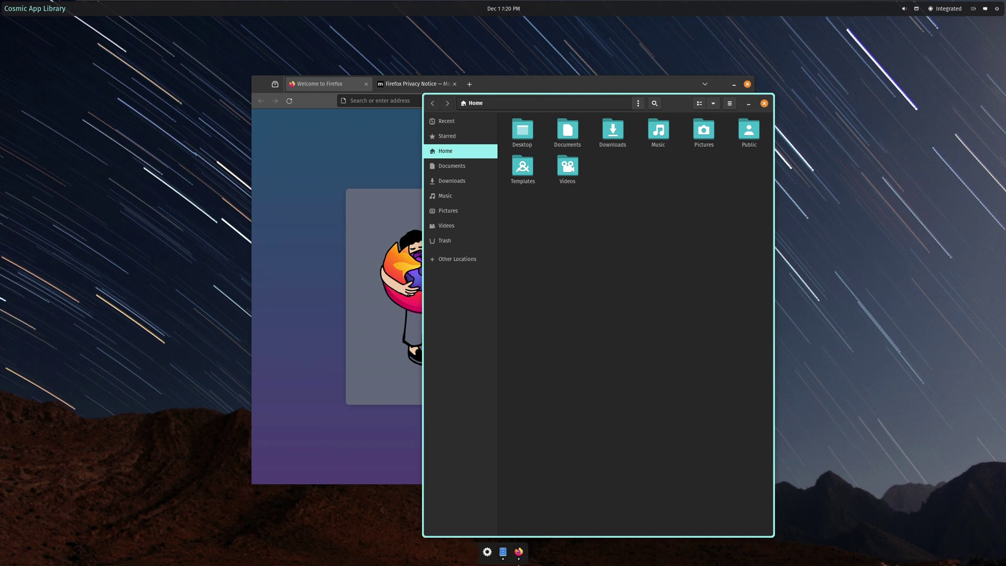
{"action": "left_click", "coordinate": [764, 104]}
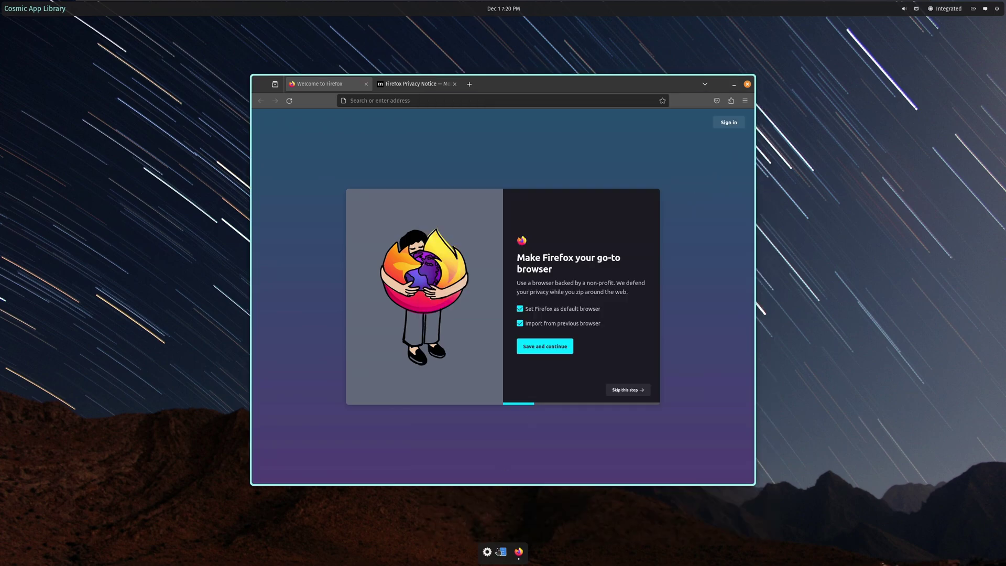
{"action": "left_click_drag", "start_coordinate": [499, 551], "coordinate": [487, 552]}
Step: Close Firefox, relaunch Files from a 'files' search, pin it as a dock favourite, and close it
{"action": "left_click", "coordinate": [747, 84]}
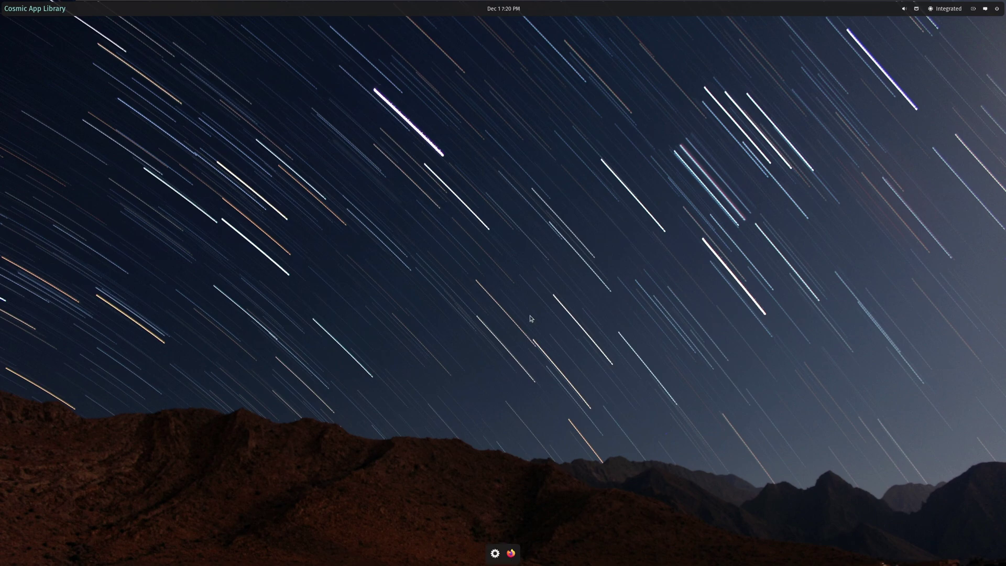
{"action": "key", "text": "super"}
{"action": "type", "text": "files"}
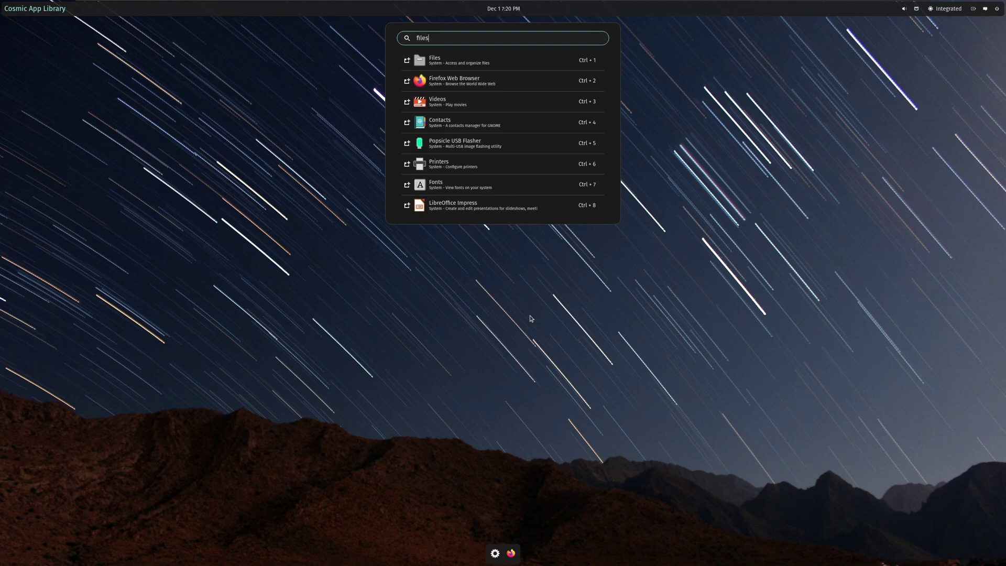
{"action": "left_click", "coordinate": [455, 58]}
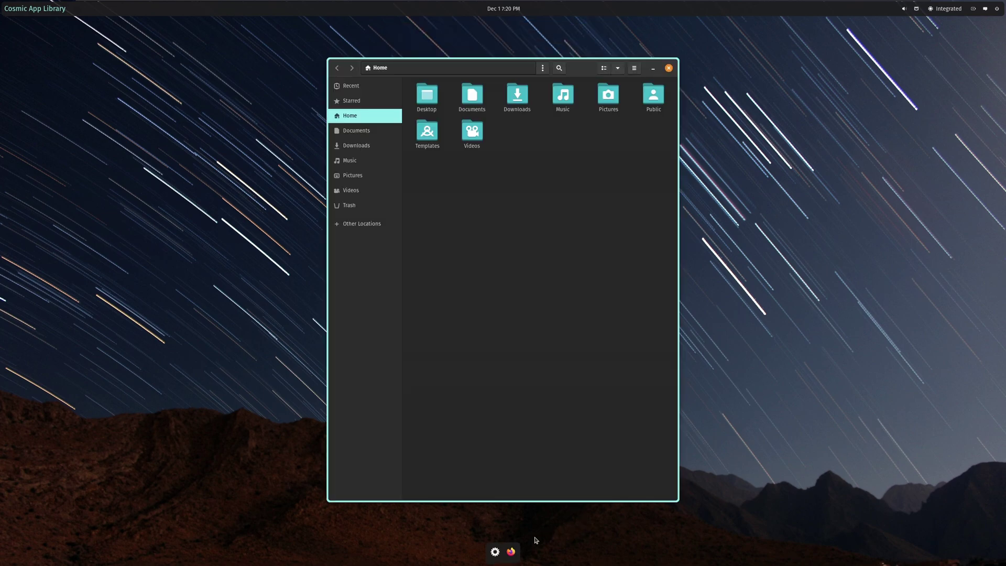
{"action": "right_click", "coordinate": [519, 554]}
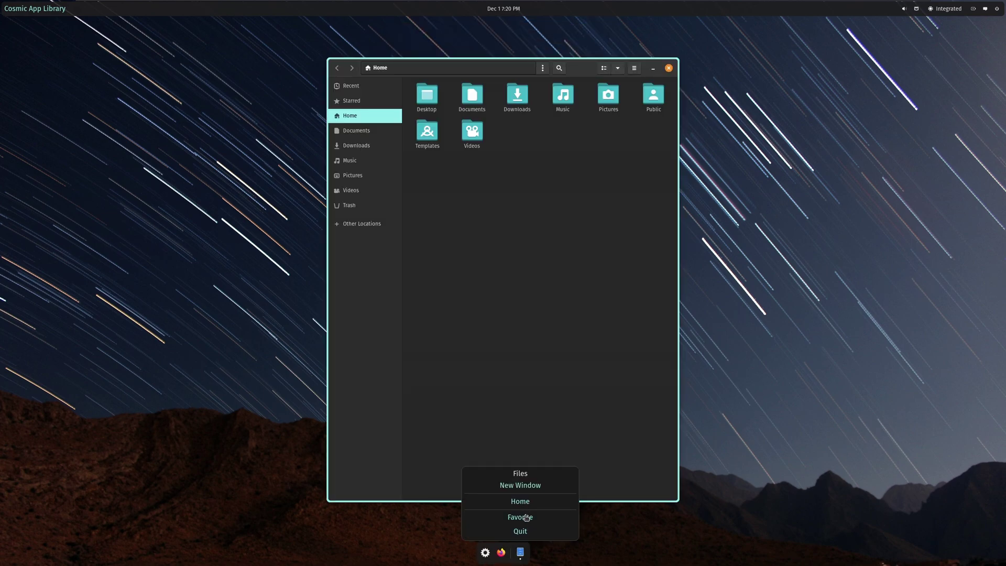
{"action": "left_click", "coordinate": [526, 518]}
{"action": "left_click", "coordinate": [669, 68]}
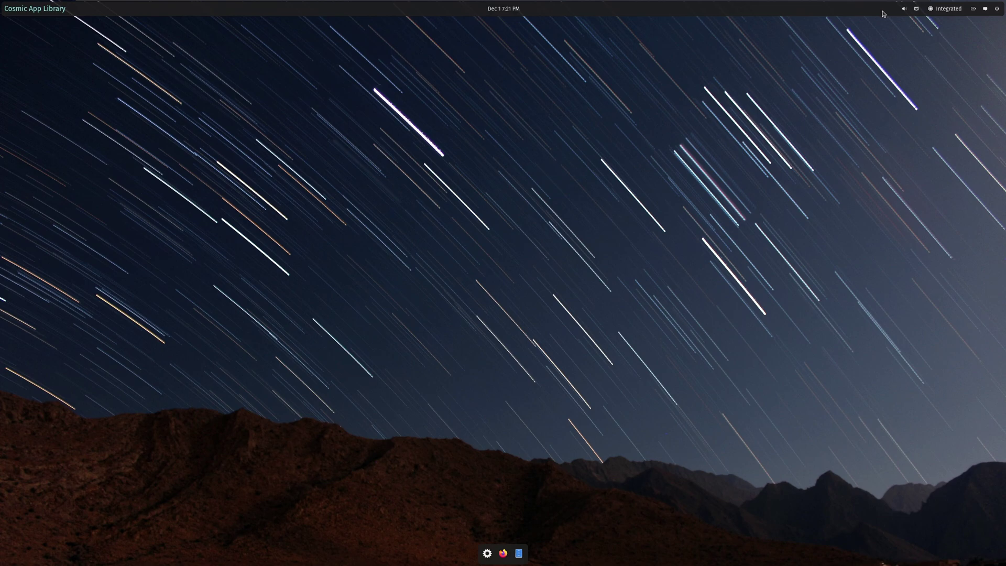
Step: Switch the power profile to High Performance and open Settings from the system menu
{"action": "left_click", "coordinate": [971, 9]}
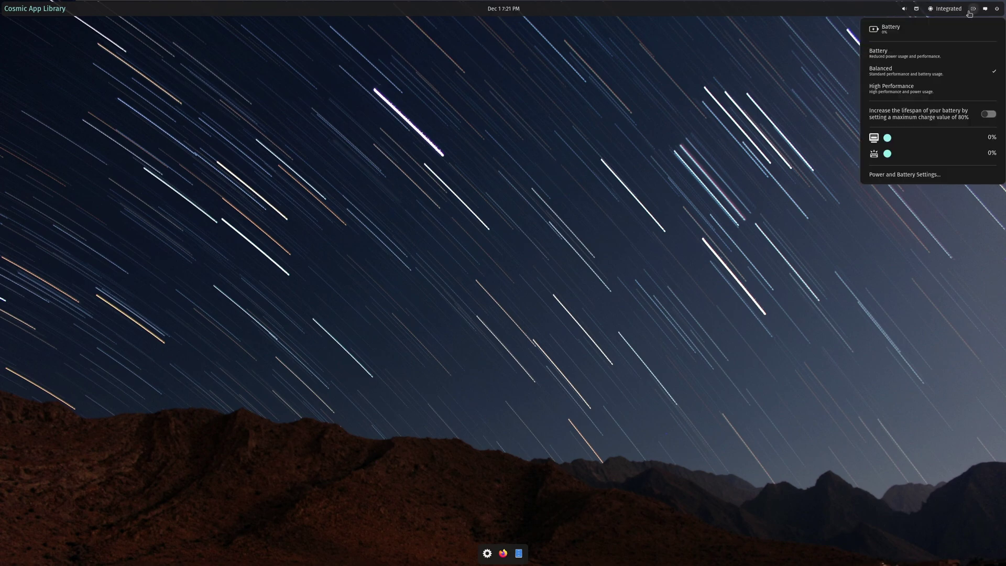
{"action": "left_click", "coordinate": [933, 92]}
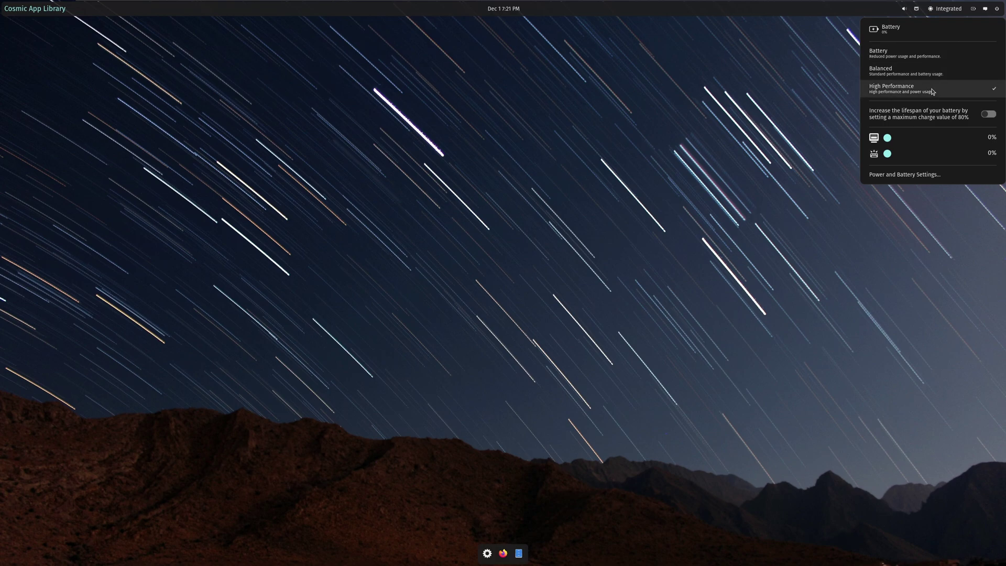
{"action": "left_click", "coordinate": [682, 153]}
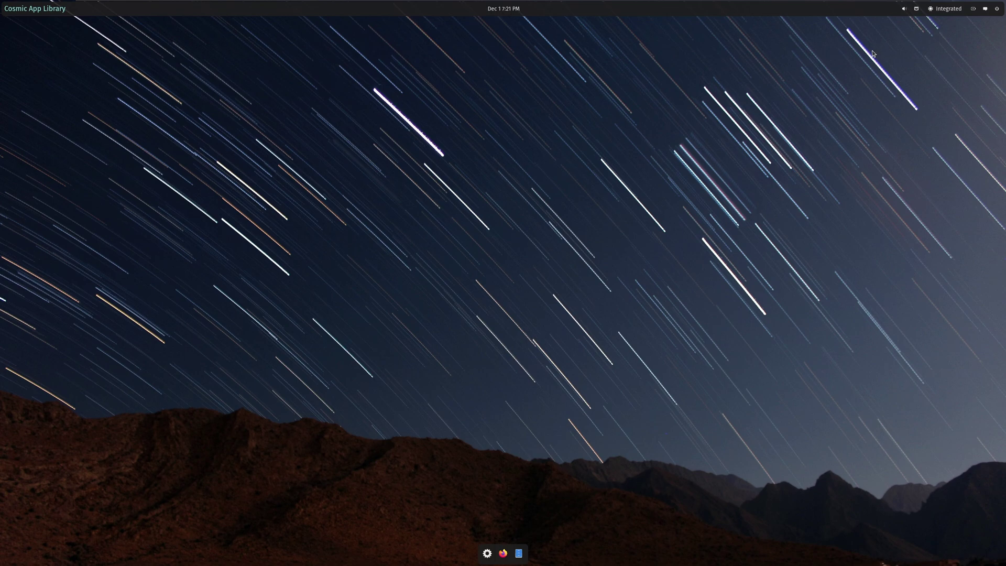
{"action": "left_click", "coordinate": [996, 9]}
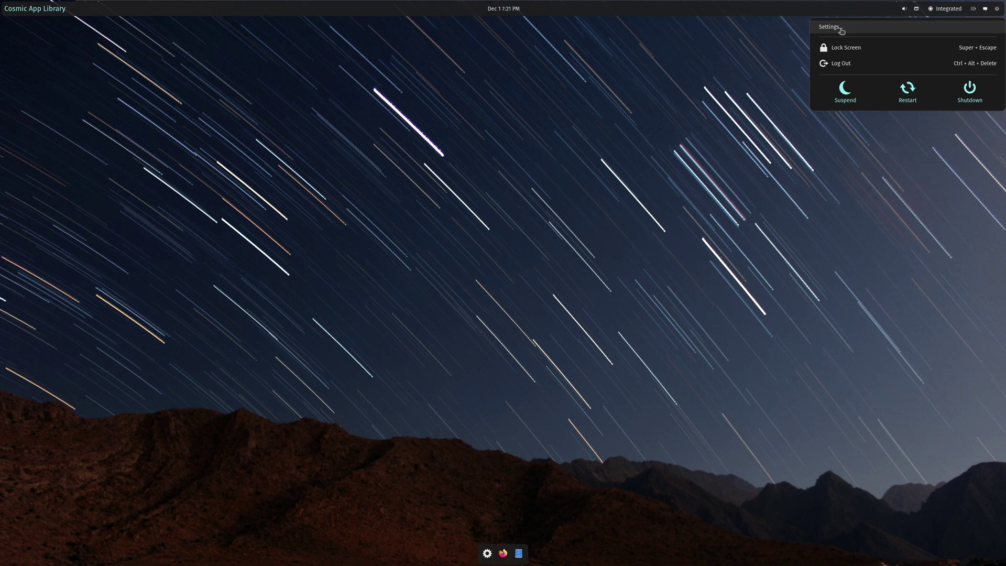
{"action": "left_click", "coordinate": [841, 28]}
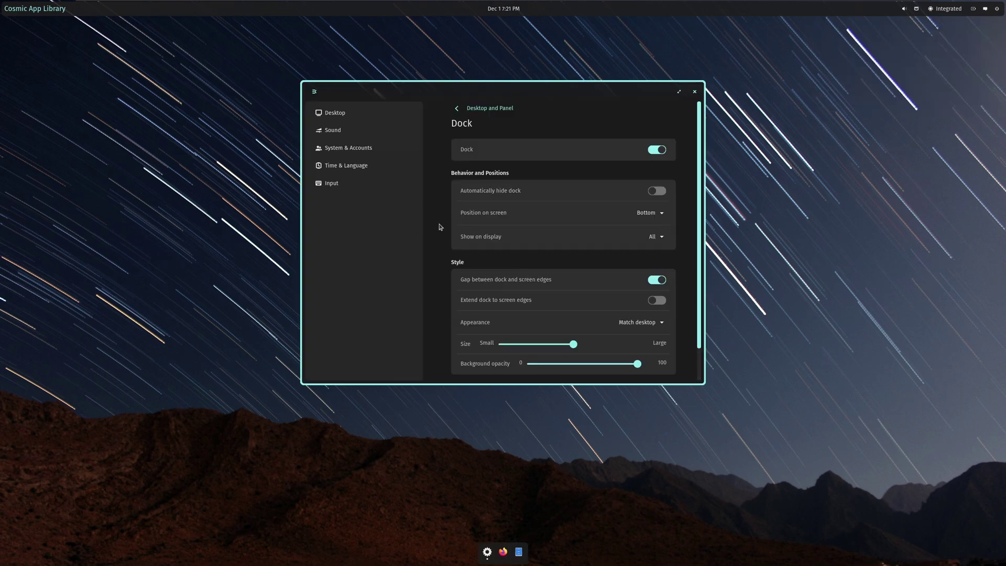
Step: Browse the Sound page and the Users, About and Firmware pages under System & Accounts
{"action": "left_click", "coordinate": [336, 130]}
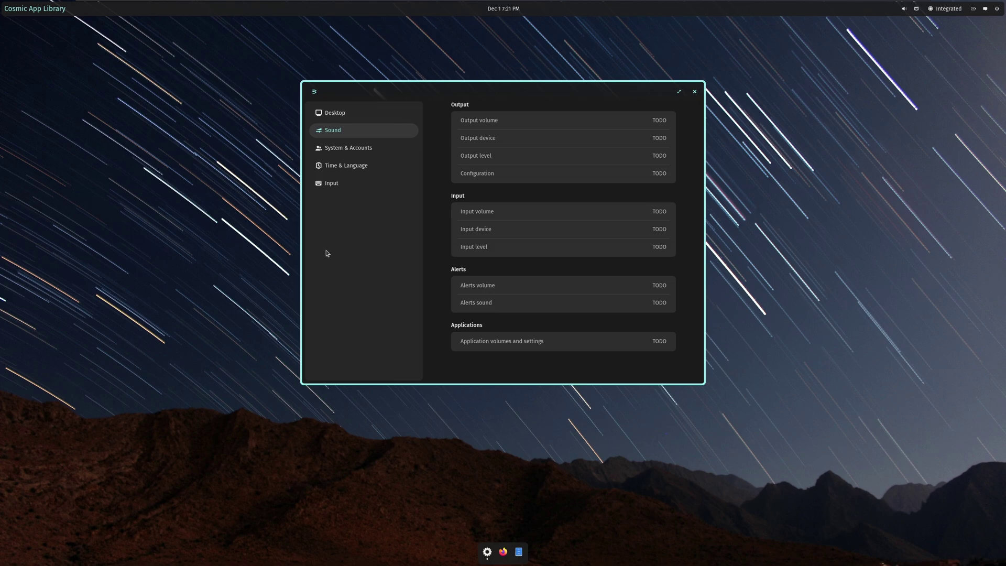
{"action": "left_click", "coordinate": [340, 148]}
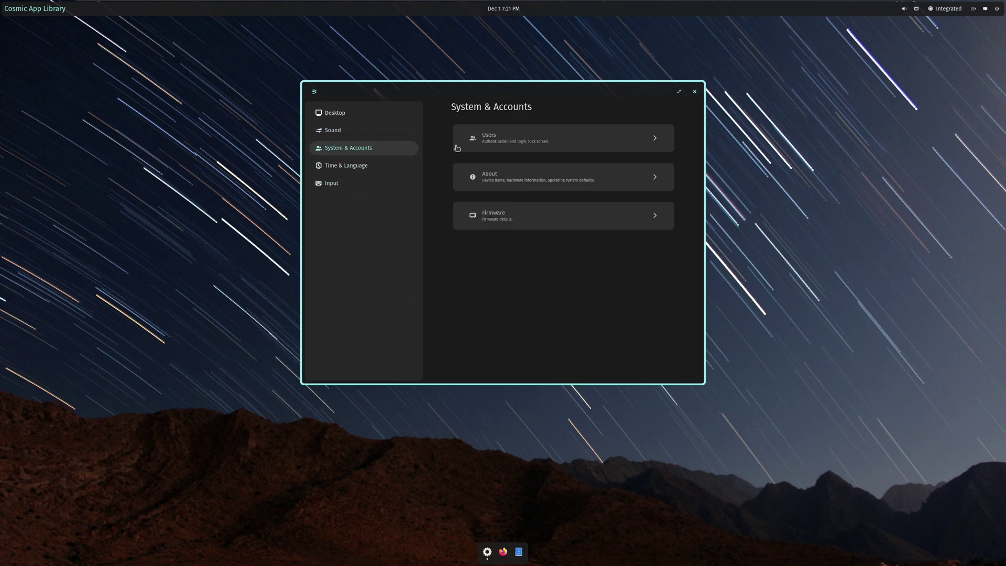
{"action": "left_click", "coordinate": [495, 134]}
{"action": "left_click", "coordinate": [457, 109]}
{"action": "left_click", "coordinate": [492, 193]}
{"action": "scroll", "coordinate": [540, 265], "scroll_direction": "down", "scroll_amount": 3}
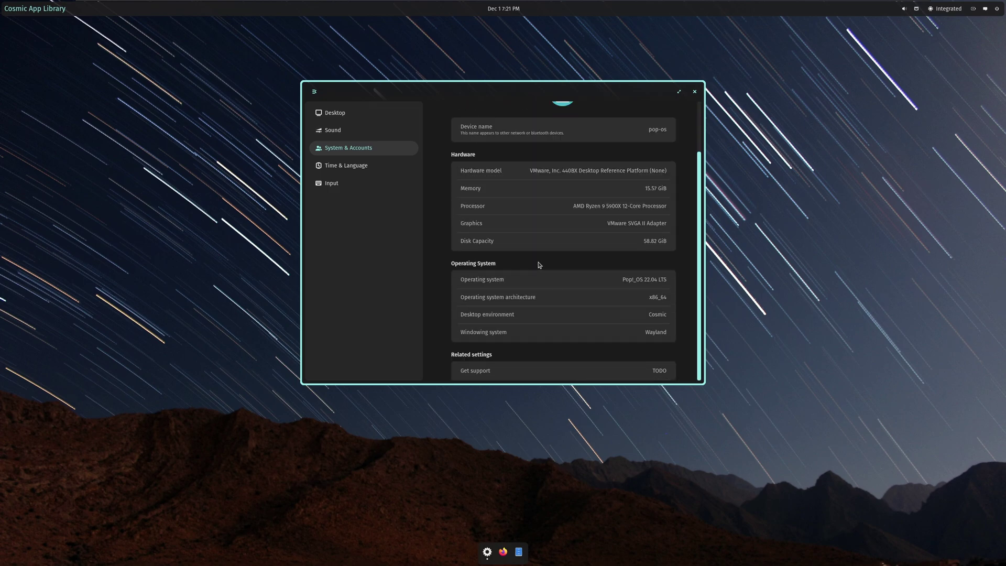
{"action": "scroll", "coordinate": [539, 266], "scroll_direction": "up", "scroll_amount": 3}
{"action": "scroll", "coordinate": [540, 265], "scroll_direction": "down", "scroll_amount": 3}
{"action": "scroll", "coordinate": [561, 260], "scroll_direction": "up", "scroll_amount": 3}
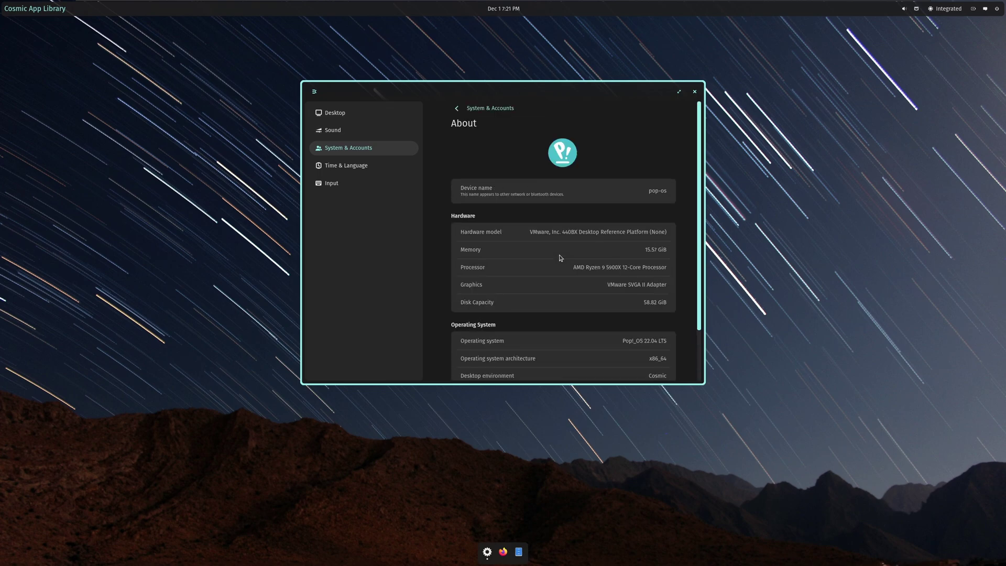
{"action": "left_click", "coordinate": [456, 110]}
{"action": "left_click", "coordinate": [472, 219]}
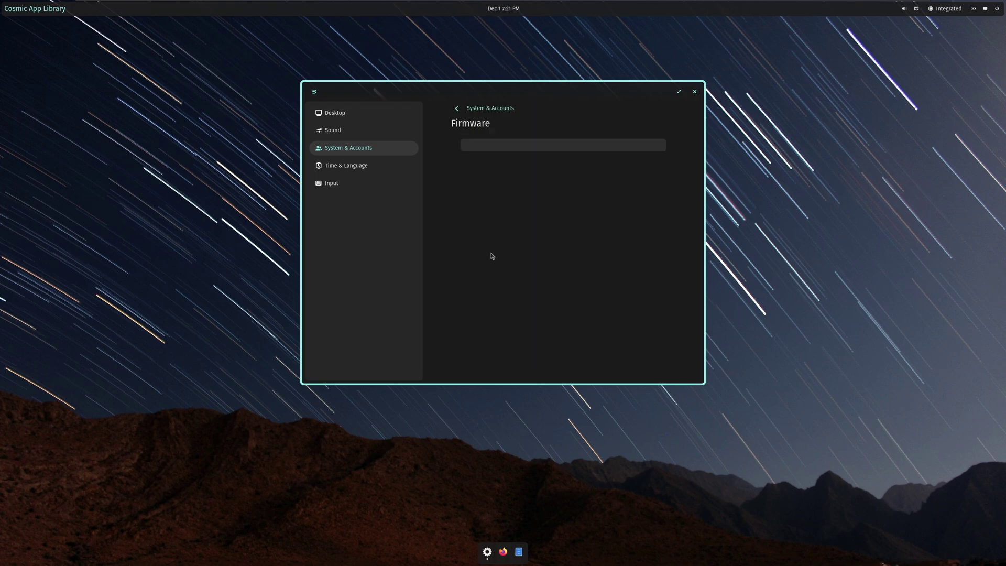
{"action": "left_click", "coordinate": [456, 108]}
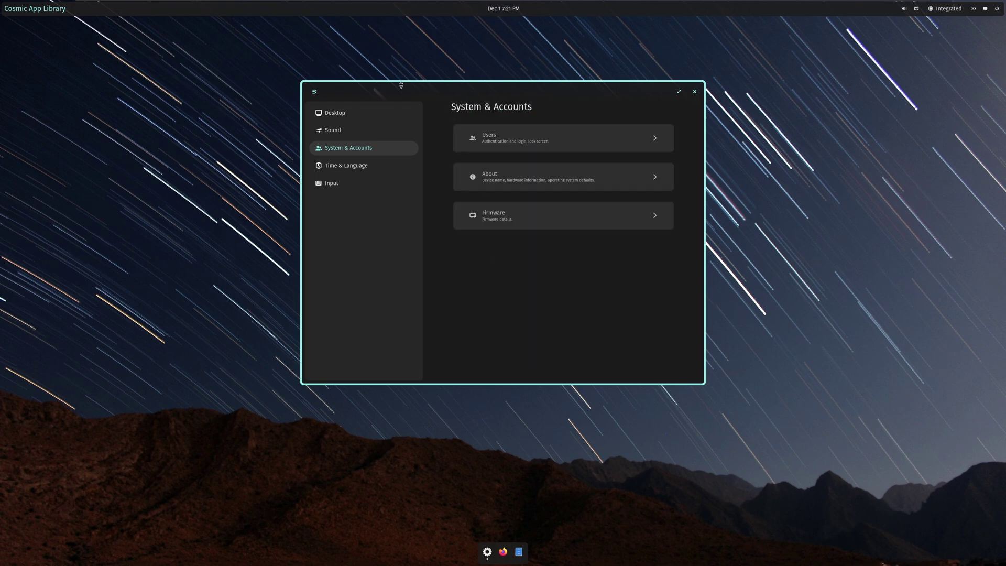
Step: Search the launcher for 'firmware', then dismiss it without opening anything
{"action": "key", "text": "super"}
{"action": "type", "text": "fire"}
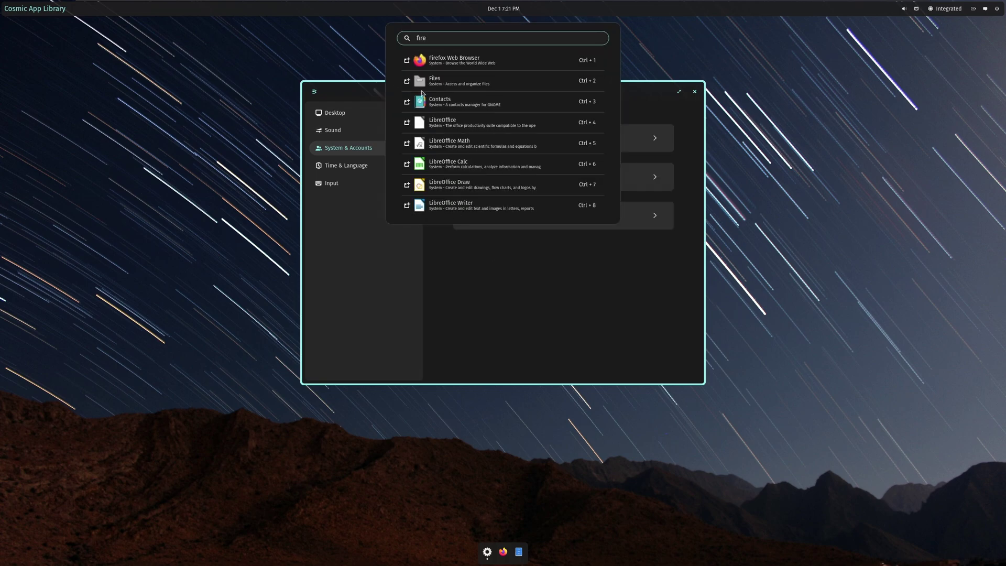
{"action": "key", "text": "BackSpace"}
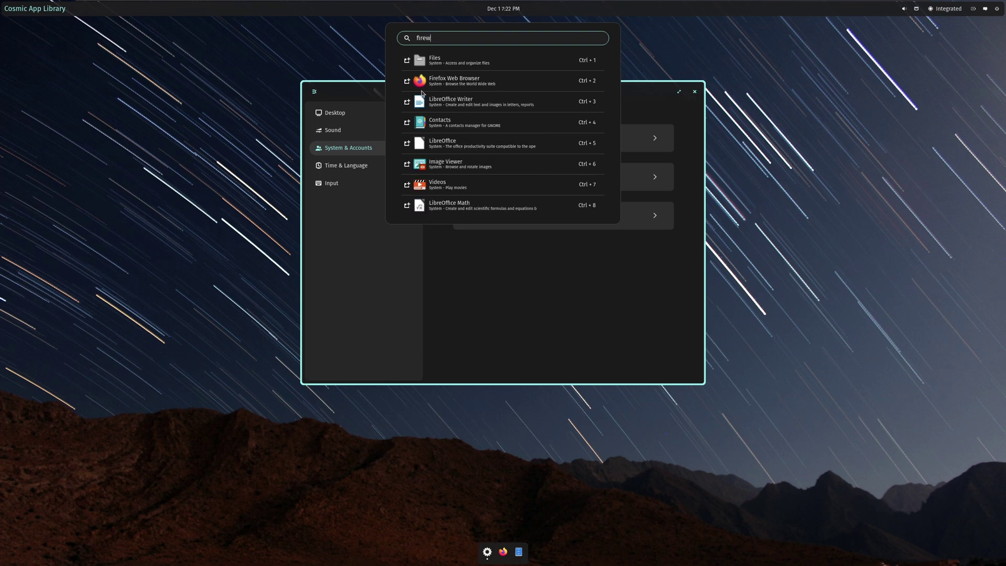
{"action": "type", "text": "mware"}
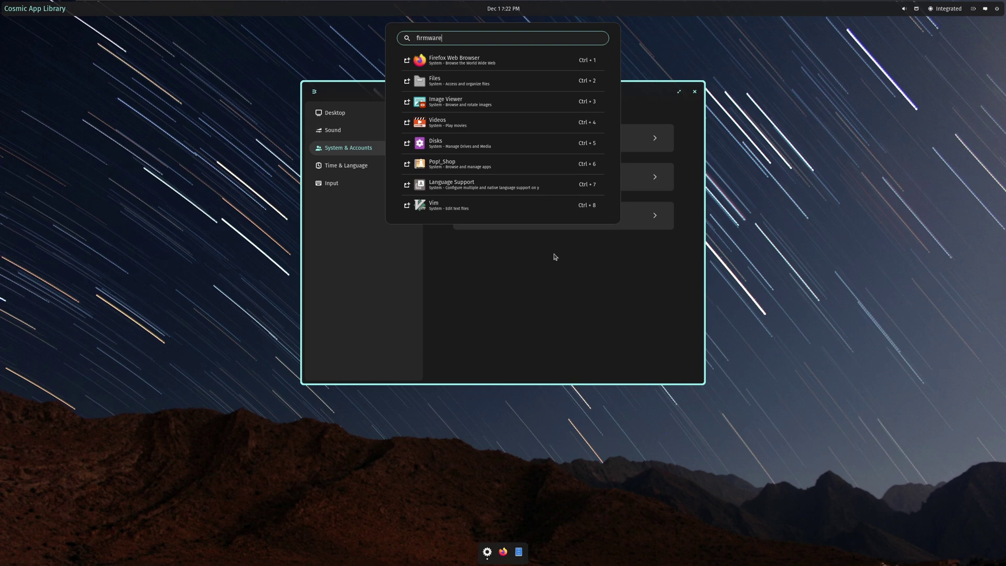
{"action": "key", "text": "Escape"}
Step: Turn off mouse acceleration in Input > Mouse, then return to the Desktop page
{"action": "left_click", "coordinate": [337, 186]}
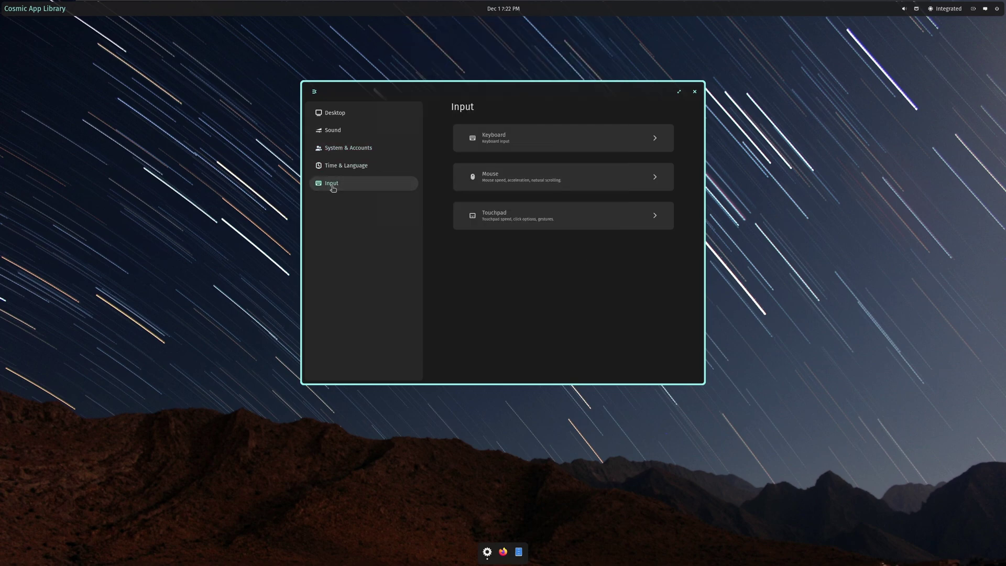
{"action": "left_click", "coordinate": [513, 211]}
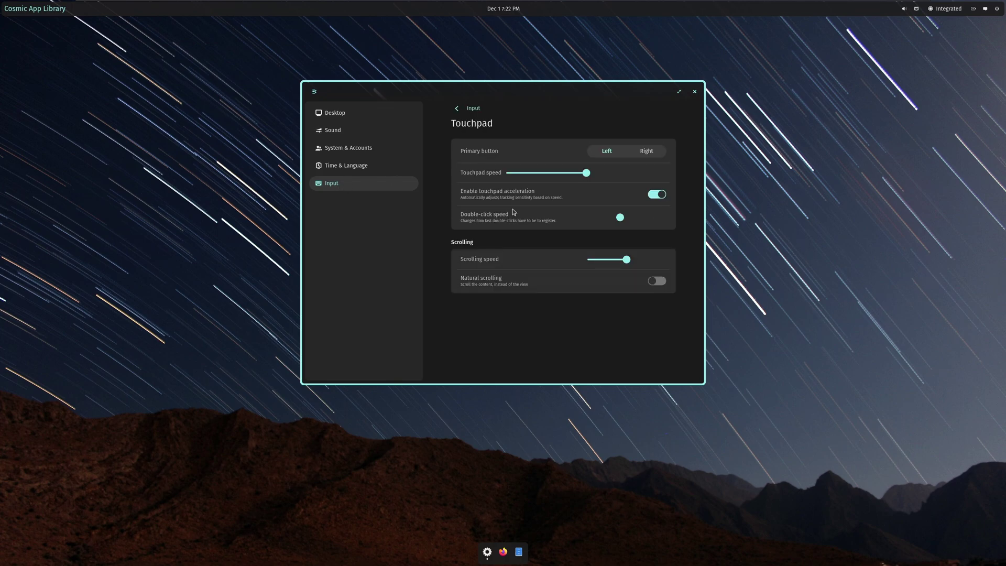
{"action": "left_click", "coordinate": [464, 108]}
{"action": "left_click", "coordinate": [498, 184]}
{"action": "left_click", "coordinate": [655, 197]}
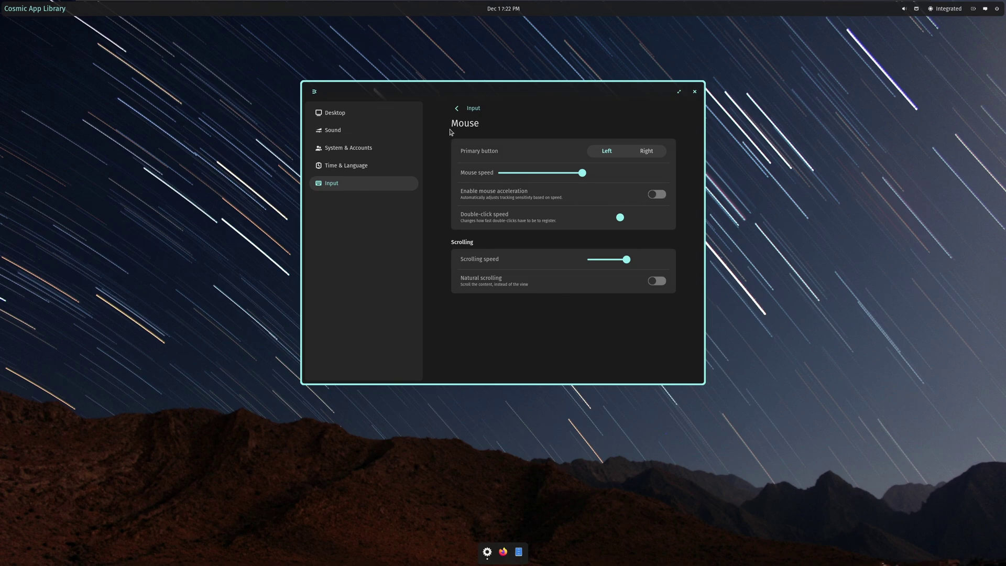
{"action": "left_click", "coordinate": [464, 110]}
{"action": "left_click", "coordinate": [488, 149]}
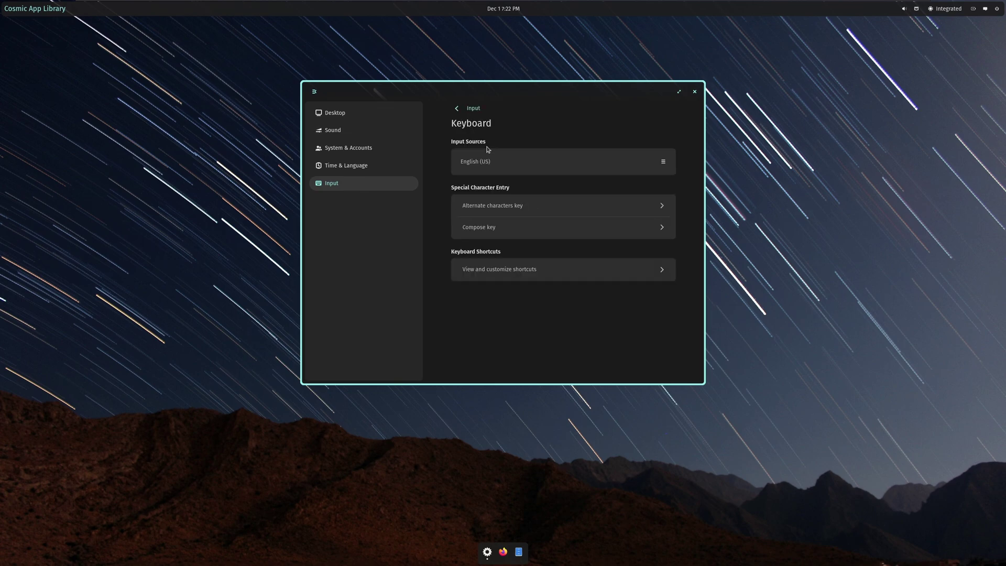
{"action": "left_click", "coordinate": [347, 114]}
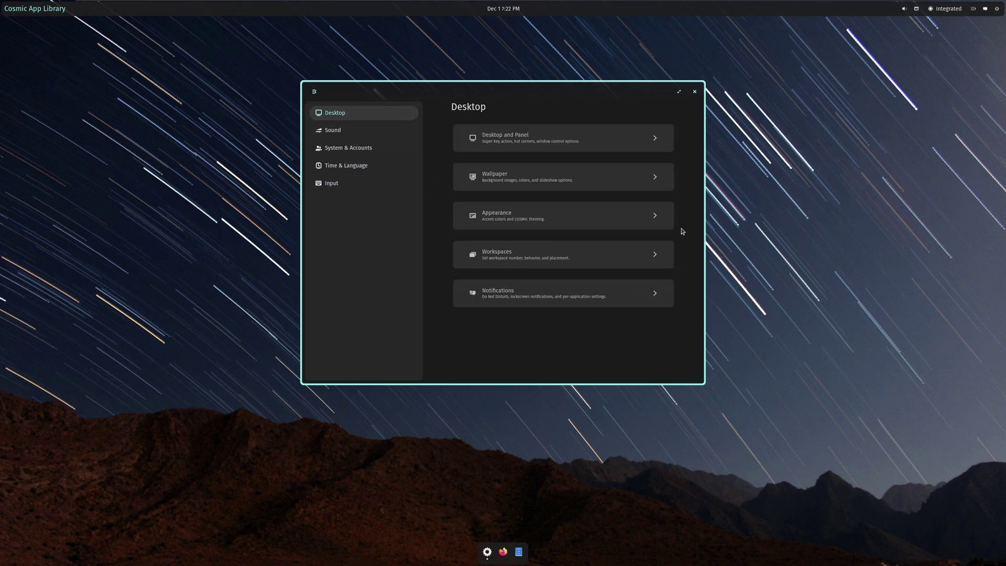
Step: After a detour through Notifications, open Desktop and Panel > Panel > Configure panel applets
{"action": "left_click", "coordinate": [549, 294]}
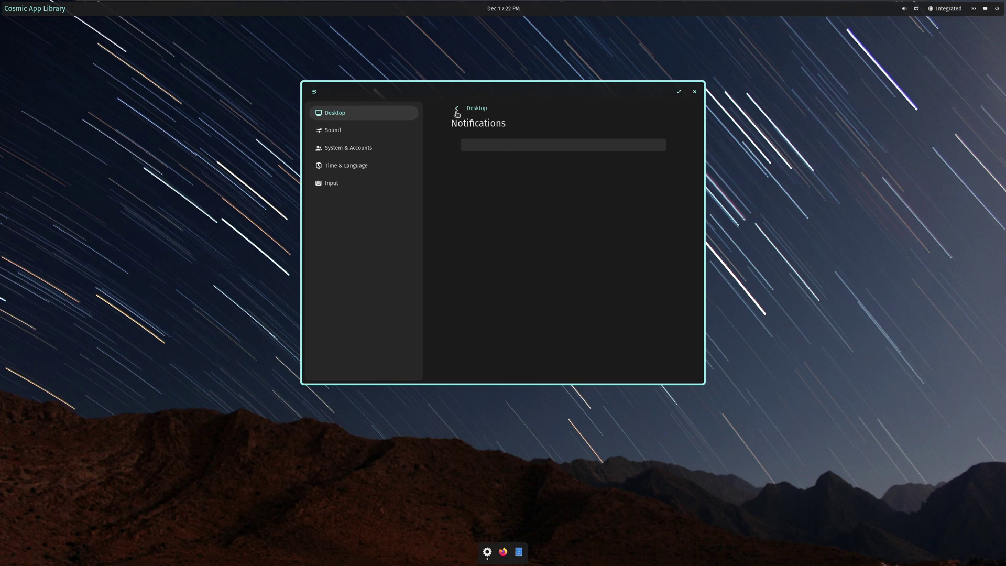
{"action": "left_click", "coordinate": [457, 111]}
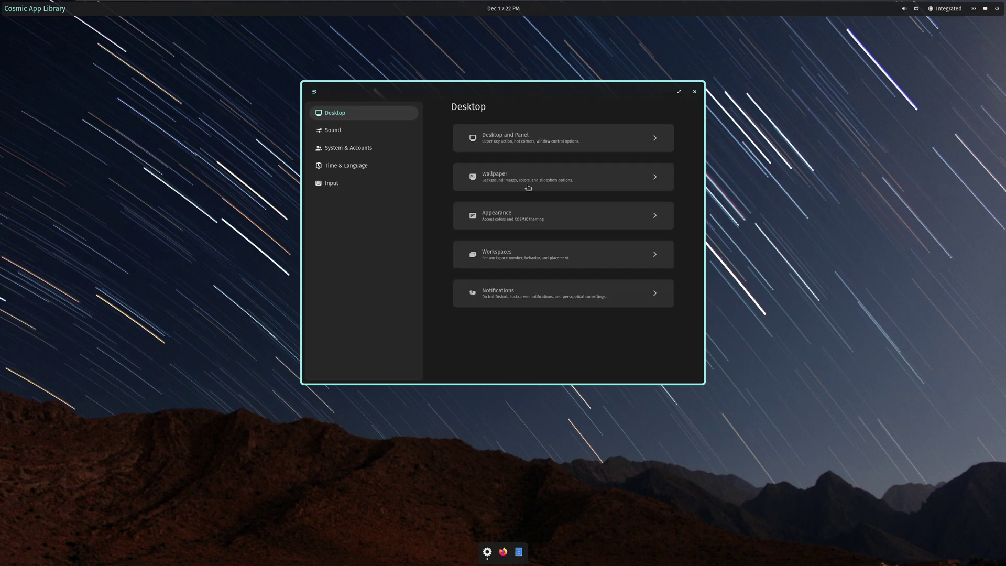
{"action": "left_click", "coordinate": [523, 152]}
{"action": "left_click", "coordinate": [544, 295]}
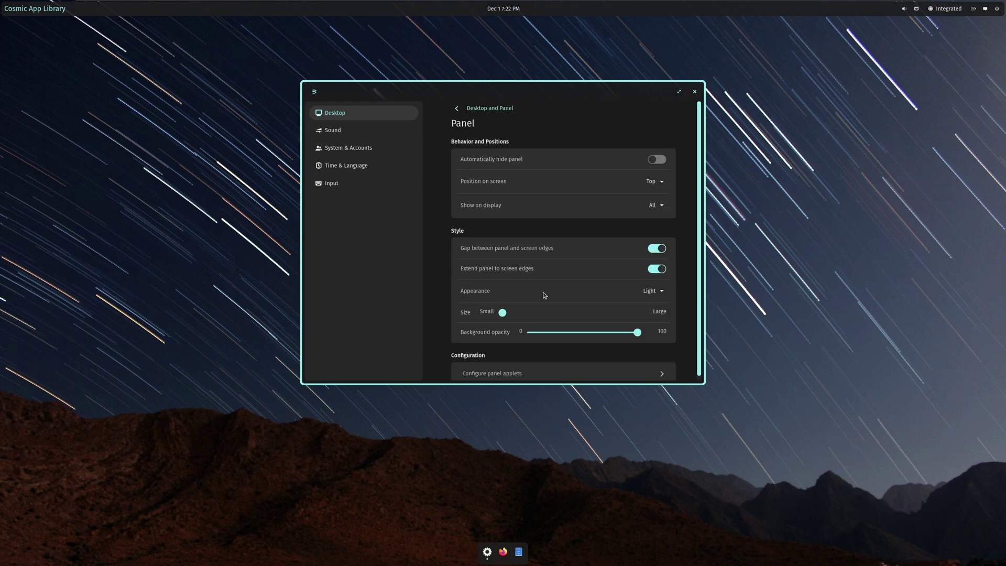
{"action": "scroll", "coordinate": [510, 239], "scroll_direction": "down", "scroll_amount": 1}
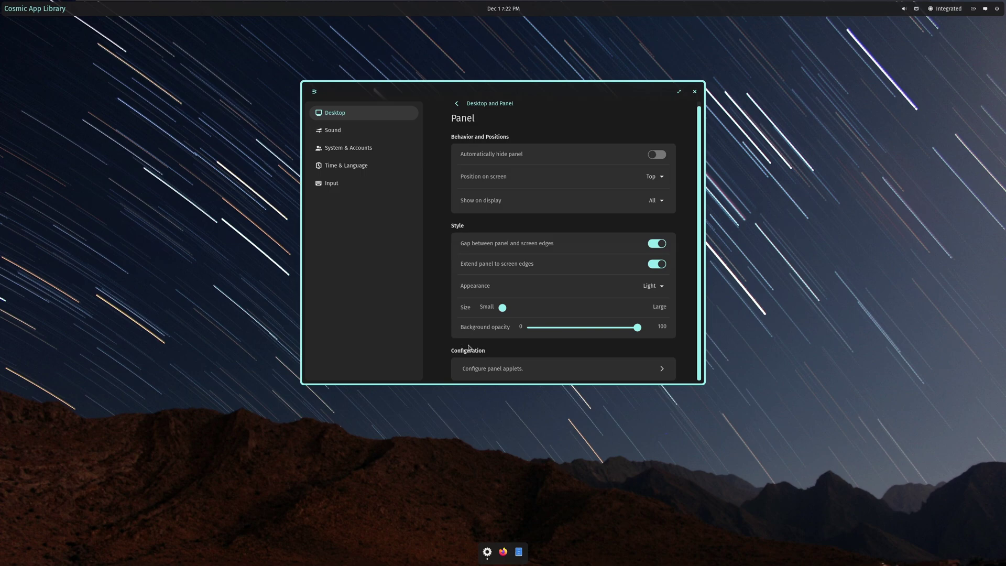
{"action": "left_click", "coordinate": [502, 367]}
{"action": "scroll", "coordinate": [604, 303], "scroll_direction": "down", "scroll_amount": 1}
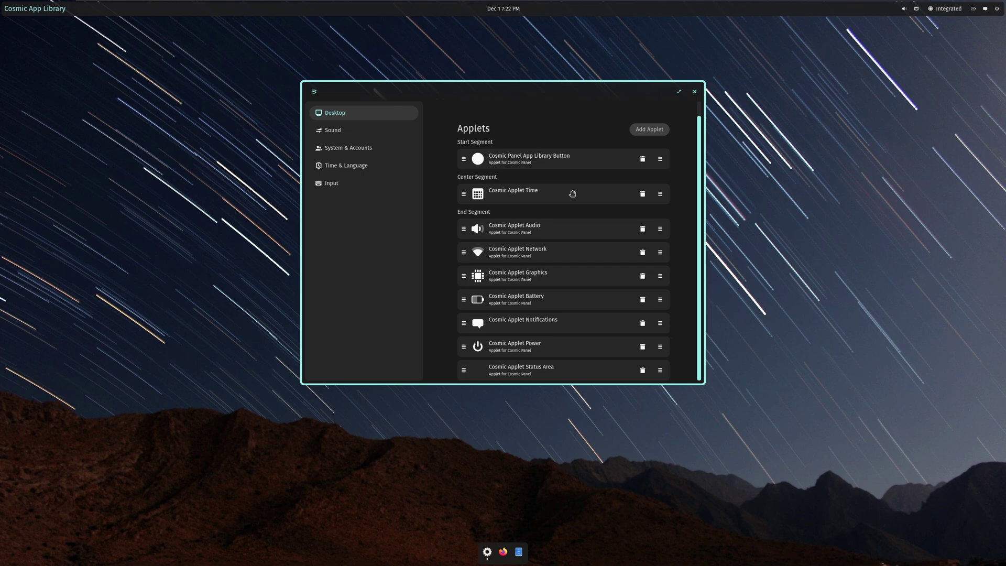
Step: Drag the Time applet out of the center segment into the end segment
{"action": "left_click_drag", "start_coordinate": [464, 194], "coordinate": [461, 361]}
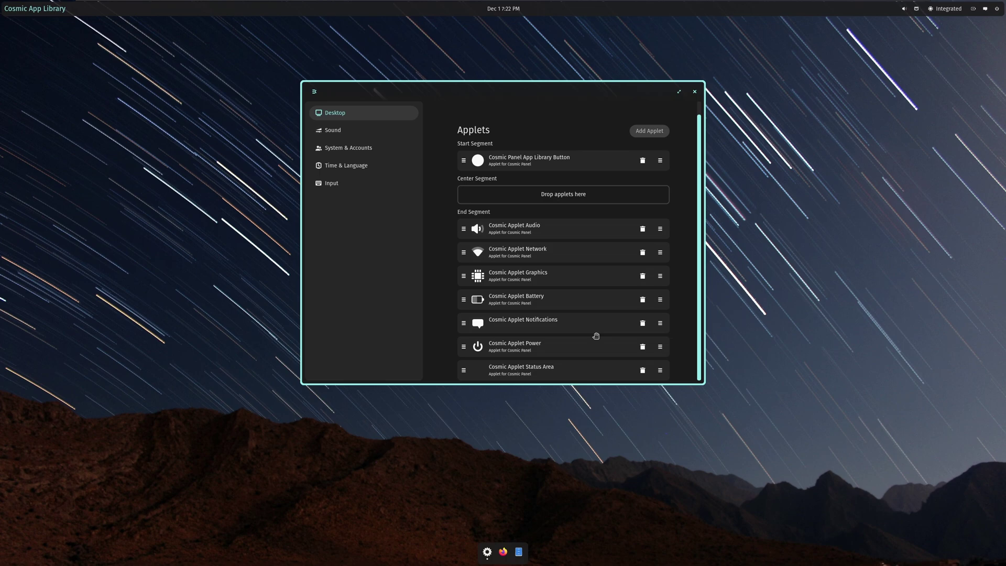
{"action": "scroll", "coordinate": [545, 352], "scroll_direction": "up", "scroll_amount": 1}
{"action": "scroll", "coordinate": [547, 353], "scroll_direction": "down", "scroll_amount": 1}
{"action": "scroll", "coordinate": [554, 345], "scroll_direction": "up", "scroll_amount": 1}
{"action": "scroll", "coordinate": [555, 344], "scroll_direction": "down", "scroll_amount": 1}
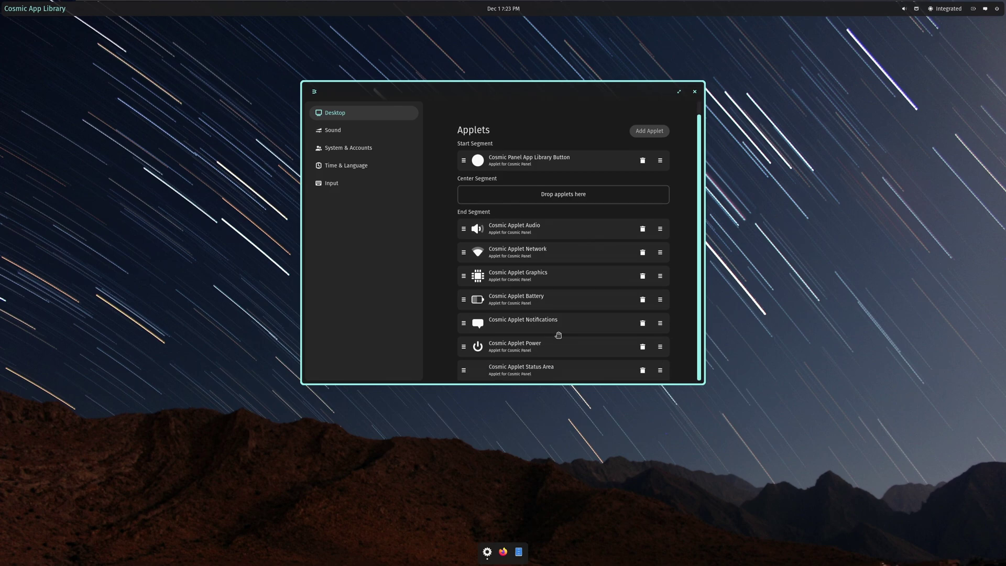
Step: Add Cosmic Applet Time and position it below Notifications in the end segment
{"action": "left_click", "coordinate": [652, 131]}
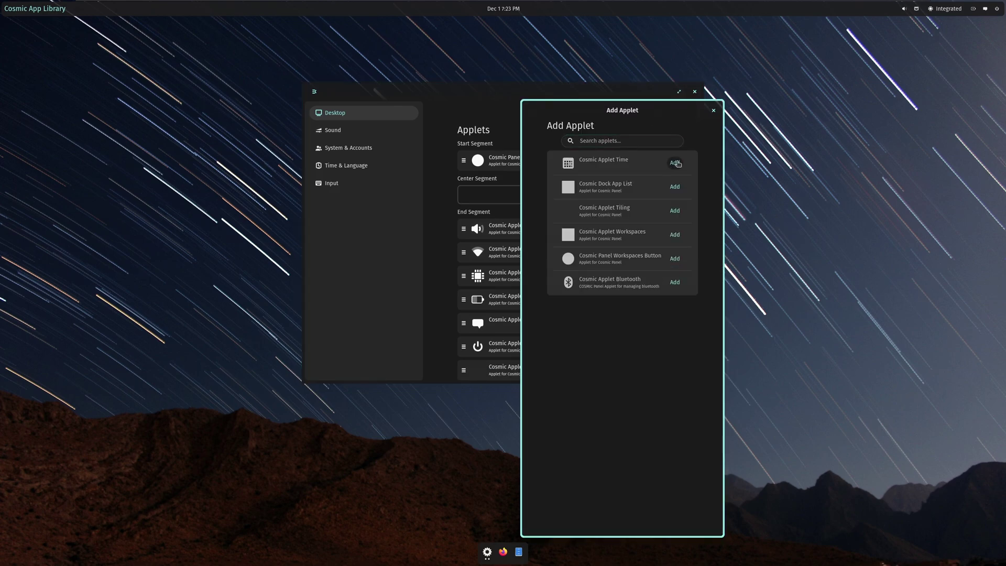
{"action": "left_click", "coordinate": [674, 163]}
{"action": "left_click_drag", "start_coordinate": [464, 184], "coordinate": [464, 234]}
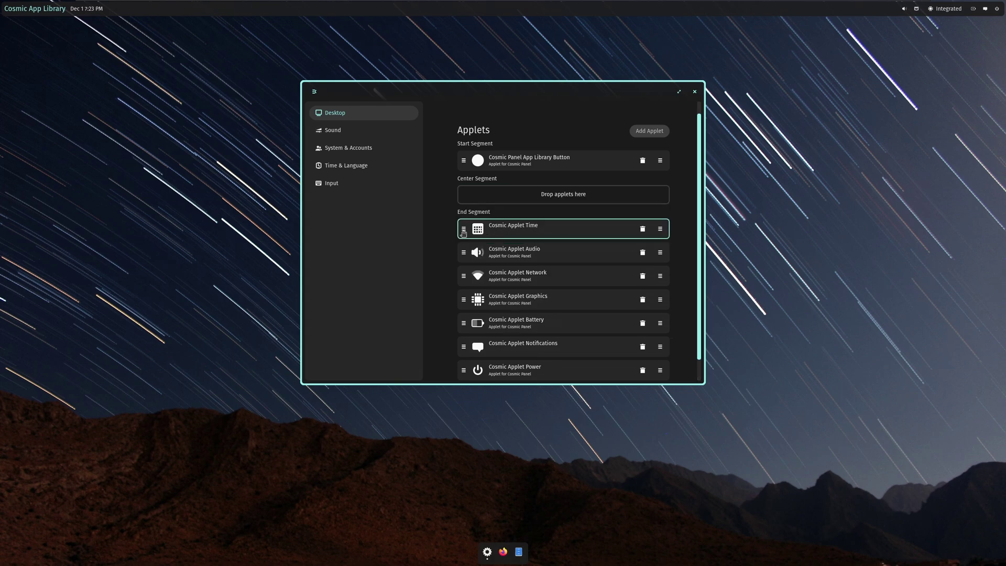
{"action": "left_click_drag", "start_coordinate": [520, 210], "coordinate": [493, 365]}
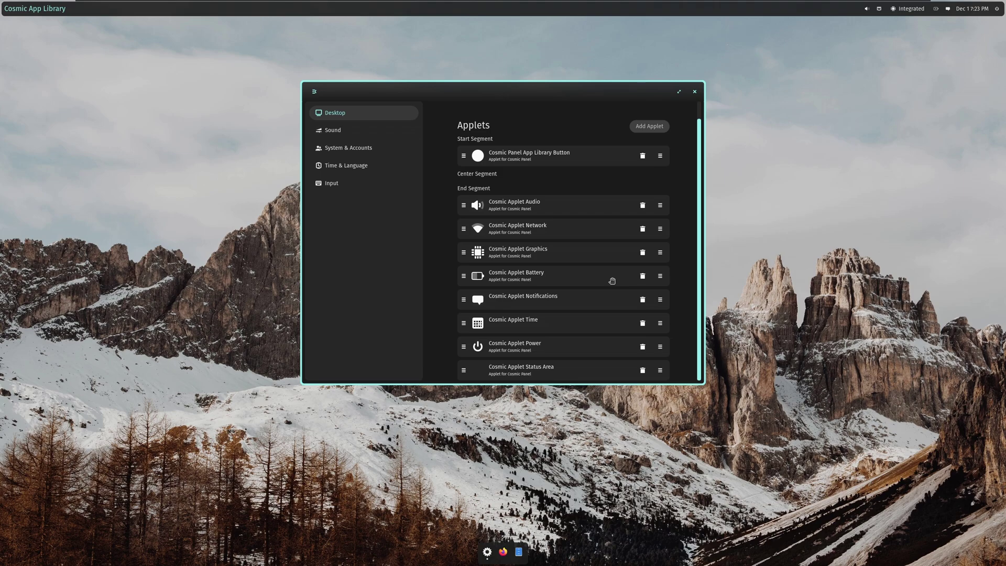
Step: Delete the Graphics and Battery applets, then add the Workspaces Button to the center segment
{"action": "left_click", "coordinate": [642, 252]}
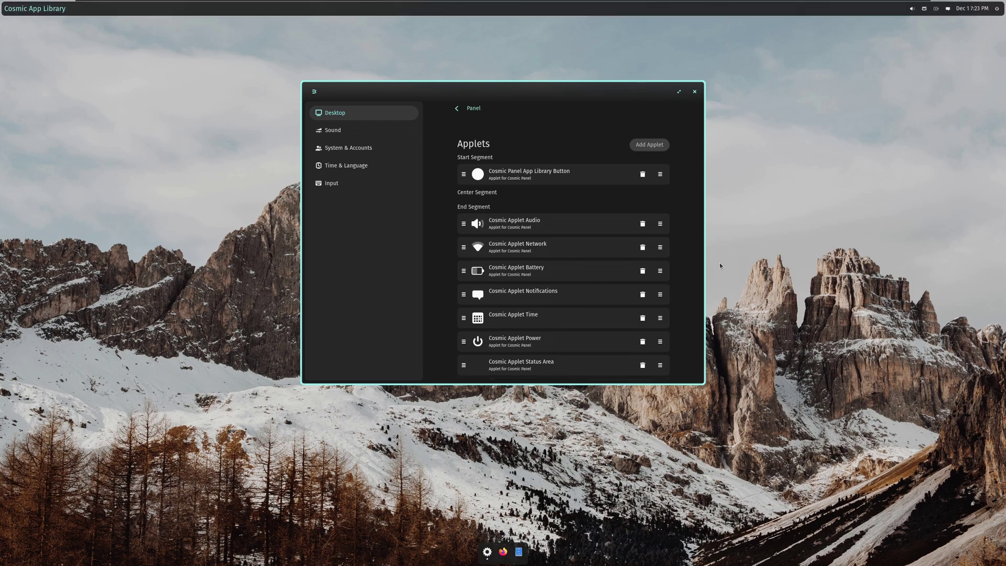
{"action": "left_click", "coordinate": [643, 271]}
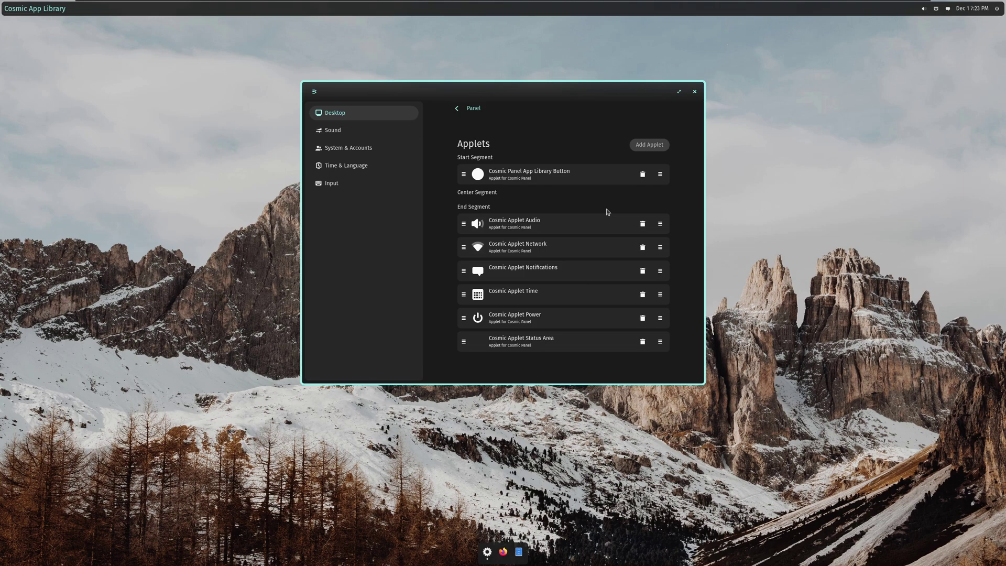
{"action": "left_click", "coordinate": [640, 148]}
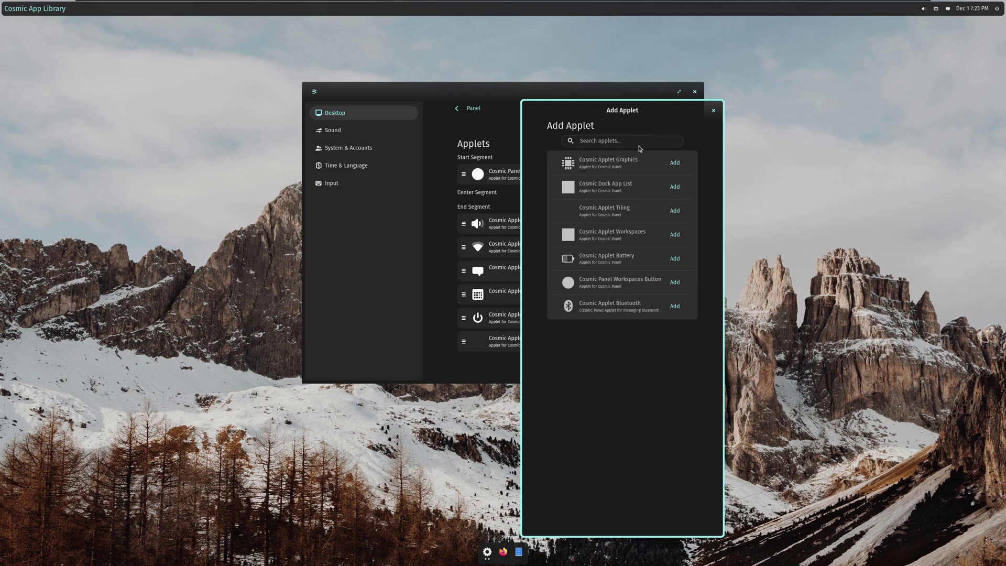
{"action": "left_click", "coordinate": [675, 282]}
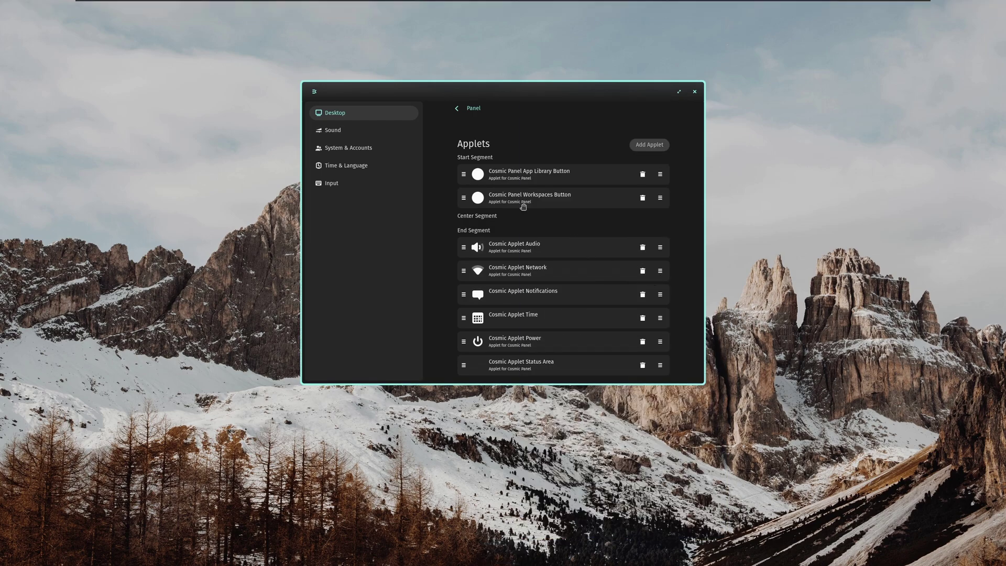
{"action": "left_click_drag", "start_coordinate": [478, 202], "coordinate": [478, 212]}
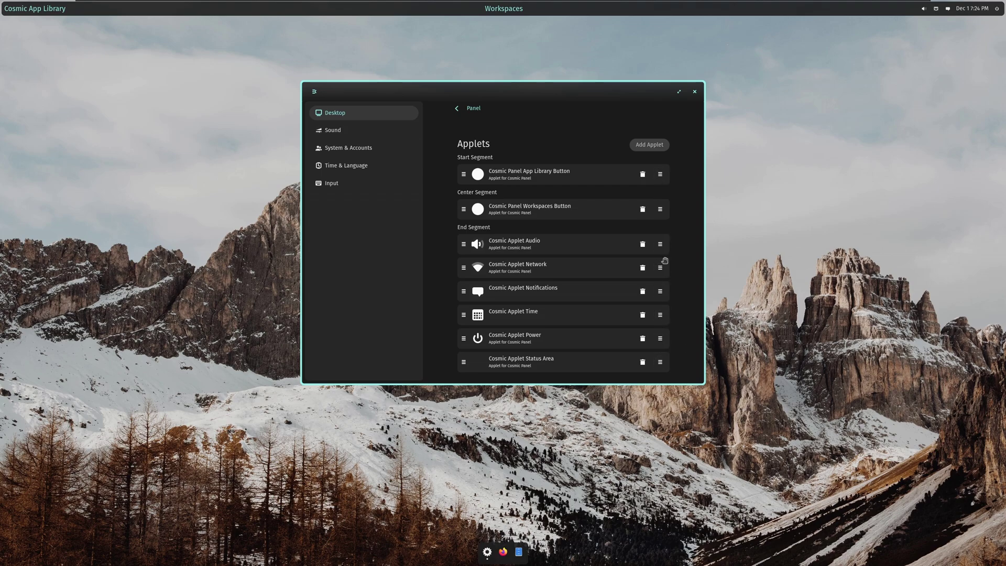
Step: Return to the main Panel settings and keep the panel appearance on Light
{"action": "left_click", "coordinate": [457, 109]}
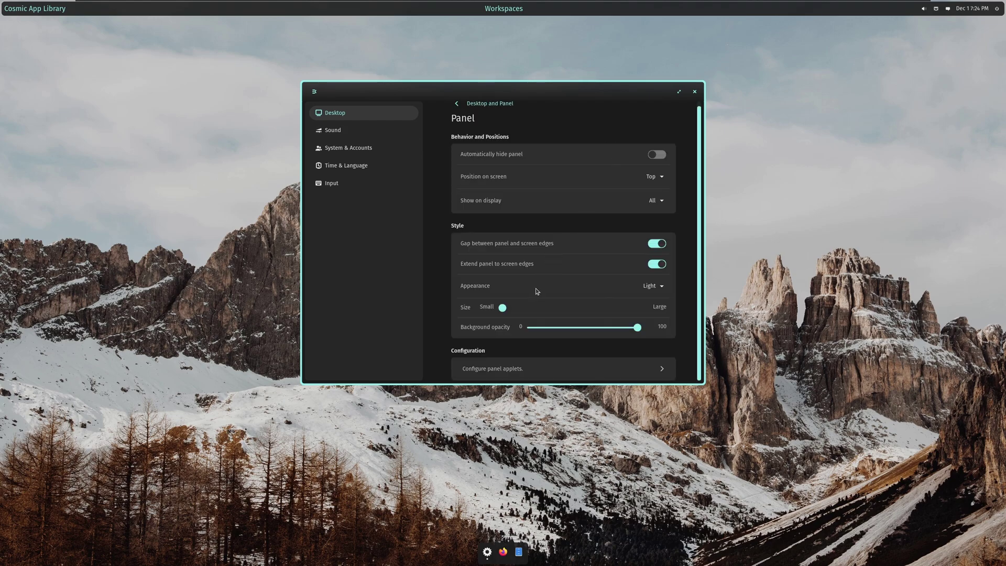
{"action": "left_click", "coordinate": [655, 287]}
{"action": "left_click", "coordinate": [662, 270]}
Step: Reposition the Settings window to the centre-left of the screen
{"action": "left_click_drag", "start_coordinate": [556, 95], "coordinate": [749, 142]}
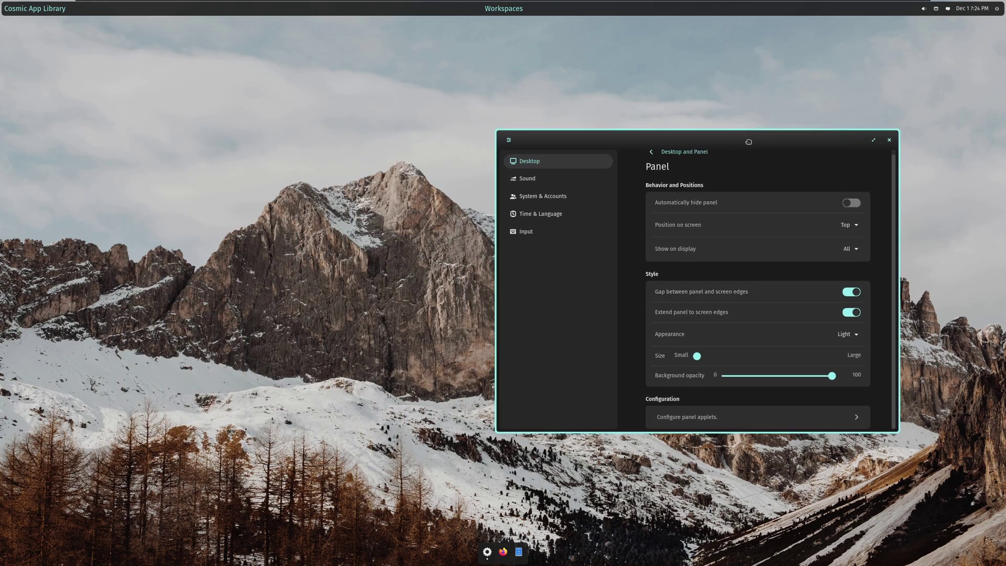
{"action": "left_click_drag", "start_coordinate": [749, 142], "coordinate": [759, 176]}
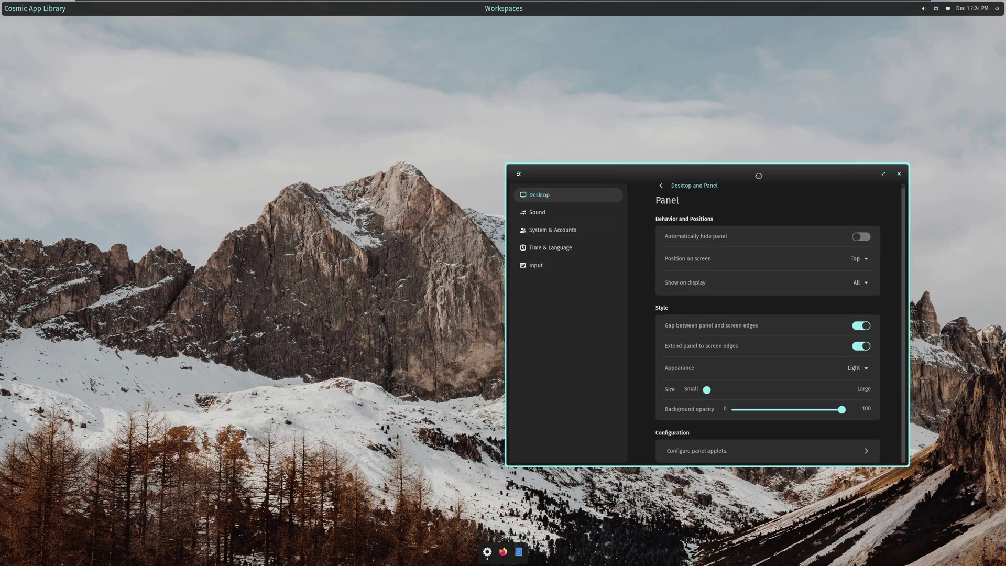
{"action": "left_click_drag", "start_coordinate": [759, 175], "coordinate": [759, 176]}
{"action": "left_click_drag", "start_coordinate": [659, 188], "coordinate": [447, 114]}
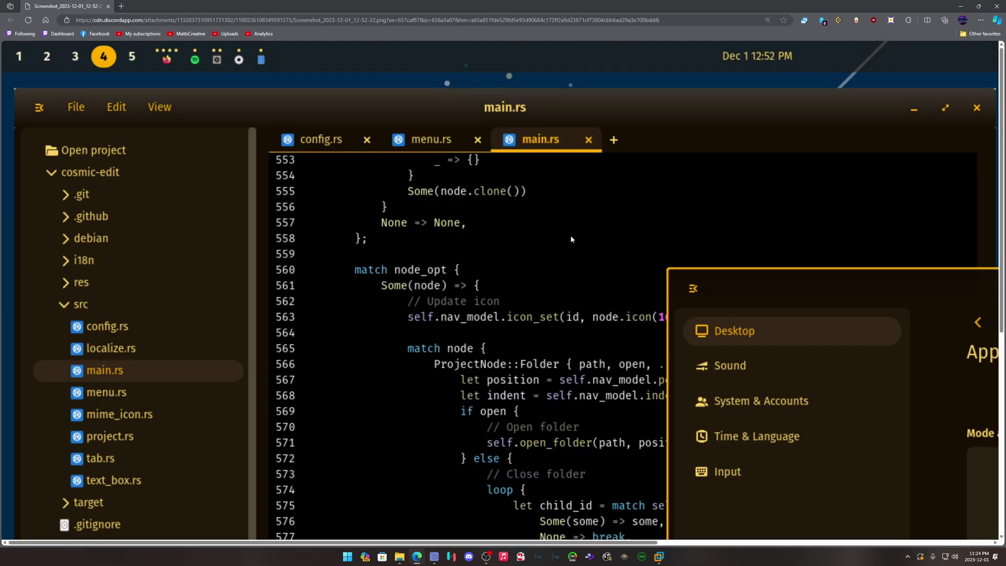
{"action": "left_click", "coordinate": [596, 233]}
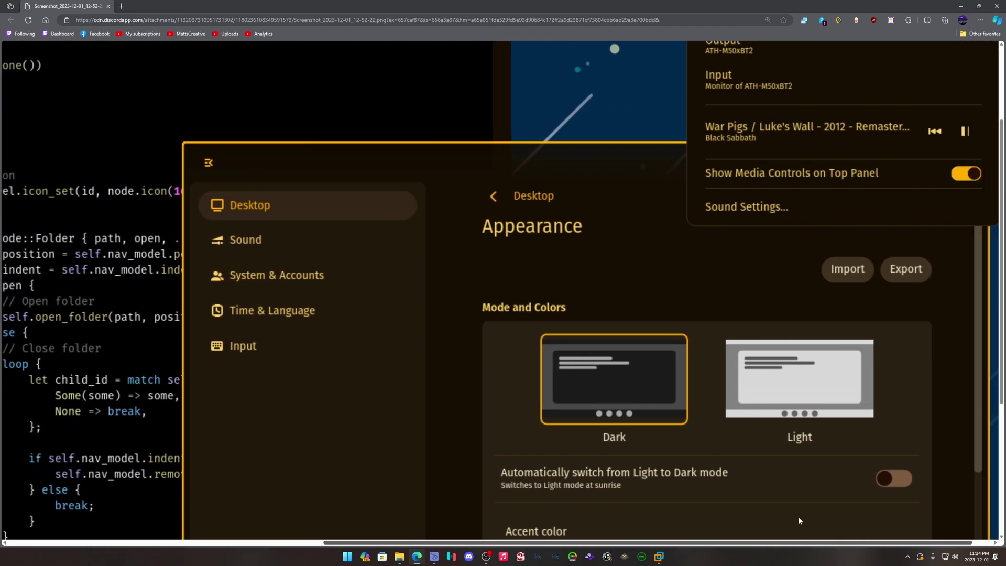
{"action": "scroll", "coordinate": [831, 348], "scroll_direction": "down", "scroll_amount": 5}
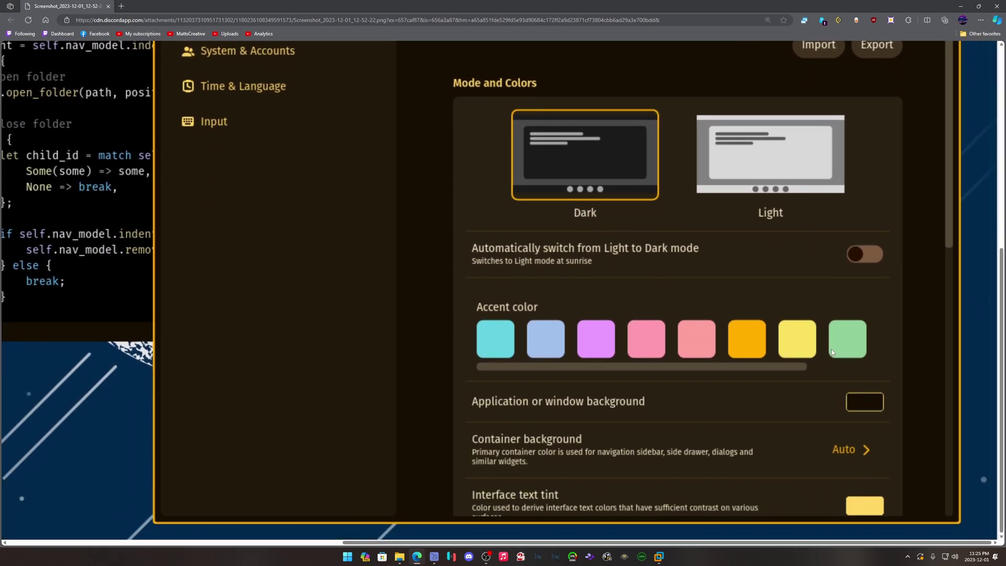
{"action": "scroll", "coordinate": [832, 353], "scroll_direction": "up", "scroll_amount": 3}
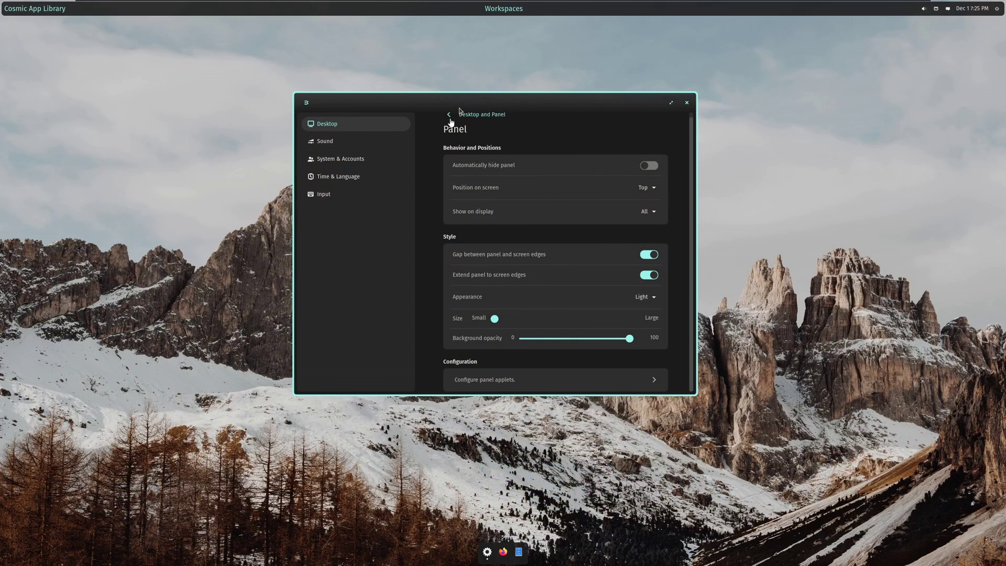
Step: Go to Desktop > Appearance and select the purple accent swatch
{"action": "left_click", "coordinate": [449, 115]}
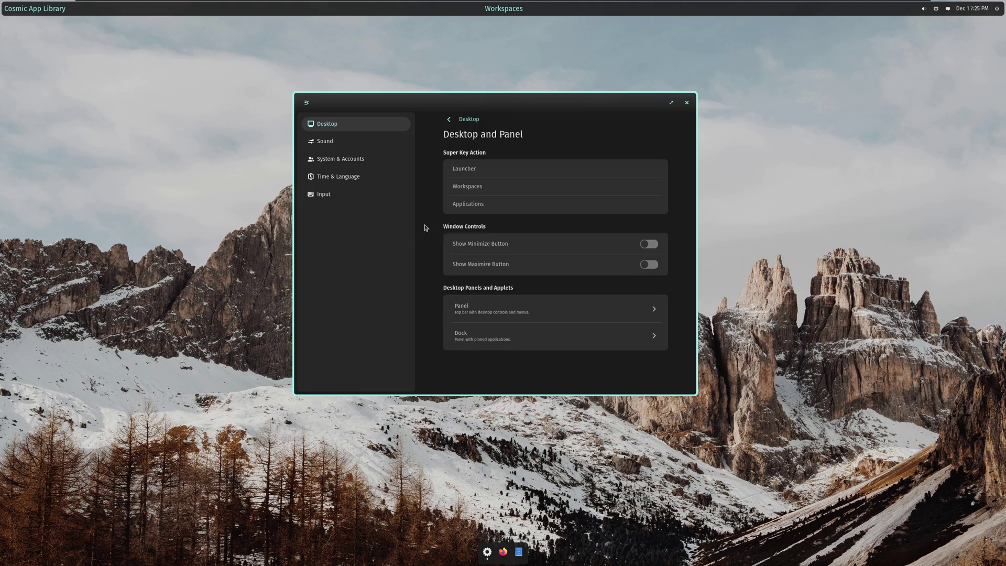
{"action": "left_click", "coordinate": [450, 119]}
{"action": "left_click", "coordinate": [543, 235]}
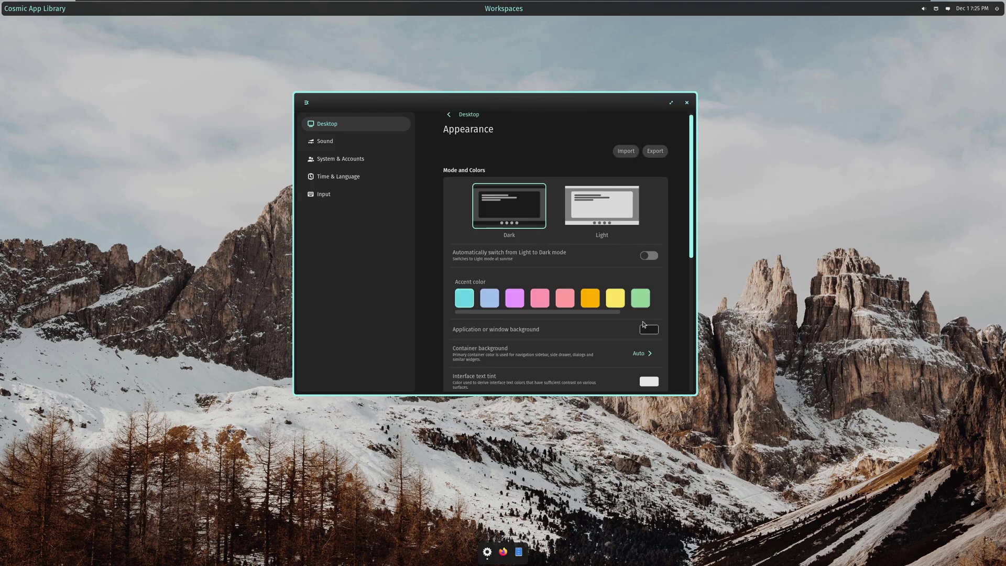
{"action": "left_click", "coordinate": [515, 299]}
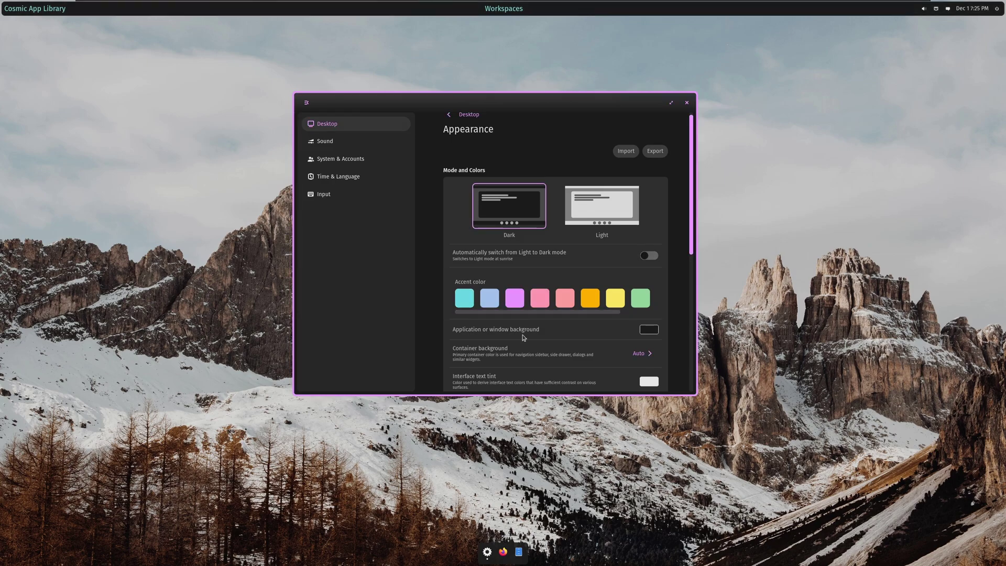
{"action": "left_click_drag", "start_coordinate": [618, 313], "coordinate": [656, 313]}
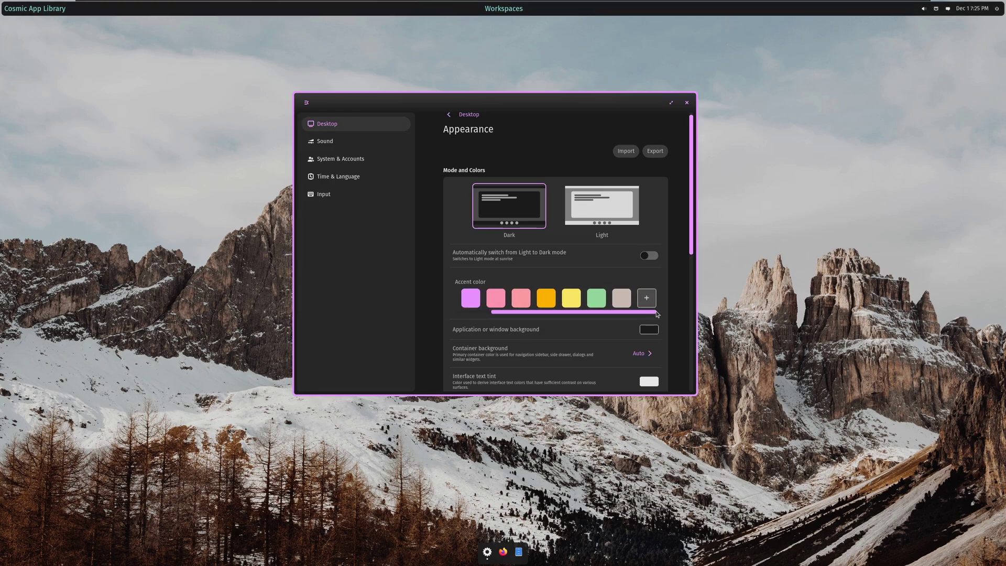
Step: Create a custom accent colour #CE00ED in the Color Picker and close it
{"action": "left_click", "coordinate": [647, 298]}
{"action": "left_click", "coordinate": [531, 199]}
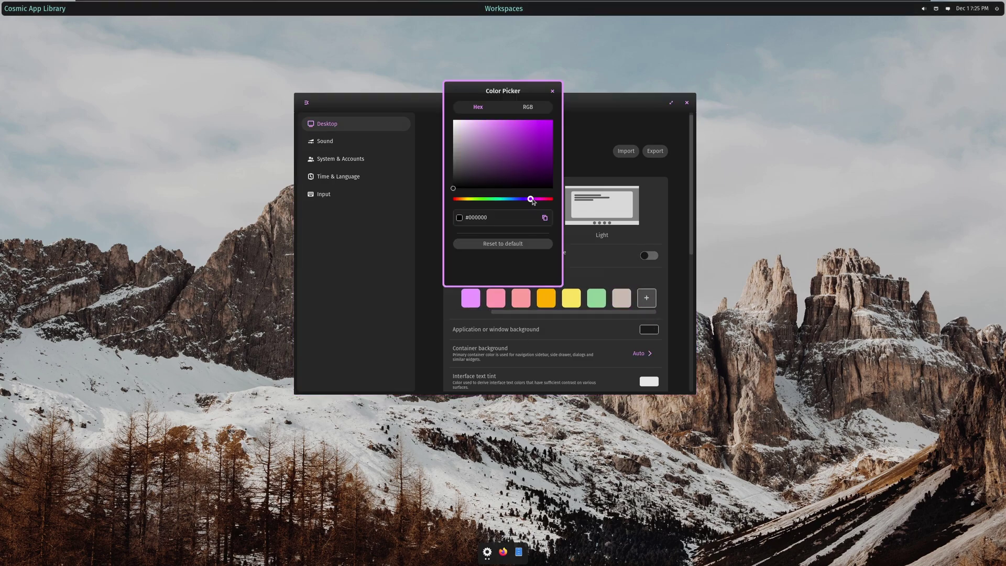
{"action": "left_click", "coordinate": [534, 145]}
{"action": "left_click", "coordinate": [553, 162]}
{"action": "left_click_drag", "start_coordinate": [554, 163], "coordinate": [565, 137]}
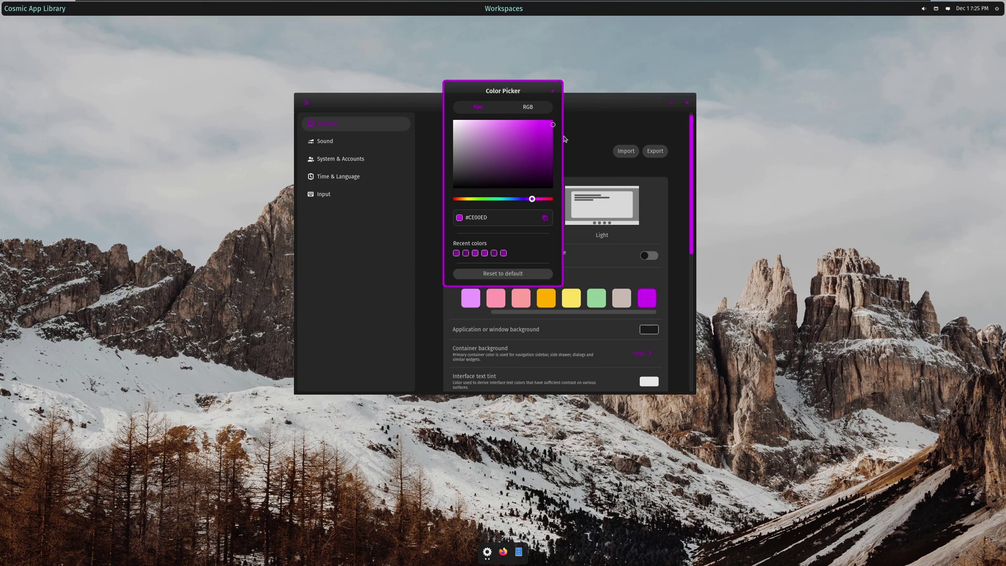
{"action": "left_click", "coordinate": [553, 90]}
{"action": "left_click_drag", "start_coordinate": [548, 102], "coordinate": [468, 78]}
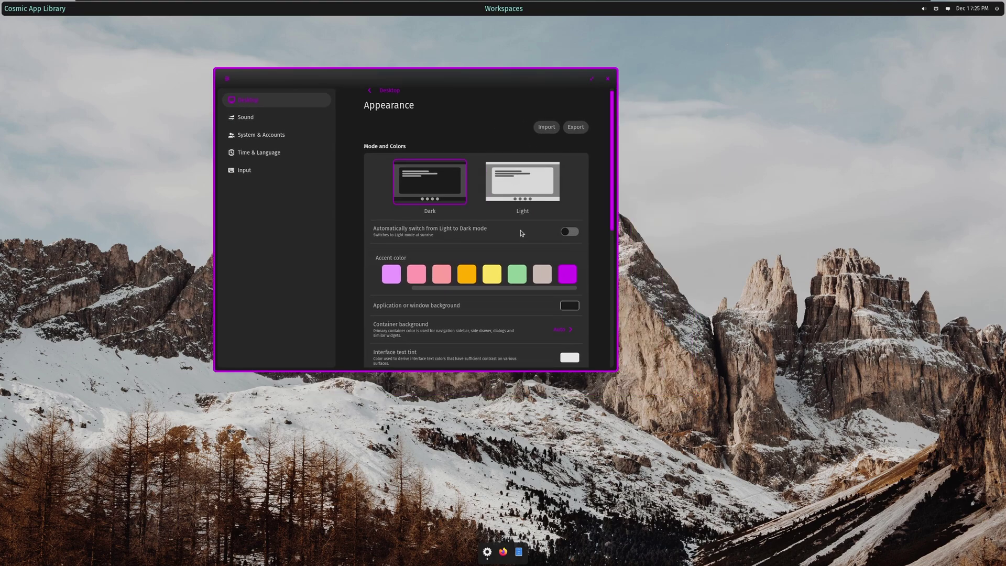
Step: Turn on 'Use theme accent color as active window hint'
{"action": "scroll", "coordinate": [521, 233], "scroll_direction": "down", "scroll_amount": 2}
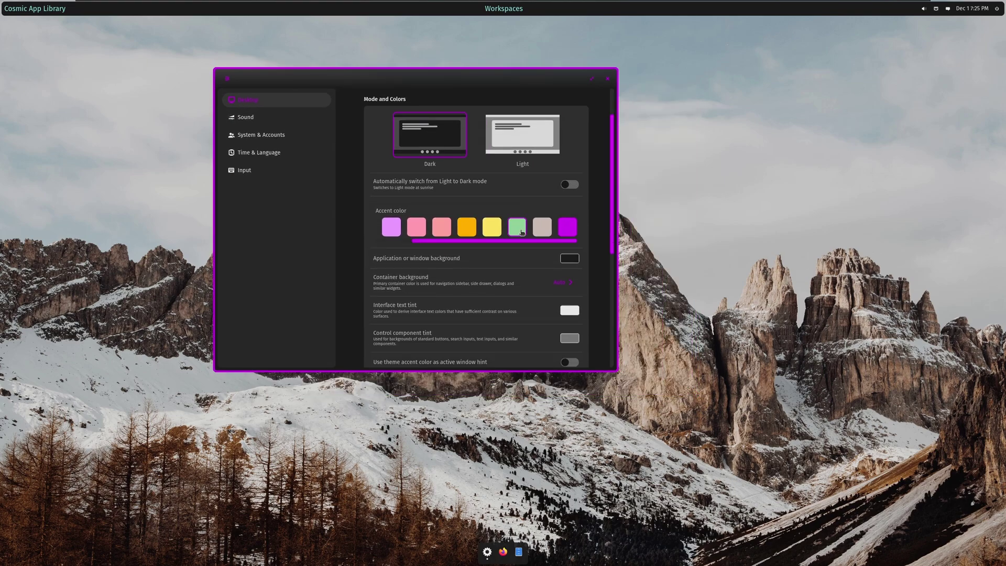
{"action": "scroll", "coordinate": [521, 232], "scroll_direction": "down", "scroll_amount": 3}
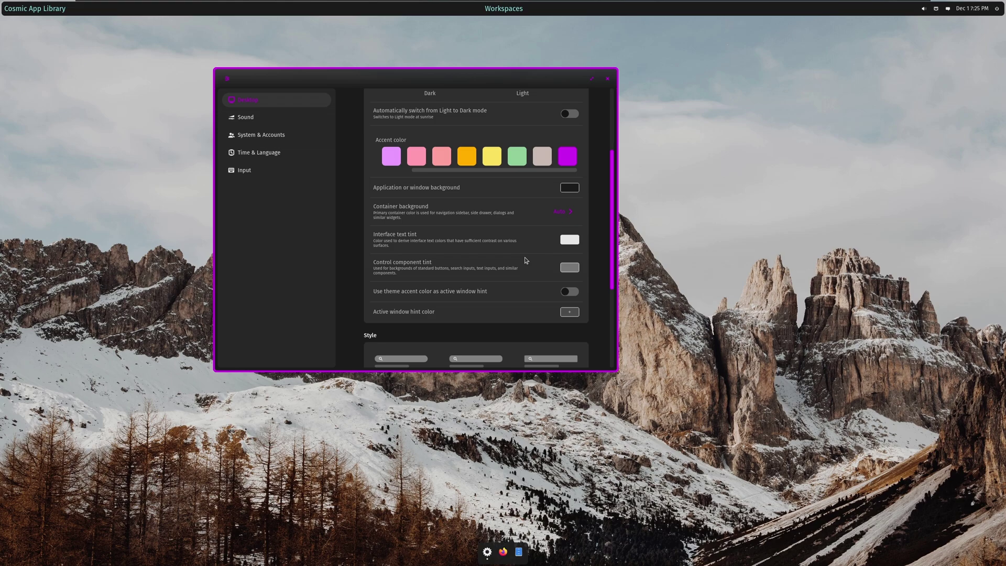
{"action": "left_click", "coordinate": [571, 291]}
Step: Enable the Frosted glass effect
{"action": "scroll", "coordinate": [533, 290], "scroll_direction": "down", "scroll_amount": 3}
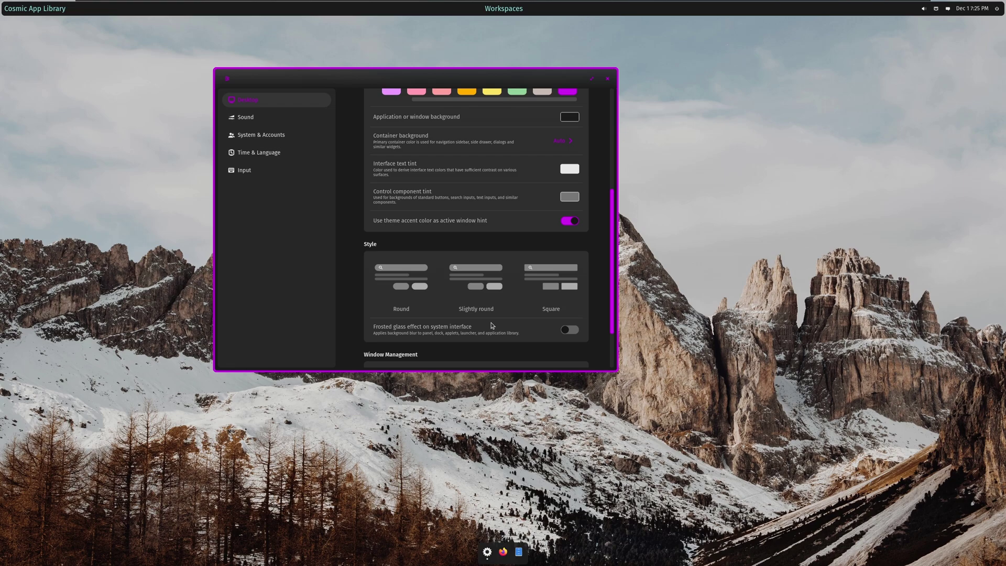
{"action": "scroll", "coordinate": [487, 315], "scroll_direction": "down", "scroll_amount": 3}
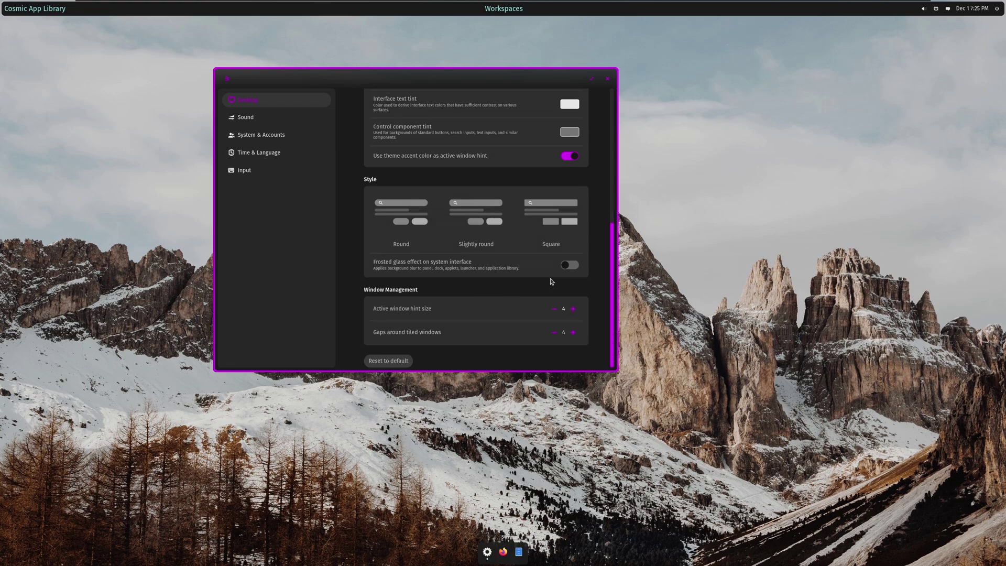
{"action": "left_click", "coordinate": [573, 266]}
{"action": "left_click", "coordinate": [571, 267]}
{"action": "left_click", "coordinate": [570, 267]}
{"action": "left_click", "coordinate": [571, 266]}
{"action": "left_click", "coordinate": [571, 266]}
Step: Reduce the active window hint size from 4 to 0
{"action": "scroll", "coordinate": [481, 297], "scroll_direction": "up", "scroll_amount": 3}
{"action": "scroll", "coordinate": [480, 297], "scroll_direction": "down", "scroll_amount": 3}
{"action": "left_click", "coordinate": [550, 309]}
{"action": "left_click", "coordinate": [551, 309]}
{"action": "left_click", "coordinate": [550, 309]}
{"action": "left_click", "coordinate": [550, 310]}
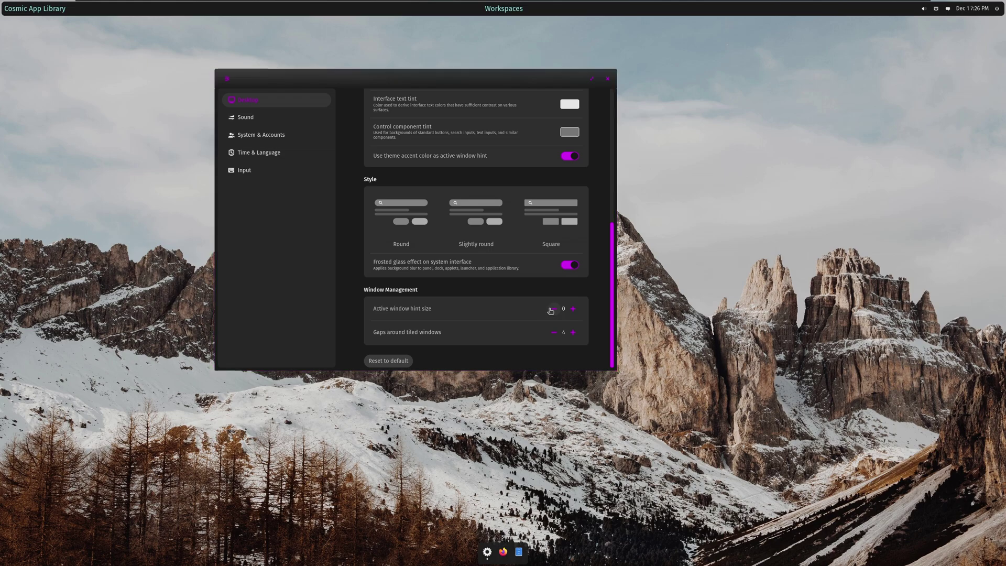
{"action": "scroll", "coordinate": [482, 311], "scroll_direction": "up", "scroll_amount": 3}
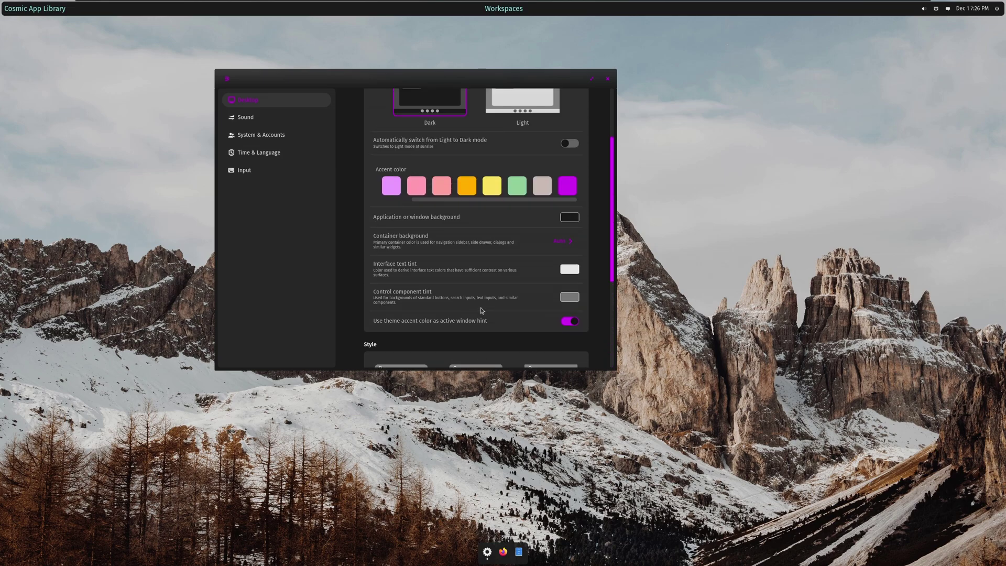
Step: Set the application or window background to a custom dark magenta-purple shade
{"action": "left_click", "coordinate": [569, 220]}
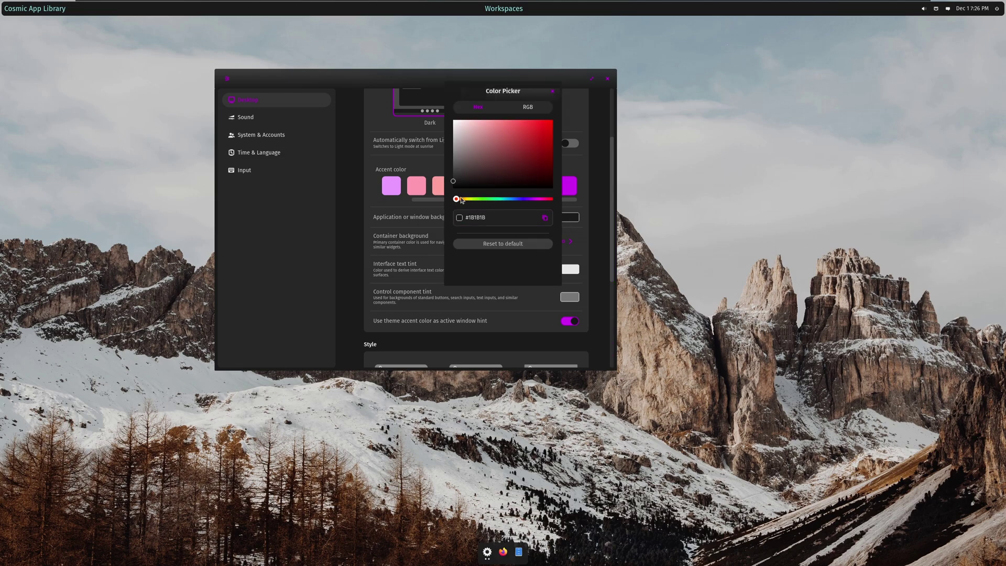
{"action": "left_click_drag", "start_coordinate": [534, 201], "coordinate": [502, 180]}
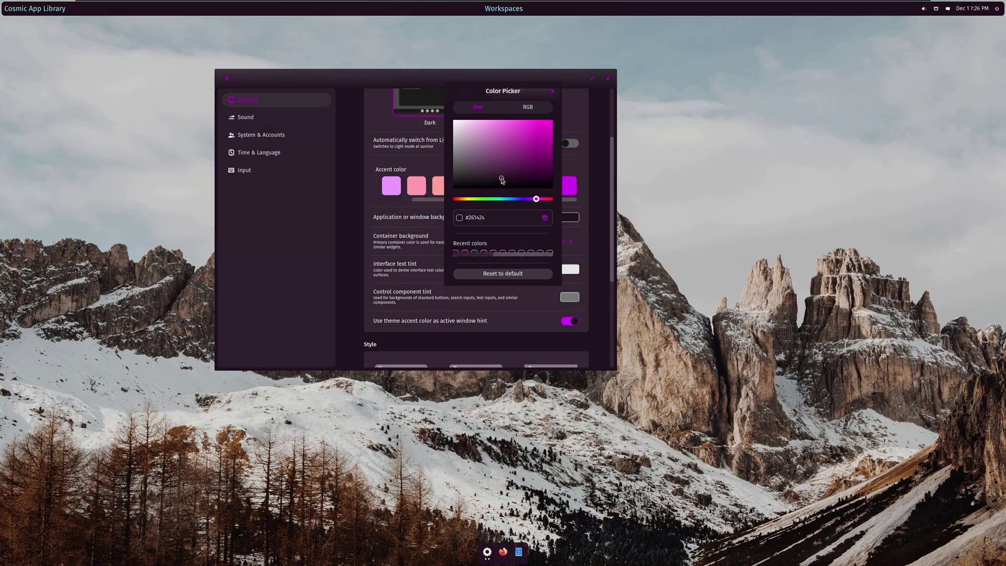
{"action": "left_click", "coordinate": [553, 91]}
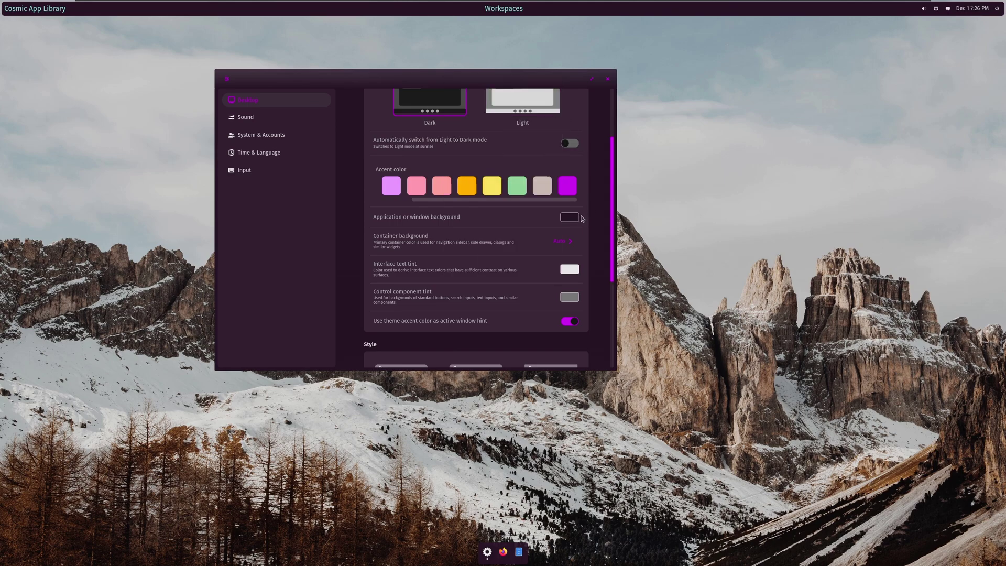
{"action": "scroll", "coordinate": [525, 253], "scroll_direction": "up", "scroll_amount": 3}
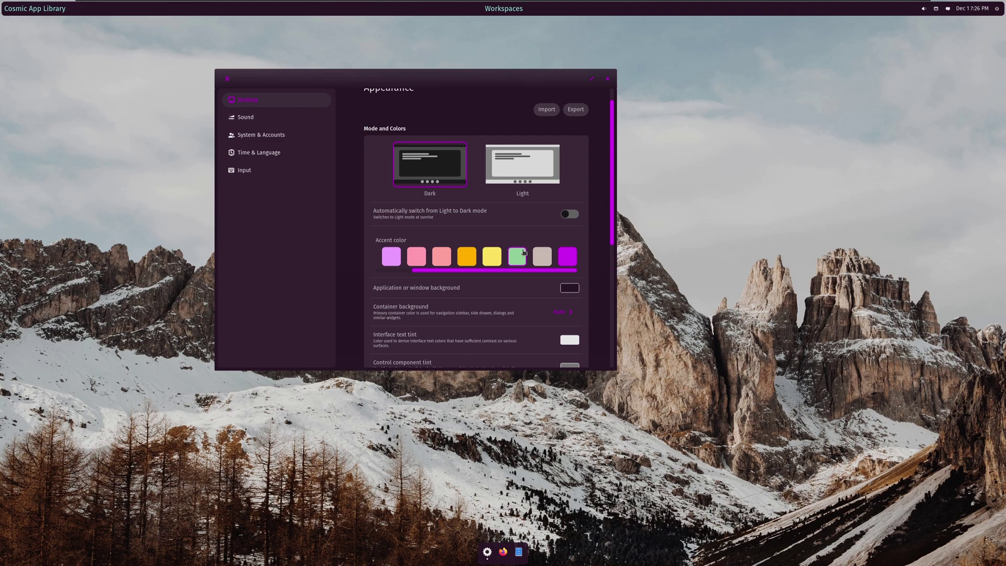
{"action": "scroll", "coordinate": [524, 252], "scroll_direction": "down", "scroll_amount": 10}
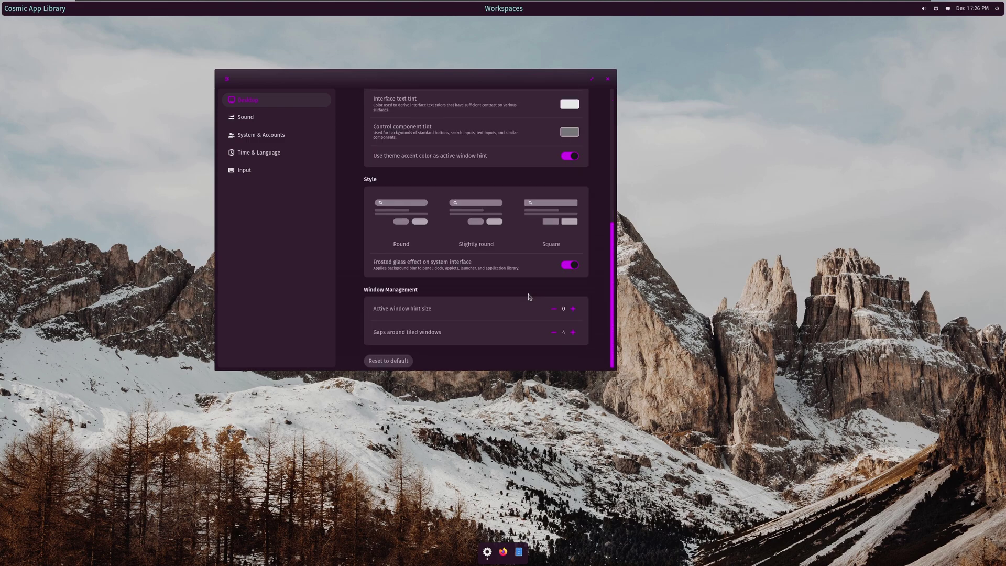
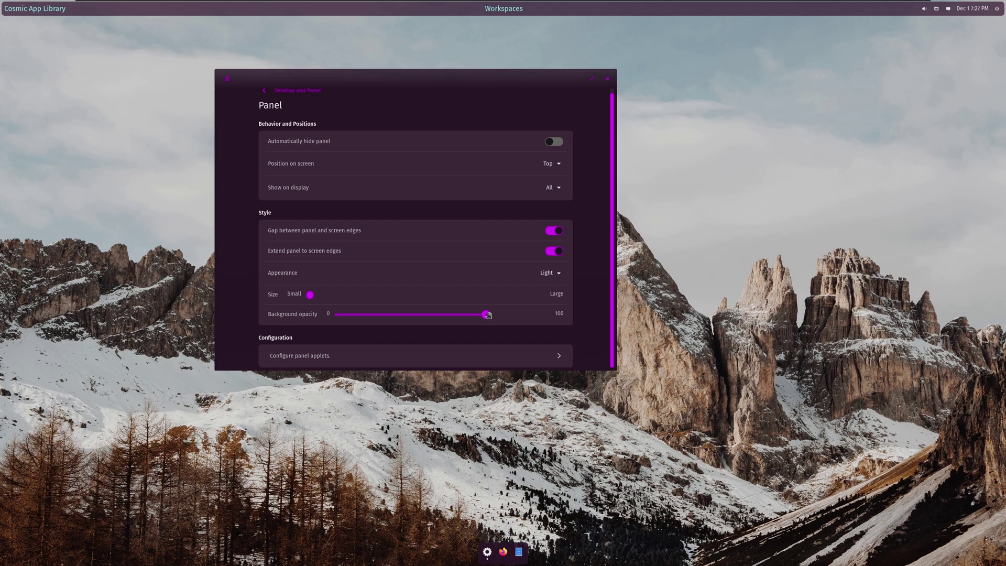
Step: Adjust the panel background opacity, then lower the dock background opacity to about 80
{"action": "left_click_drag", "start_coordinate": [489, 315], "coordinate": [439, 314]}
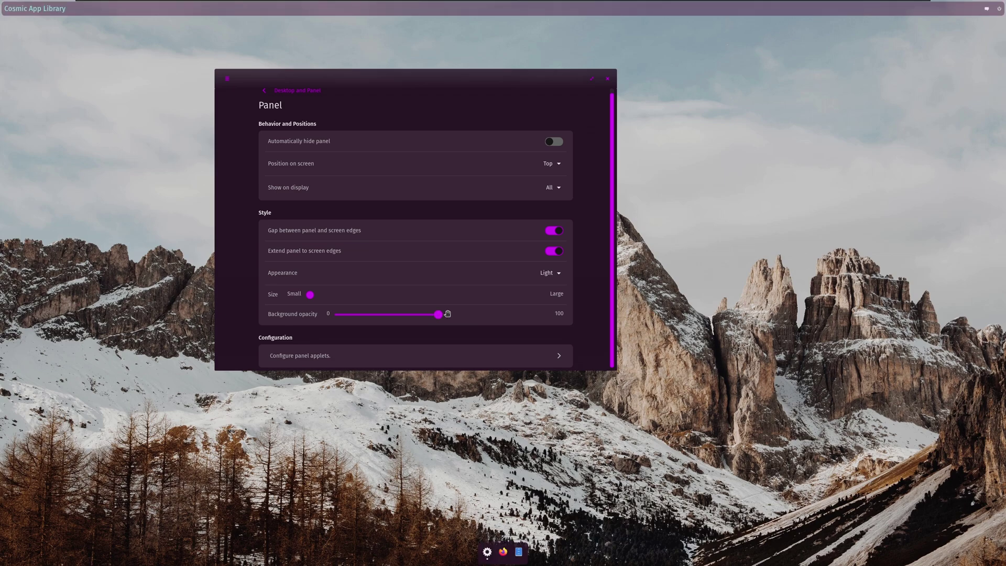
{"action": "left_click_drag", "start_coordinate": [447, 314], "coordinate": [475, 315]}
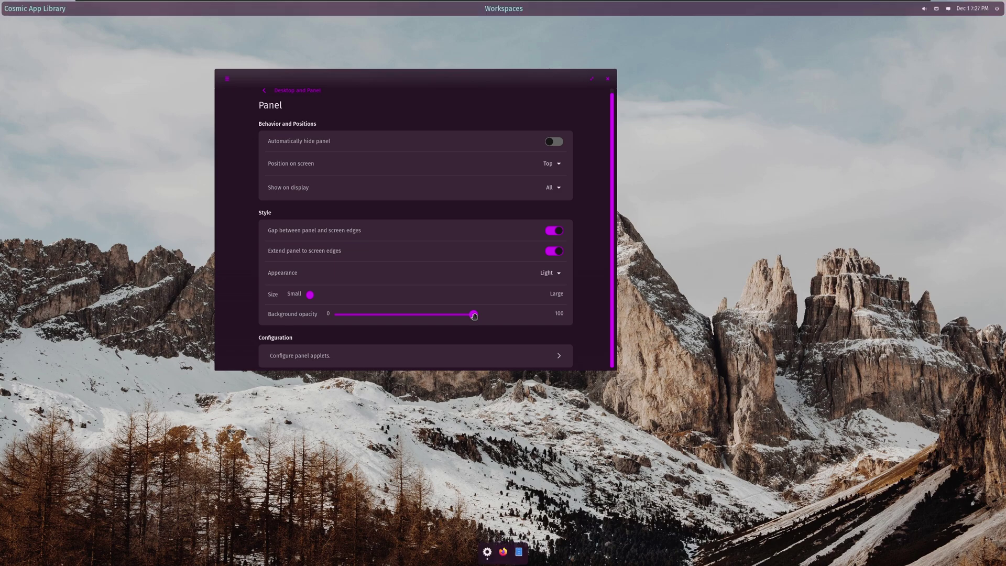
{"action": "left_click", "coordinate": [265, 91]}
{"action": "left_click", "coordinate": [350, 313]}
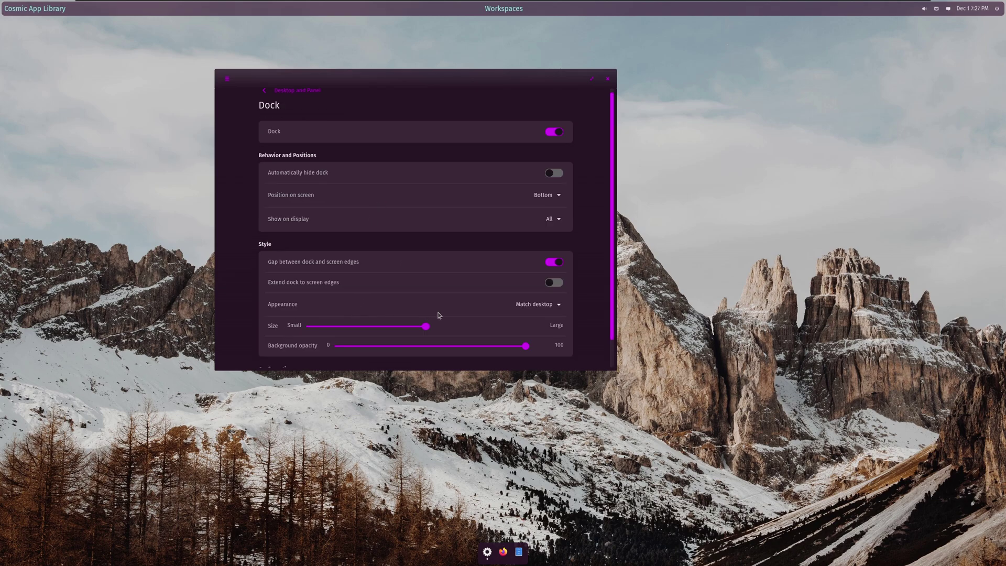
{"action": "left_click_drag", "start_coordinate": [517, 347], "coordinate": [485, 347]}
Step: Go back from Desktop and Panel to the Appearance page, browse its options, and reveal the sidebar
{"action": "left_click", "coordinate": [263, 92]}
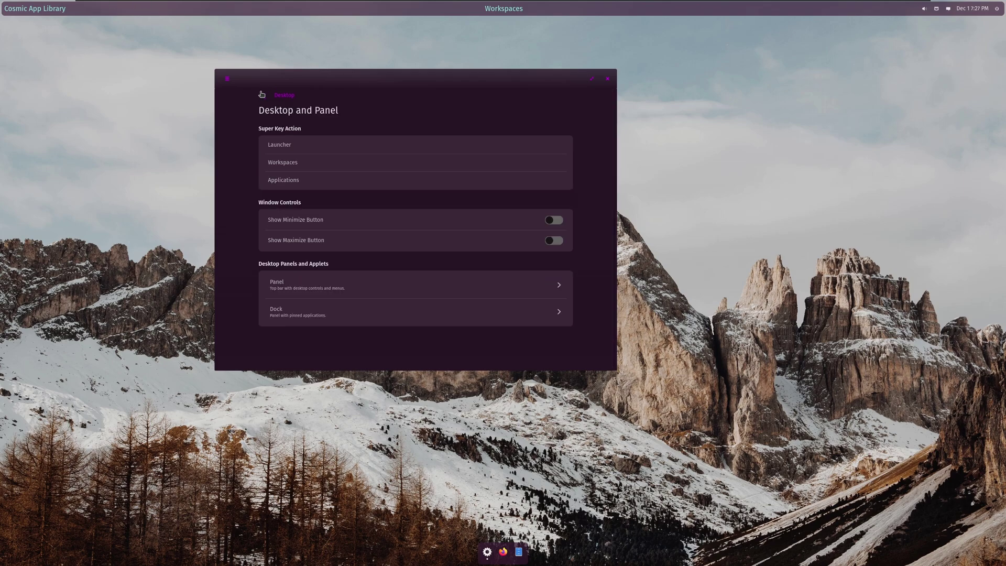
{"action": "left_click", "coordinate": [261, 94]}
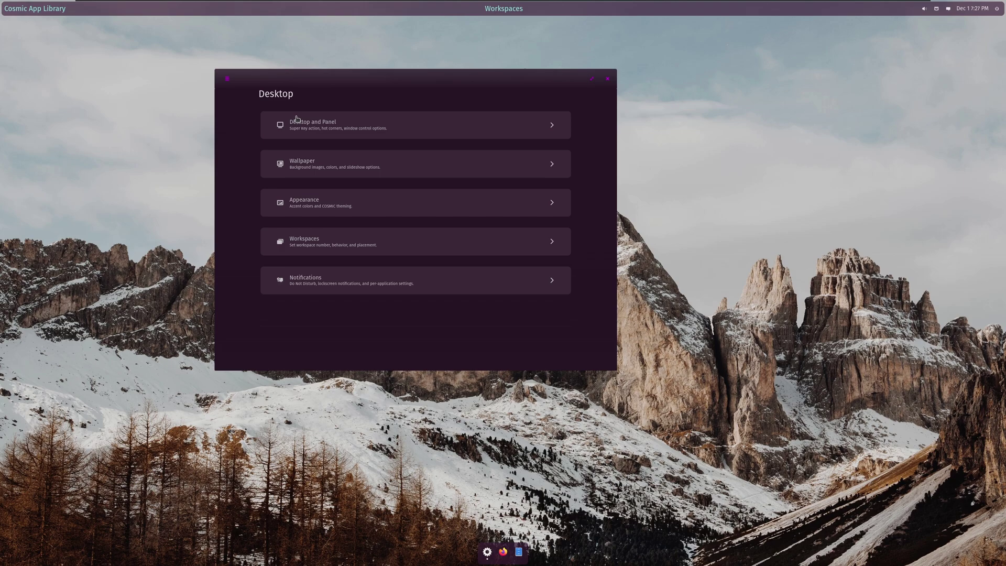
{"action": "left_click", "coordinate": [317, 202]}
{"action": "scroll", "coordinate": [416, 248], "scroll_direction": "down", "scroll_amount": 2}
{"action": "scroll", "coordinate": [470, 311], "scroll_direction": "down", "scroll_amount": 8}
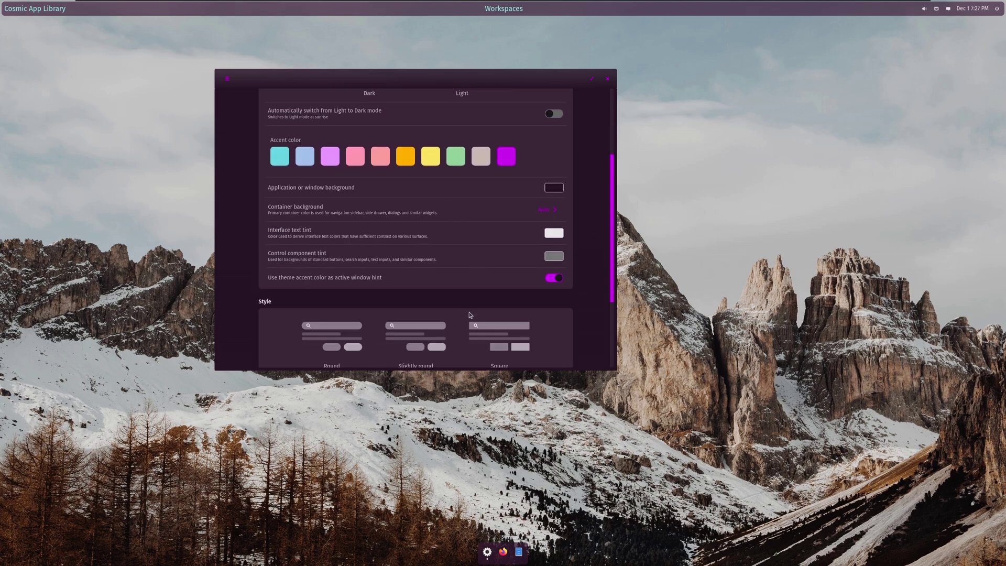
{"action": "scroll", "coordinate": [469, 308], "scroll_direction": "down", "scroll_amount": 1}
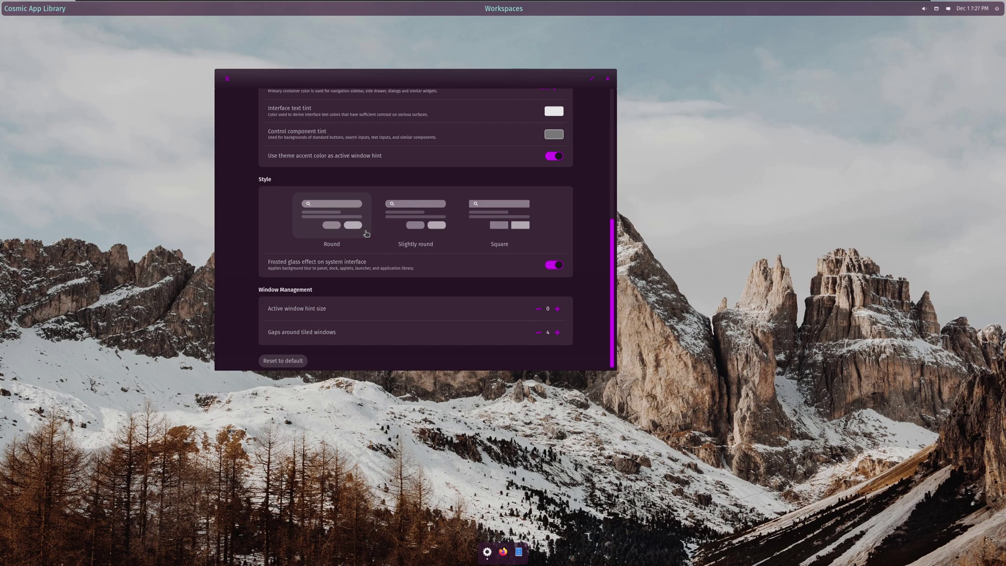
{"action": "scroll", "coordinate": [366, 233], "scroll_direction": "up", "scroll_amount": 5}
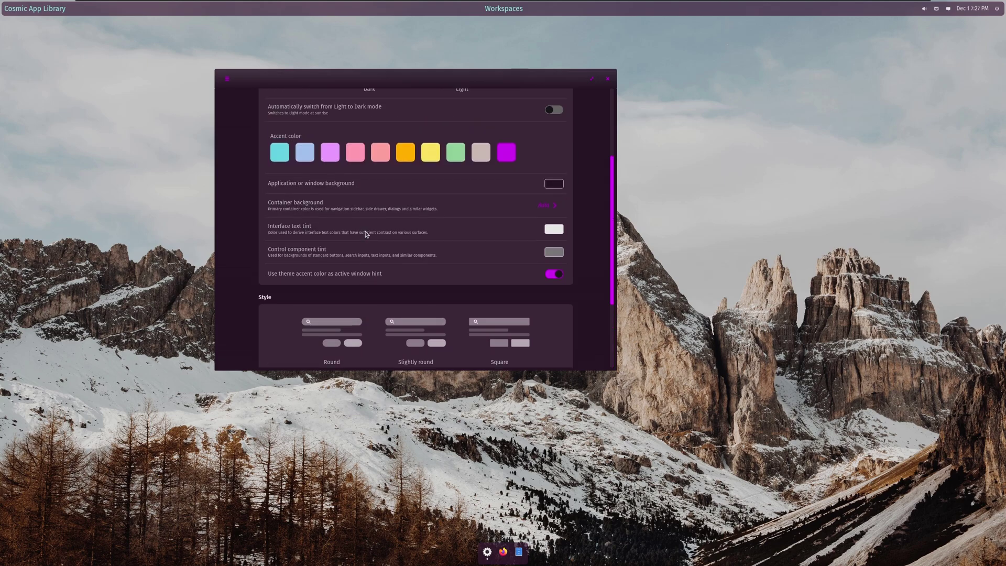
{"action": "left_click", "coordinate": [229, 80]}
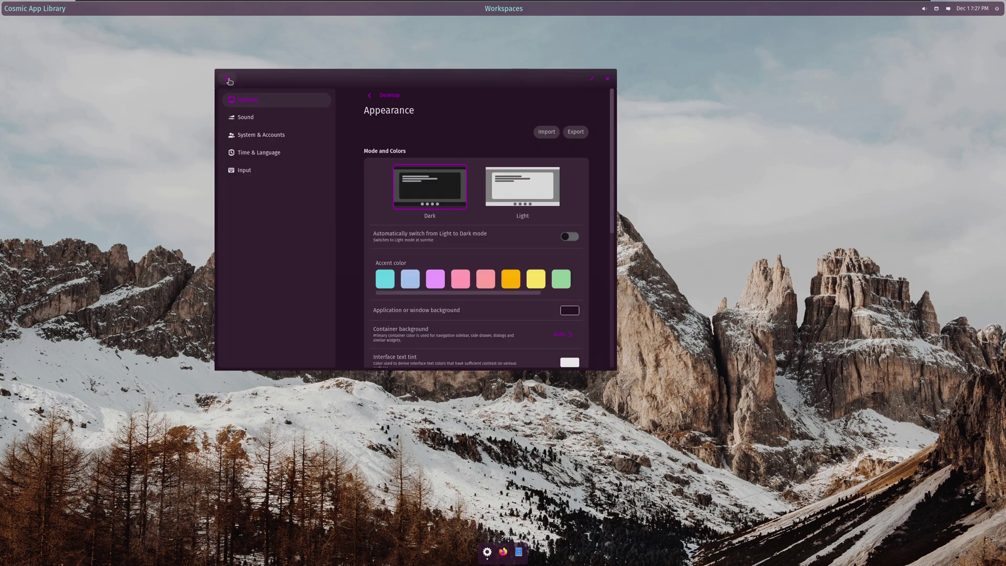
Step: Set the star-trail wallpaper's background fit to Stretch and browse the backgrounds grid
{"action": "left_click", "coordinate": [247, 104]}
{"action": "left_click", "coordinate": [410, 176]}
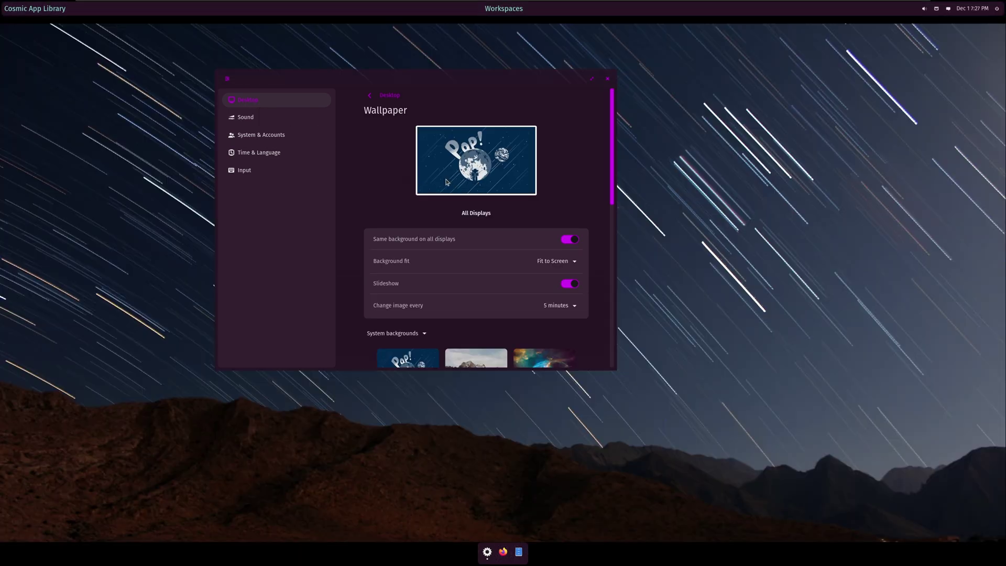
{"action": "left_click", "coordinate": [556, 261]}
{"action": "left_click", "coordinate": [546, 232]}
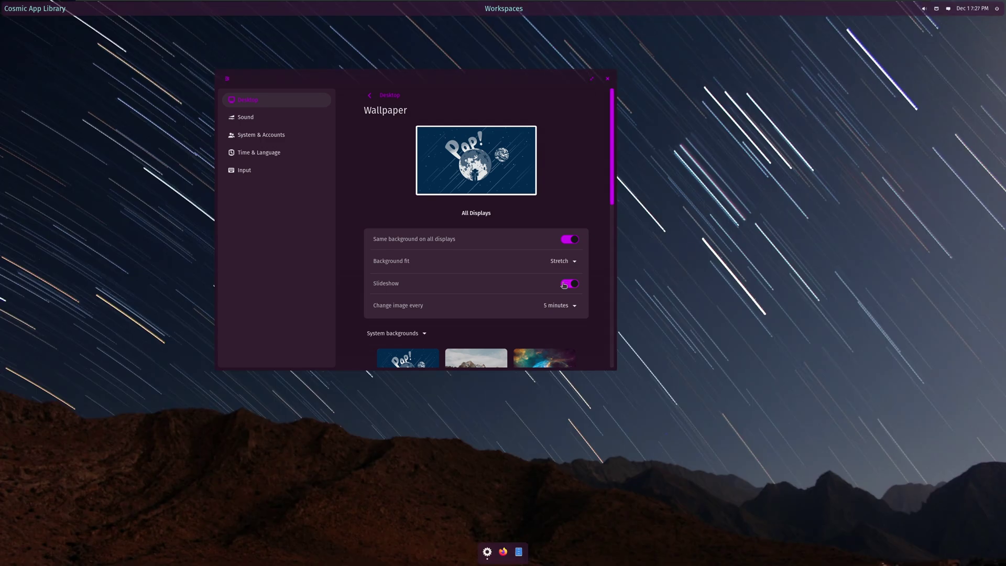
{"action": "scroll", "coordinate": [428, 322], "scroll_direction": "down", "scroll_amount": 15}
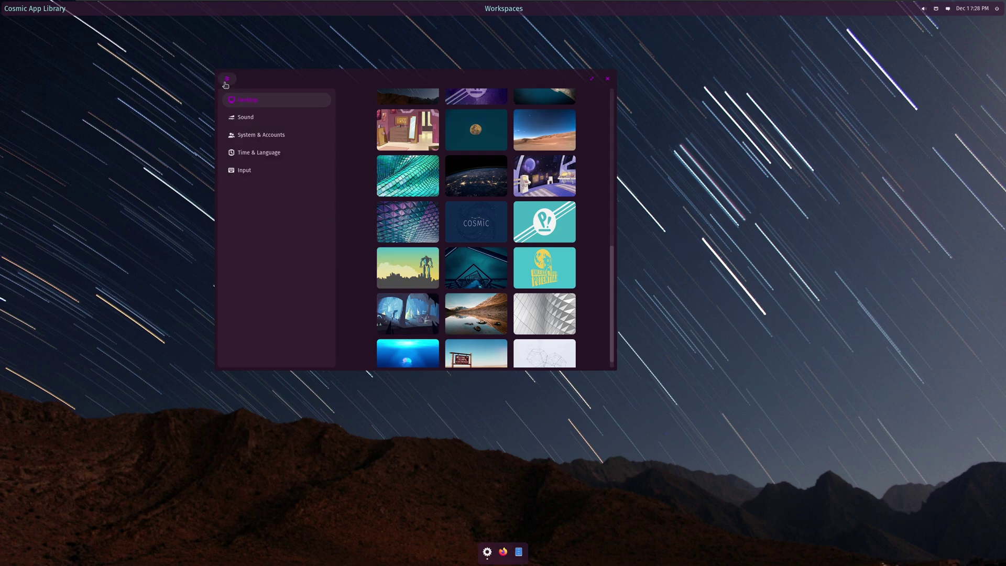
Step: Toggle Appearance's frosted glass effect off and on, leaving it enabled, and reposition the Settings window
{"action": "left_click", "coordinate": [240, 101]}
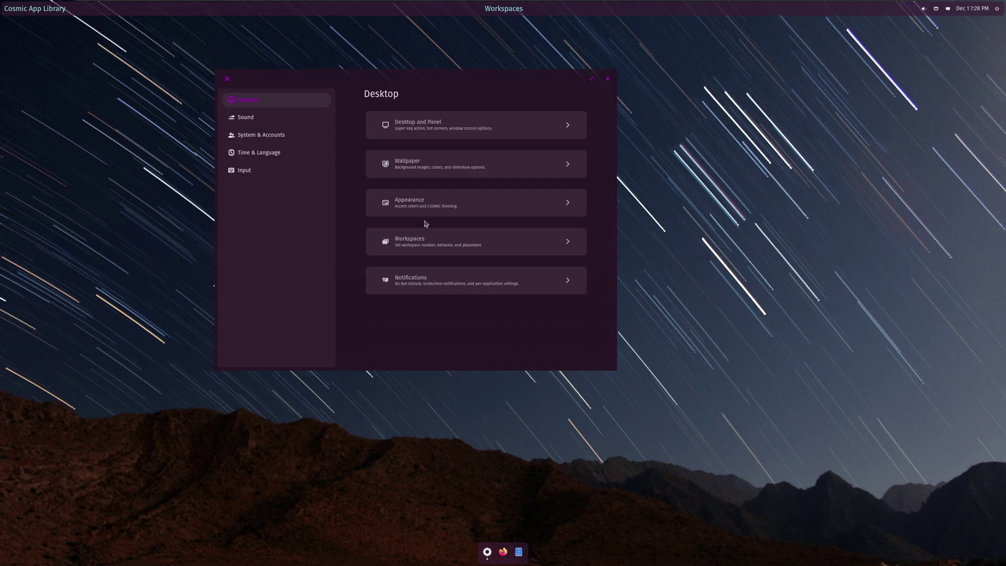
{"action": "left_click", "coordinate": [421, 212]}
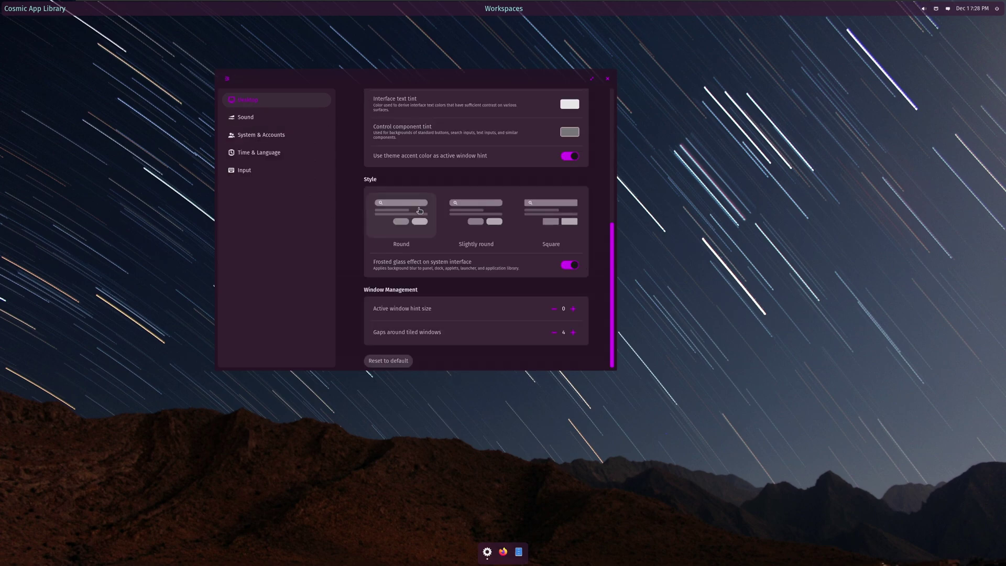
{"action": "left_click", "coordinate": [569, 266]}
{"action": "left_click", "coordinate": [569, 266]}
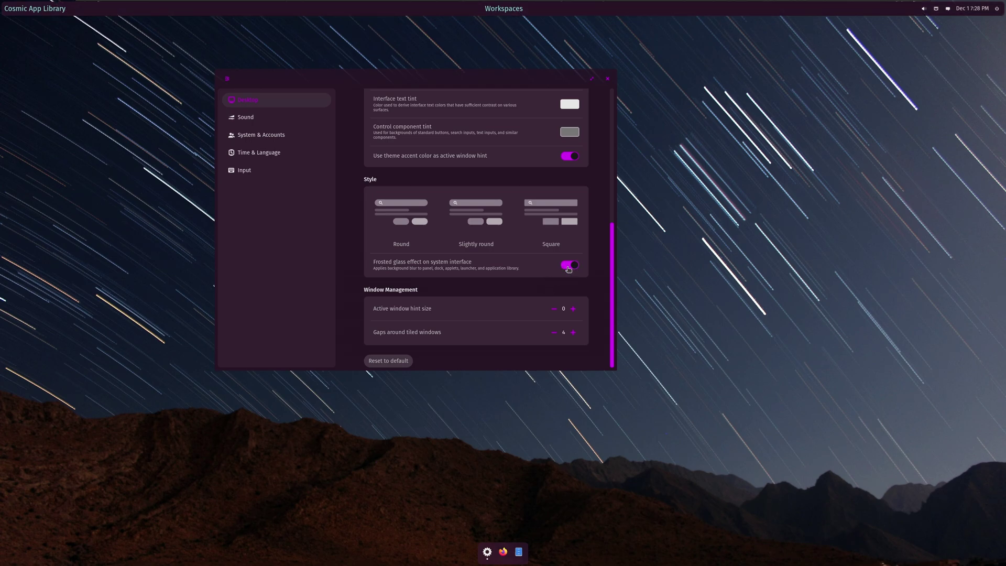
{"action": "left_click", "coordinate": [569, 265]}
{"action": "left_click", "coordinate": [568, 267]}
{"action": "left_click_drag", "start_coordinate": [404, 80], "coordinate": [253, 108]}
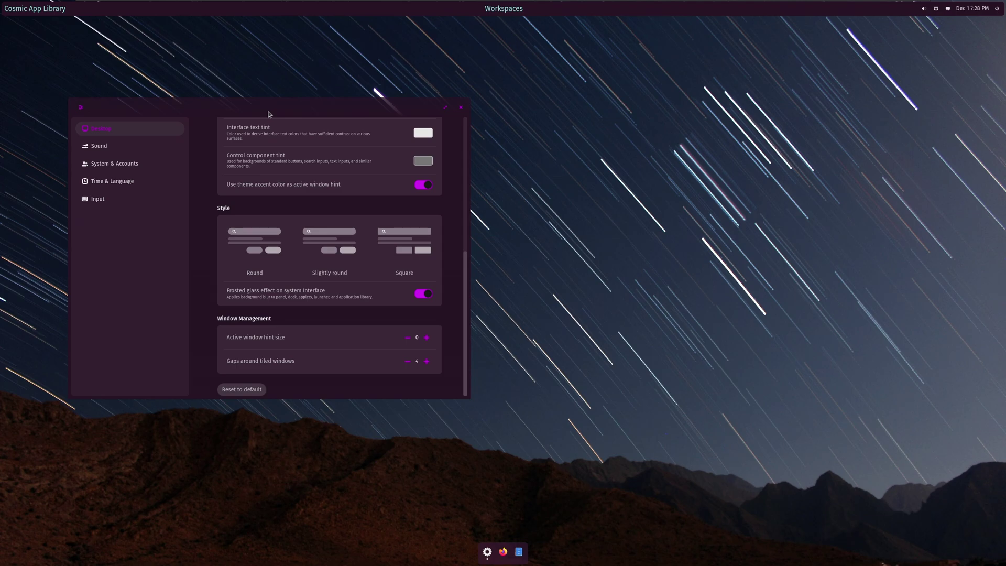
{"action": "left_click_drag", "start_coordinate": [269, 114], "coordinate": [320, 94]}
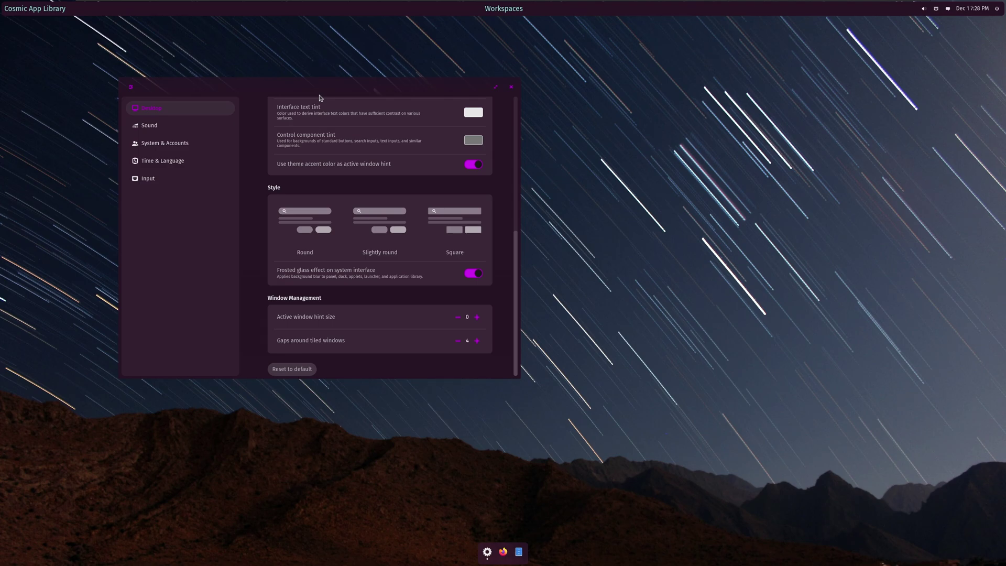
Step: Turn on automatic date and time and switch the clock to 24-hour format
{"action": "left_click", "coordinate": [185, 162]}
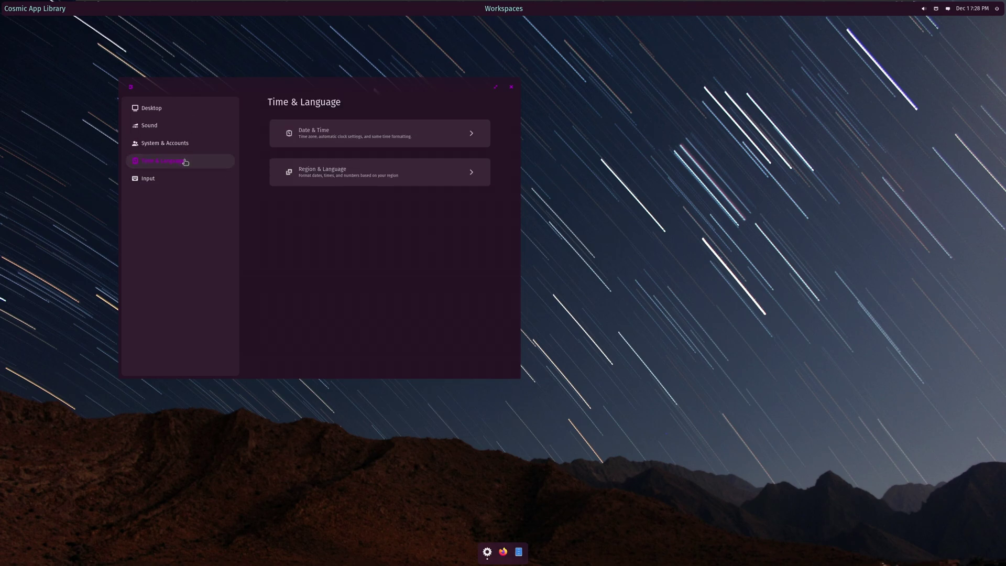
{"action": "left_click", "coordinate": [292, 137]}
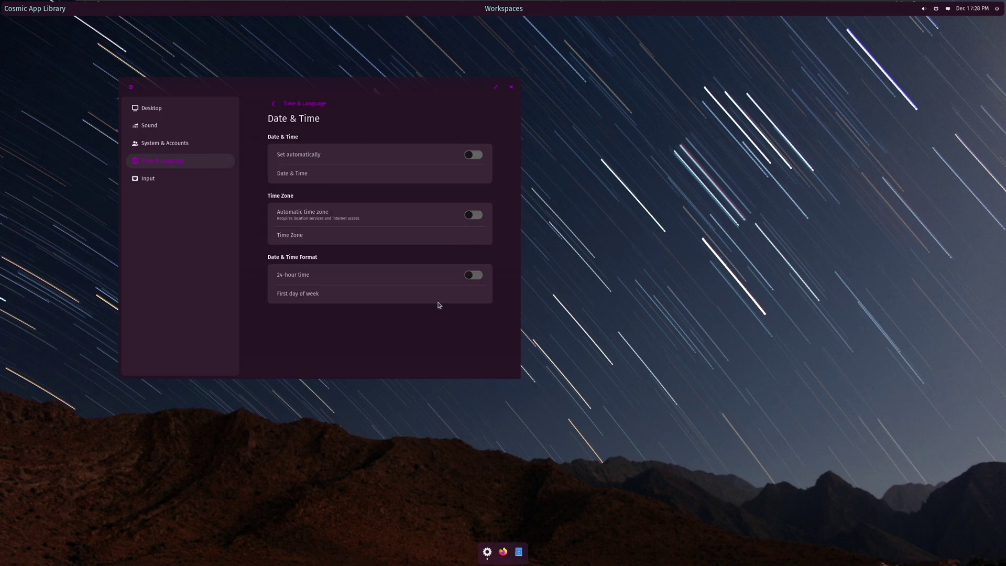
{"action": "left_click", "coordinate": [475, 156]}
{"action": "left_click", "coordinate": [473, 276]}
{"action": "left_click", "coordinate": [978, 13]}
{"action": "left_click", "coordinate": [978, 13]}
Step: Enable automatic time zone, leave 24-hour time off, and close Settings
{"action": "left_click", "coordinate": [466, 218]}
{"action": "left_click", "coordinate": [469, 277]}
{"action": "left_click", "coordinate": [469, 277]}
{"action": "double_click", "coordinate": [469, 277]}
{"action": "left_click", "coordinate": [470, 276]}
{"action": "left_click", "coordinate": [511, 88]}
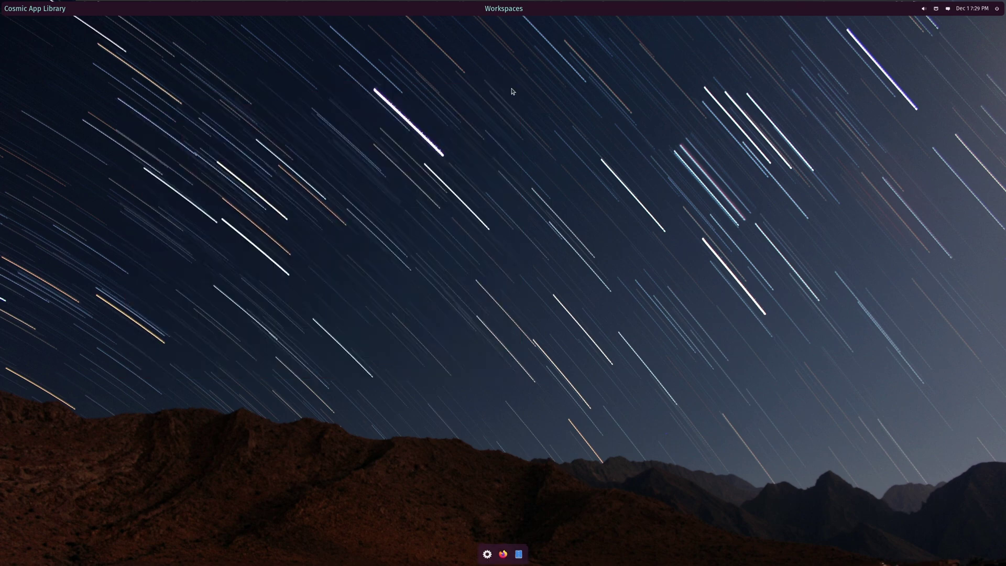